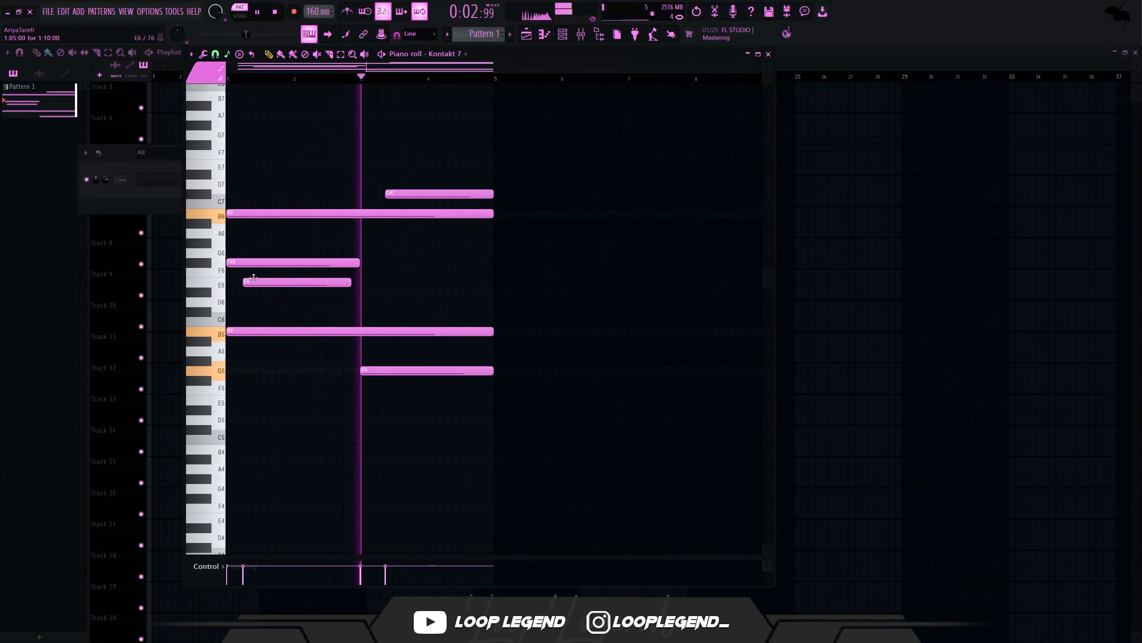
# - Add a short E6 note late in bar 3 followed by an F#6 note in bar 4 of the Kontakt 7 pattern
pyautogui.press('space')
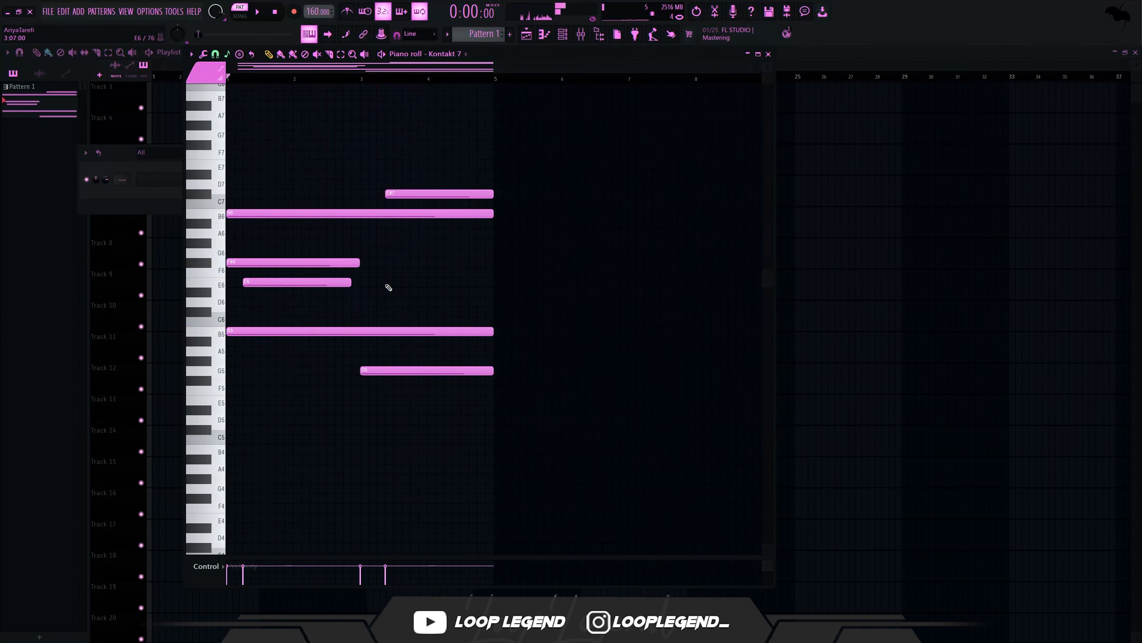
pyautogui.press('space')
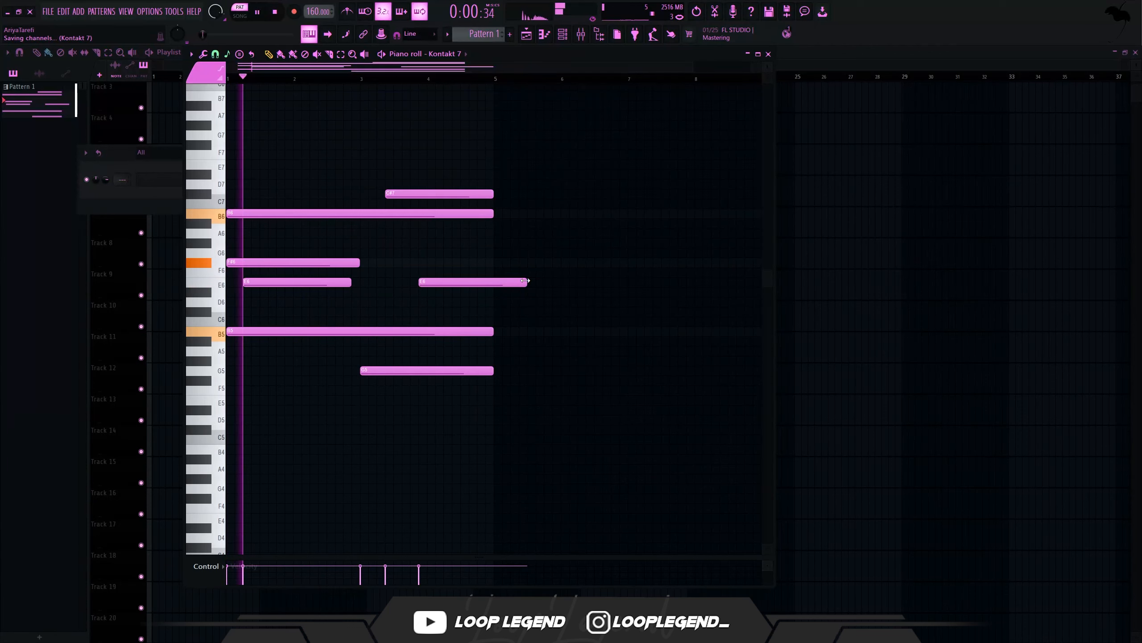
pyautogui.moveTo(447, 284); pyautogui.dragTo(381, 284)
pyautogui.click(470, 262)
pyautogui.press('space')
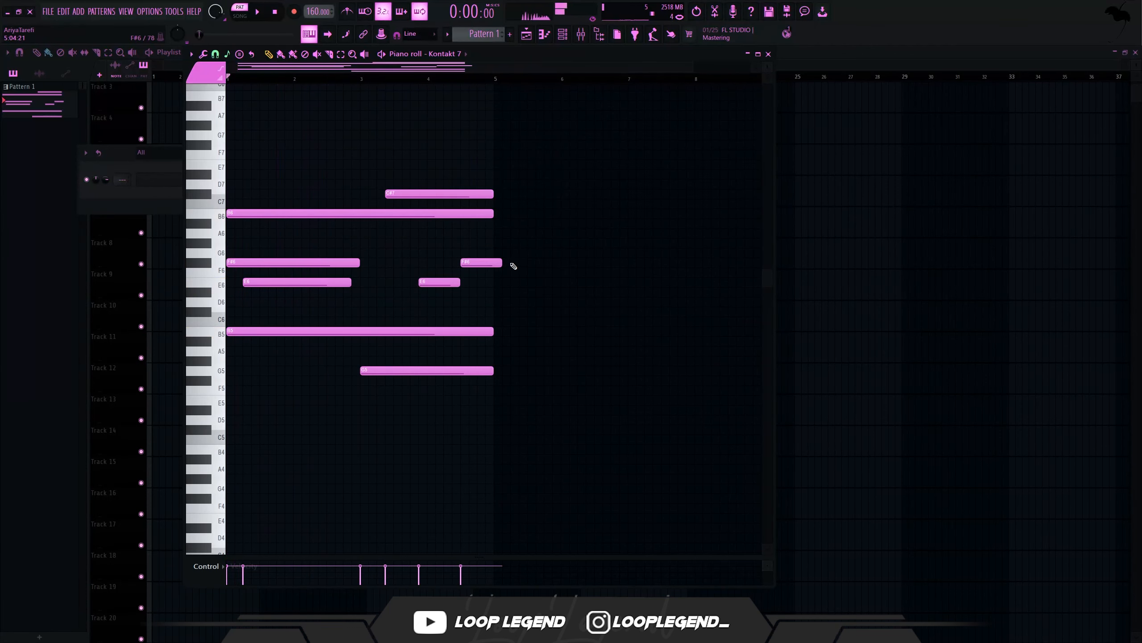
# - Shorten the closing note to end inside bar 4 and transpose the whole pattern down one semitone
pyautogui.press('Down')
pyautogui.press('Down')
pyautogui.press('Down')
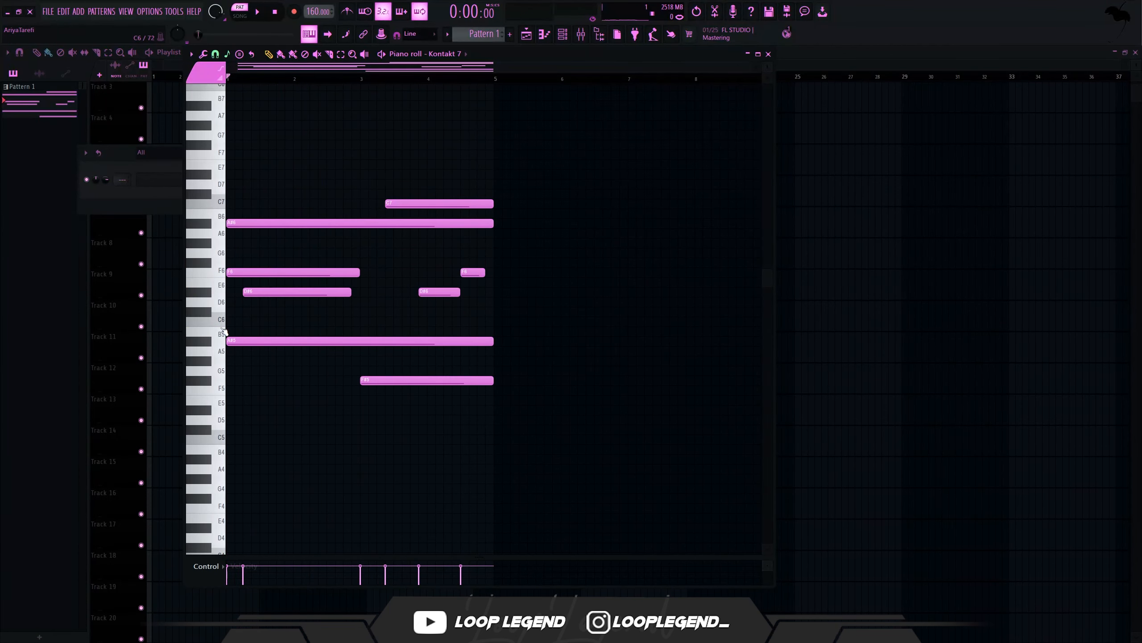
pyautogui.press('space')
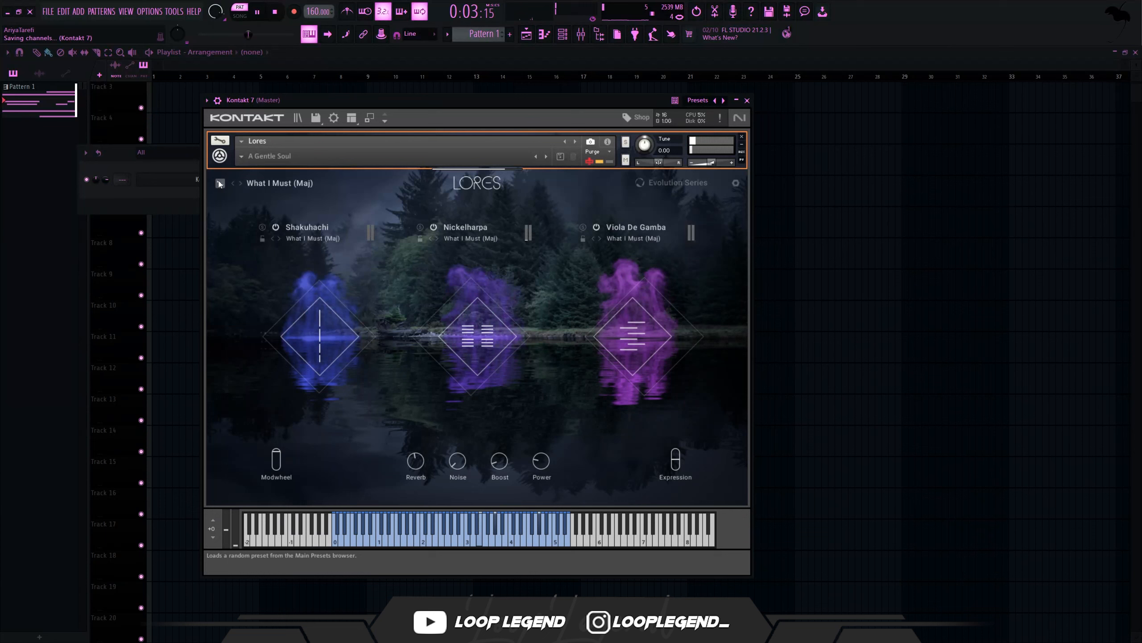
# - Randomize the Lores preset to My Destiny and replace its Horse Fiddle layer with Voice using the I Offer You preset
pyautogui.click(220, 182)
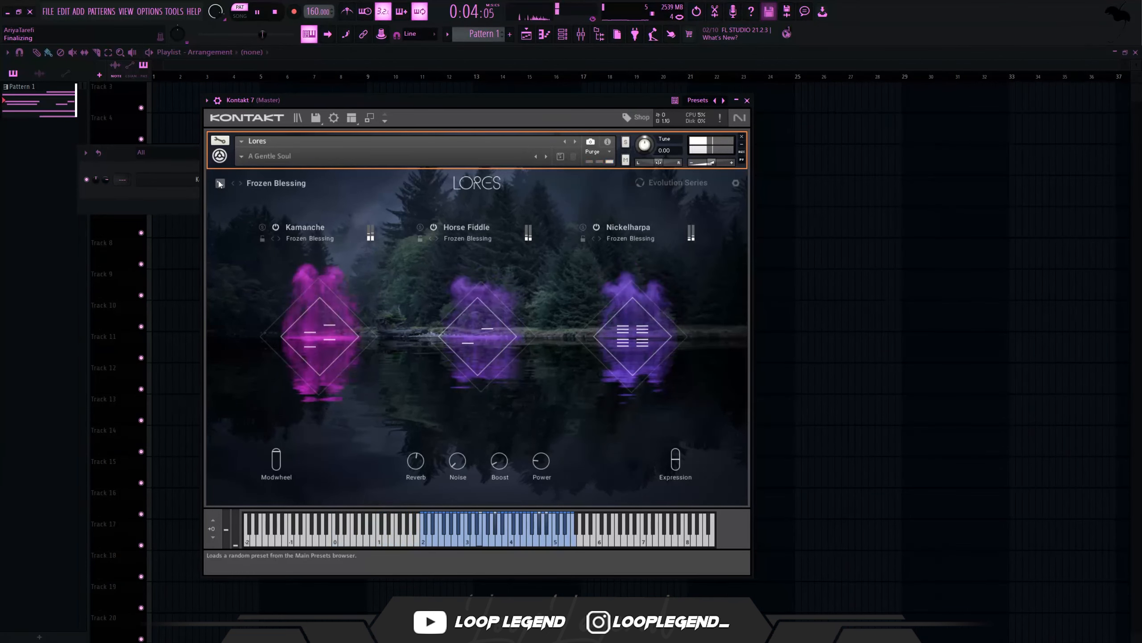
pyautogui.click(220, 183)
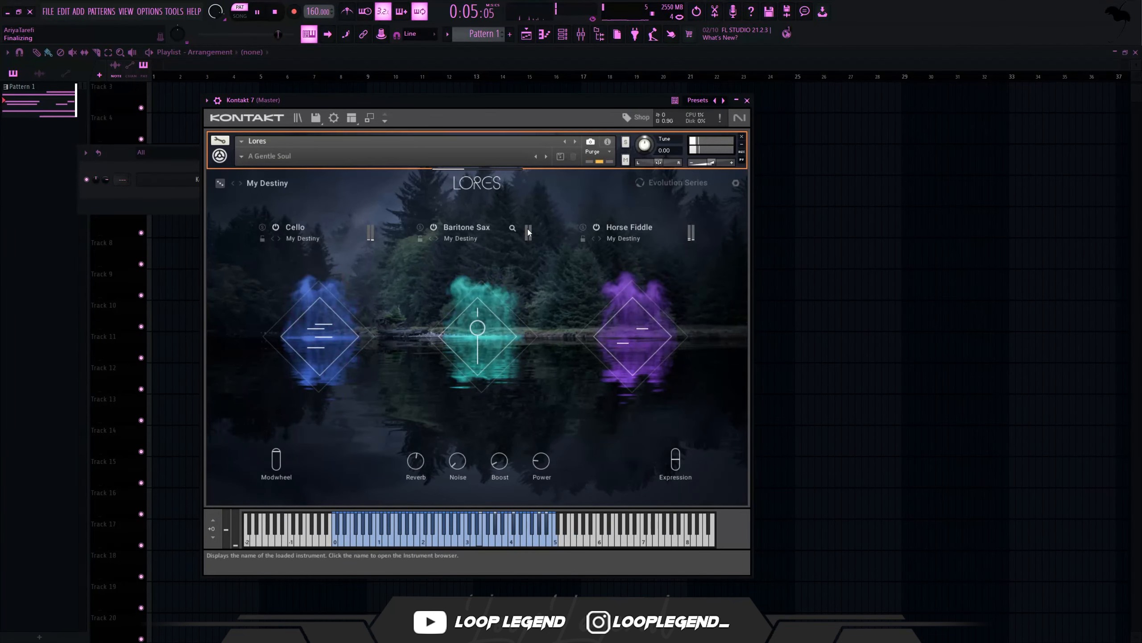
pyautogui.click(616, 227)
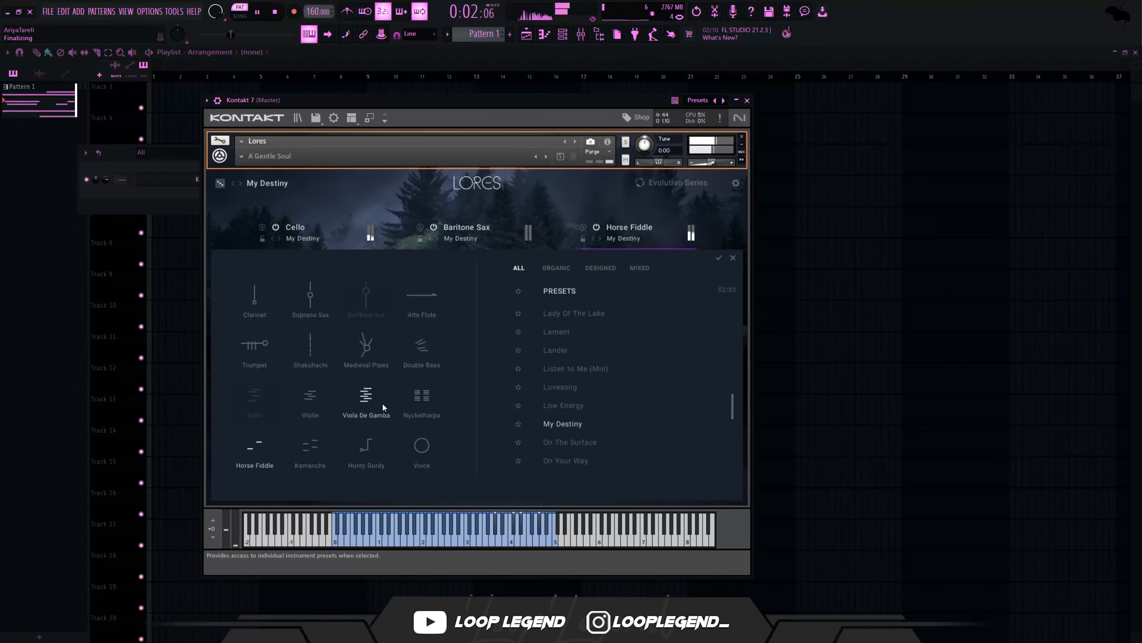
pyautogui.click(587, 349)
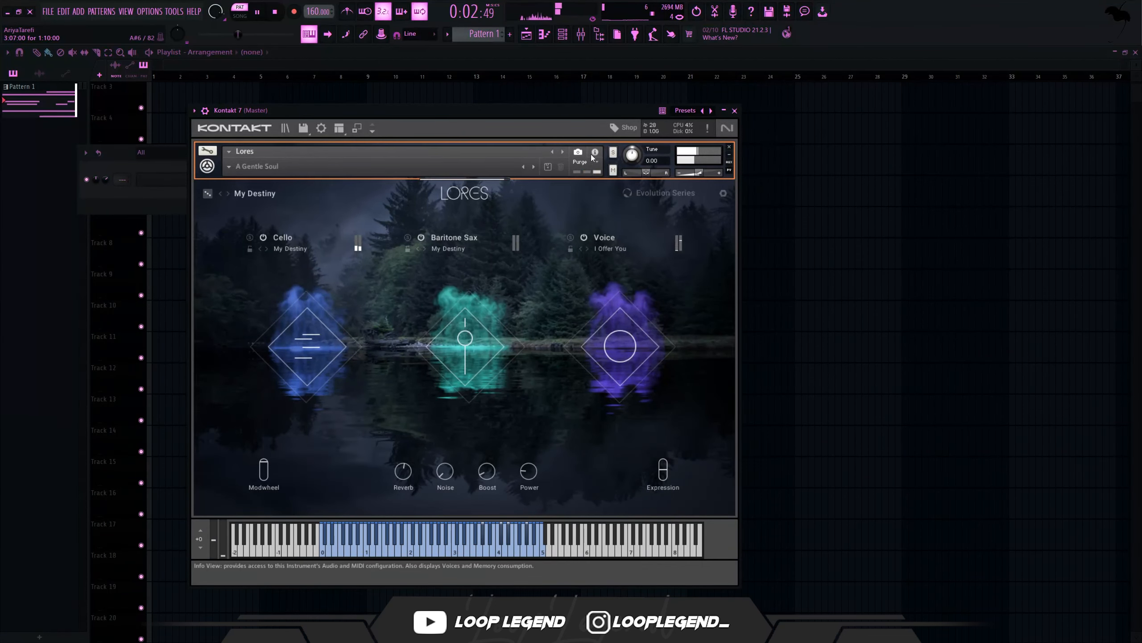
pyautogui.moveTo(576, 114); pyautogui.dragTo(605, 118)
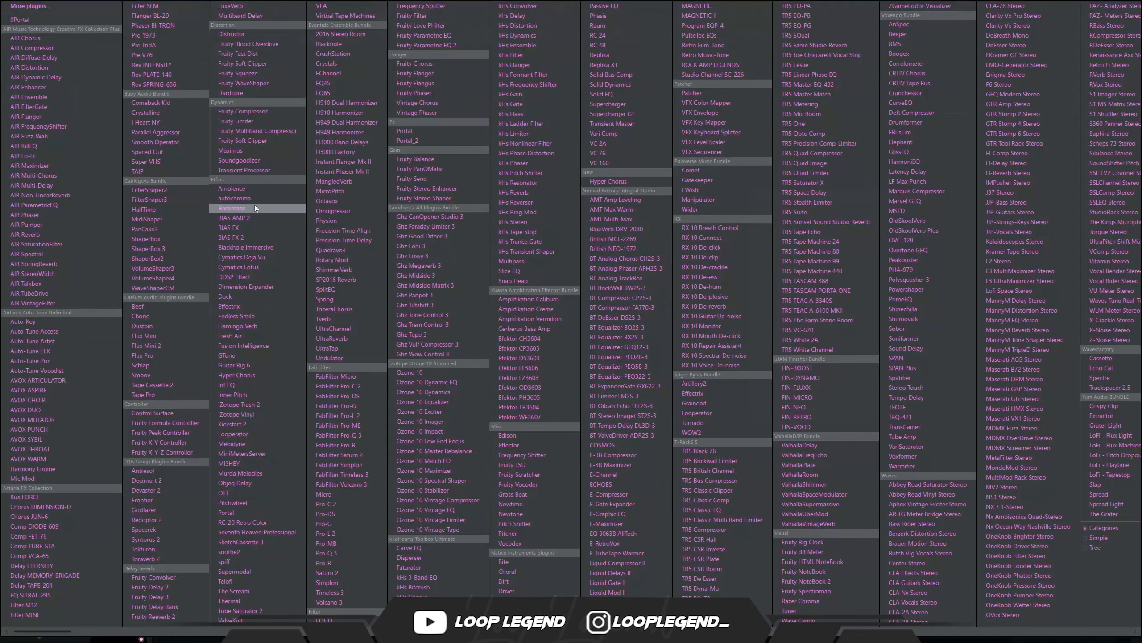
# - Load Backmask and ValhallaSupermassive on the Kontakt 7 mixer track, choosing the Libra Nebula preset with 52.3% mix and 51% warp
pyautogui.click(243, 209)
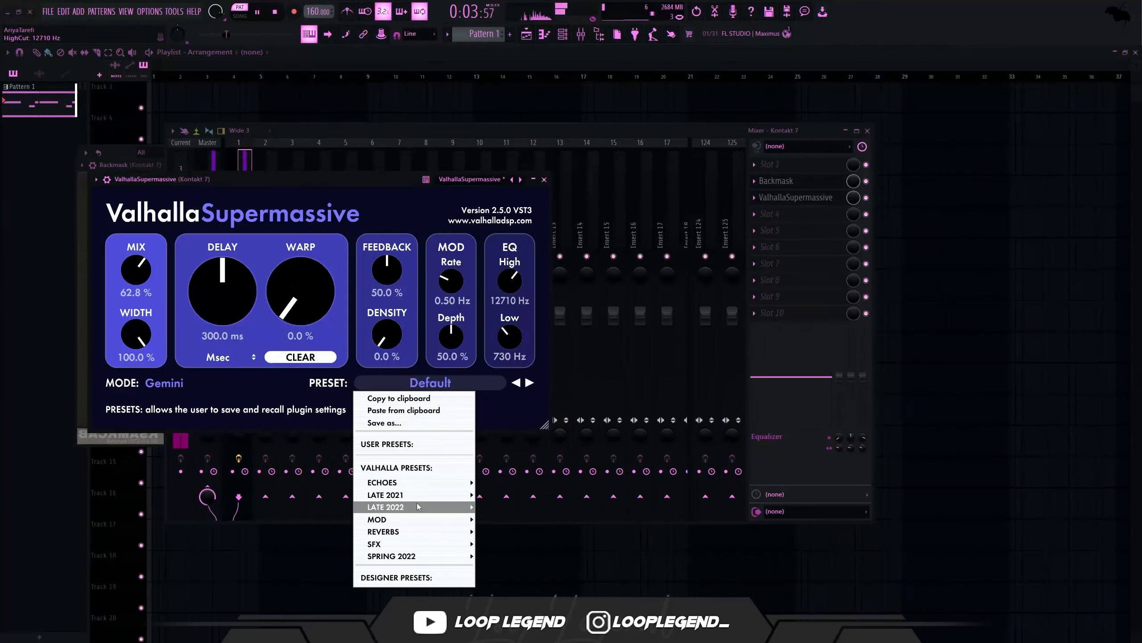
pyautogui.moveTo(386, 507)
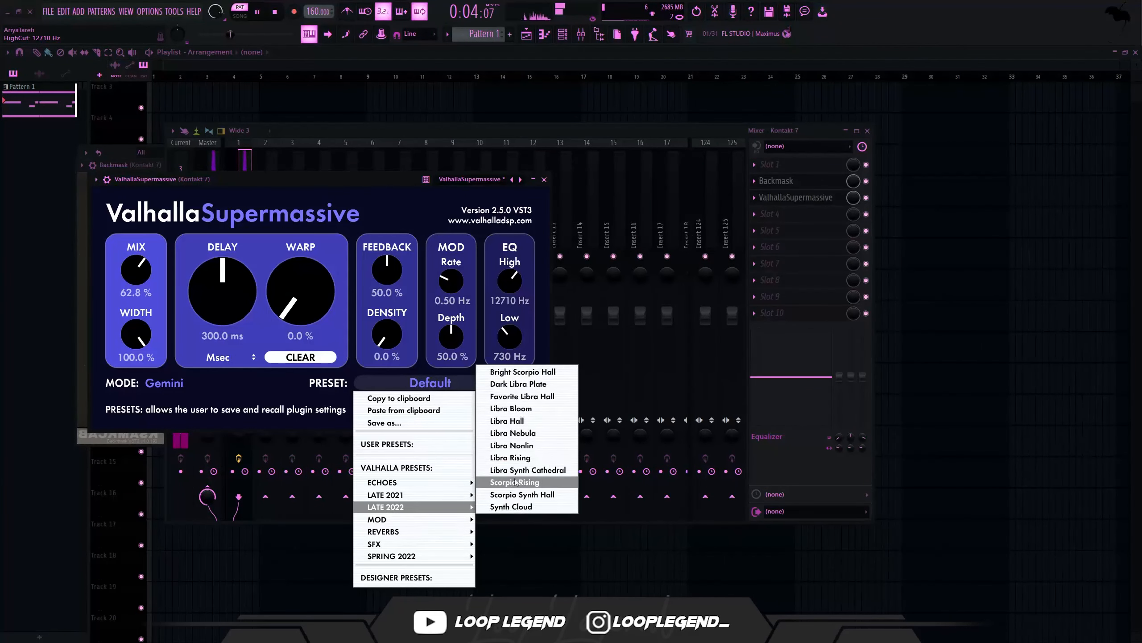
pyautogui.click(512, 432)
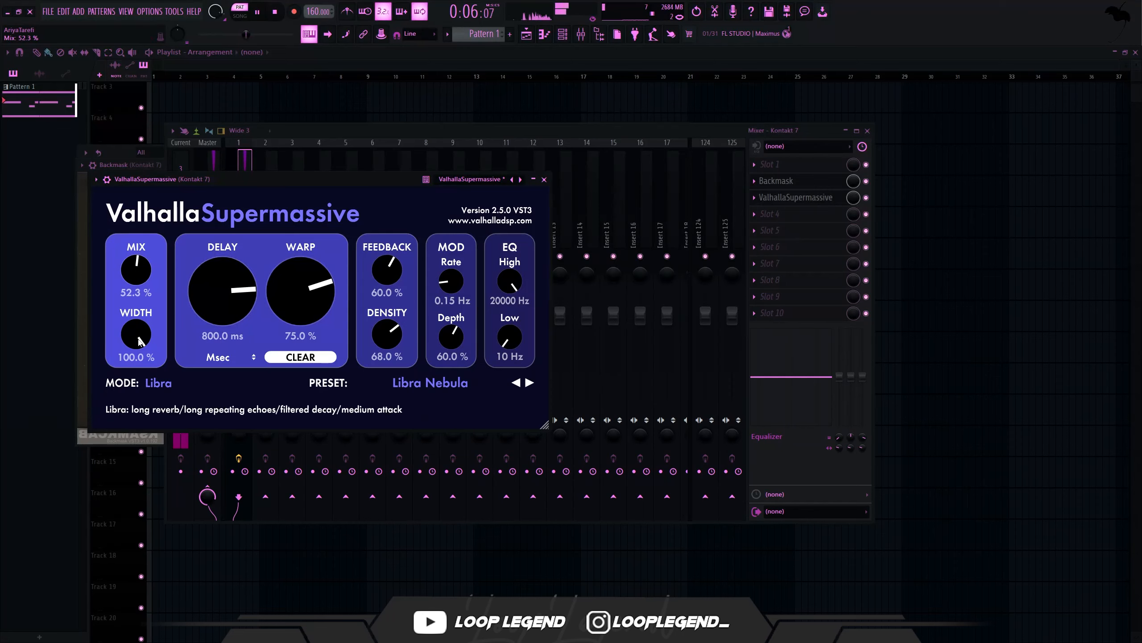
pyautogui.moveTo(275, 284); pyautogui.dragTo(276, 315)
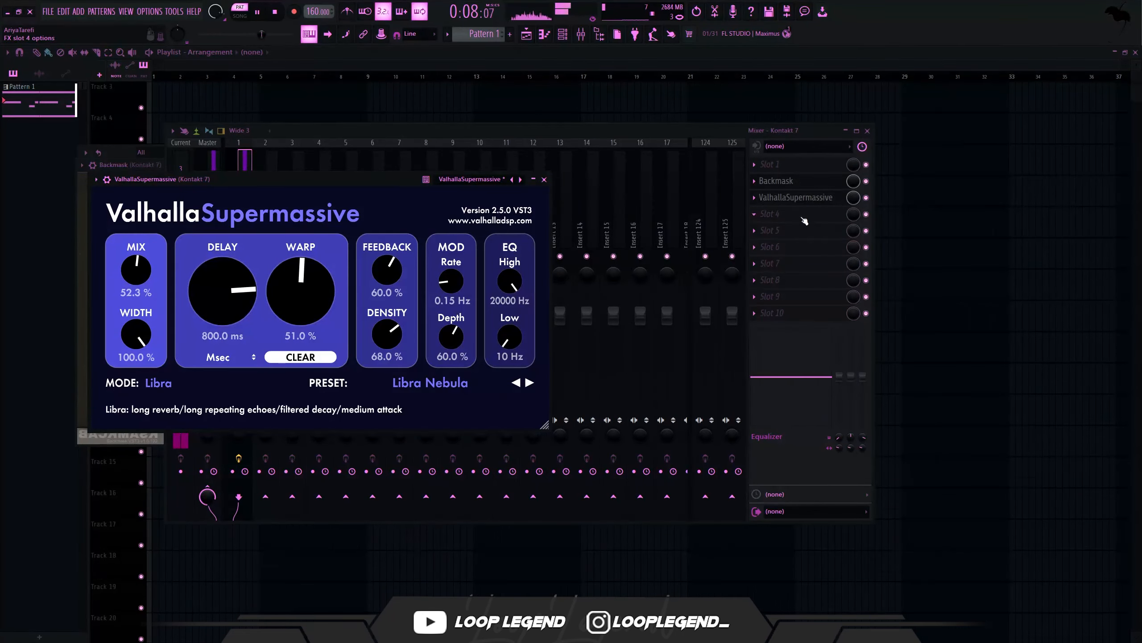
# - Add Fruity parametric EQ 2 in slot 4 with the 01 Low Cut + High Cut preset and raise its low-cut frequency
pyautogui.click(804, 233)
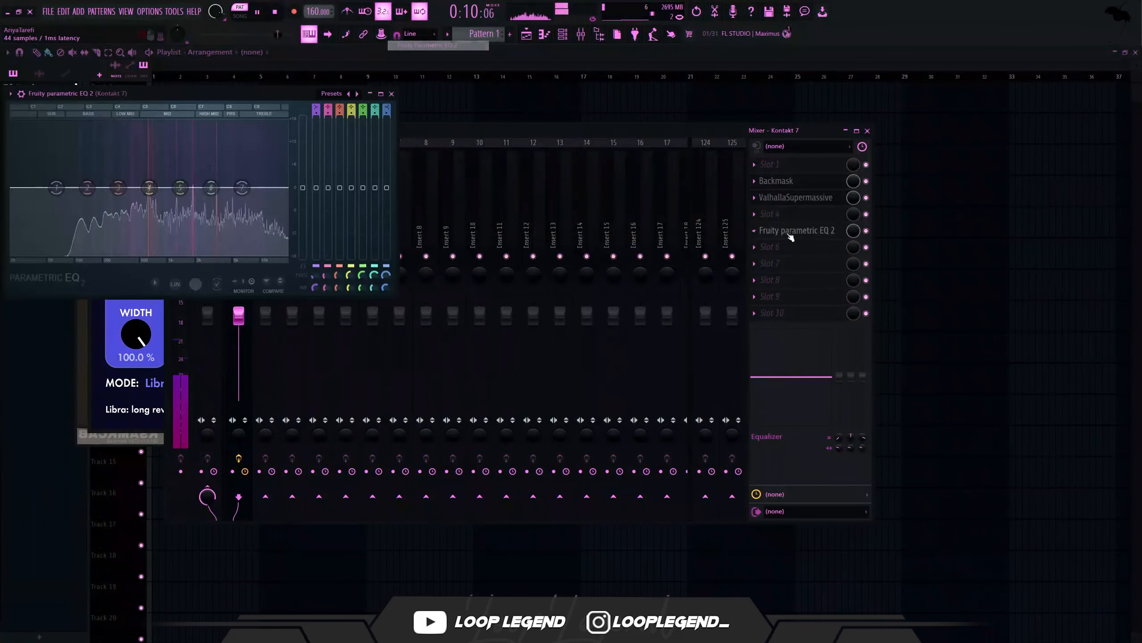
pyautogui.scroll(1, 793, 237)
pyautogui.press('space')
pyautogui.click(356, 93)
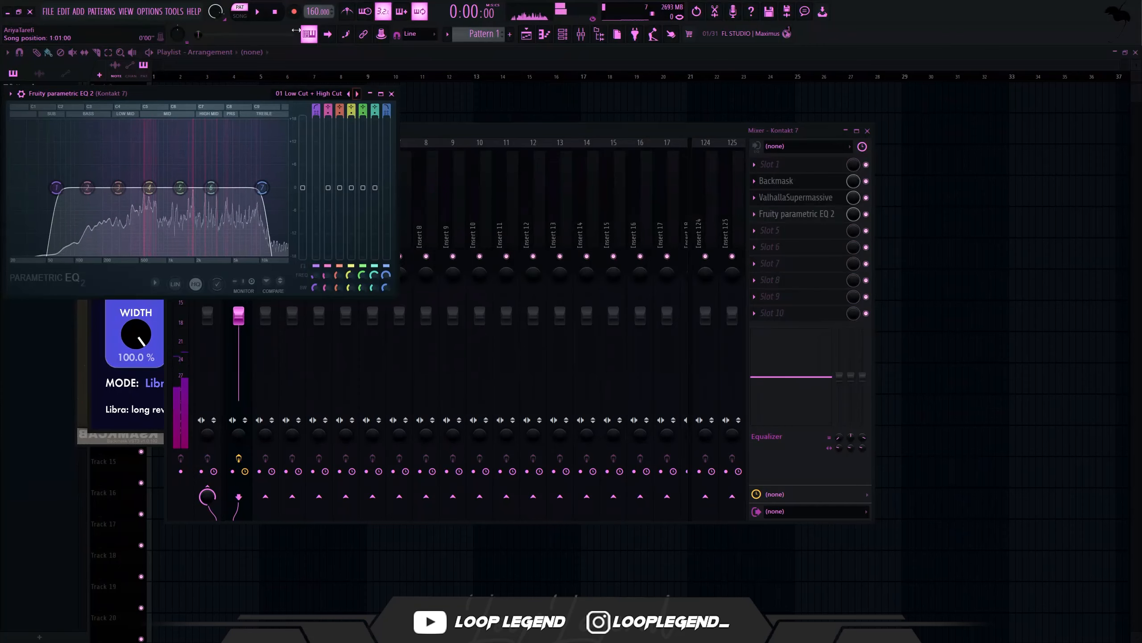
pyautogui.moveTo(40, 187); pyautogui.dragTo(100, 187)
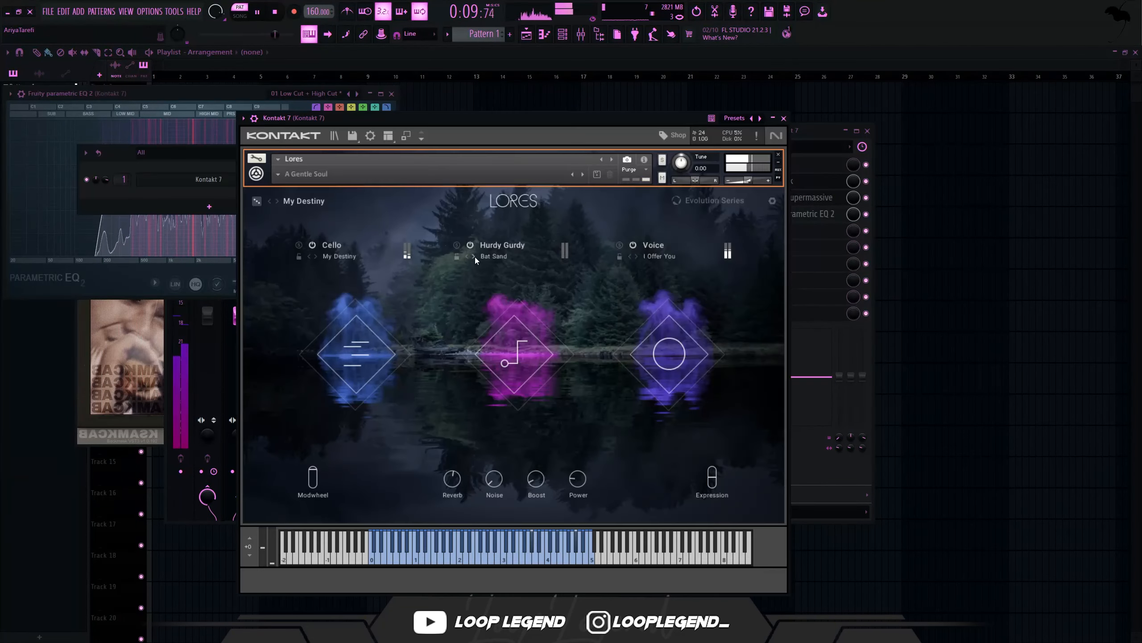
# - Switch the Hurdy Gurdy layer in Lores to its next preset
pyautogui.click(474, 257)
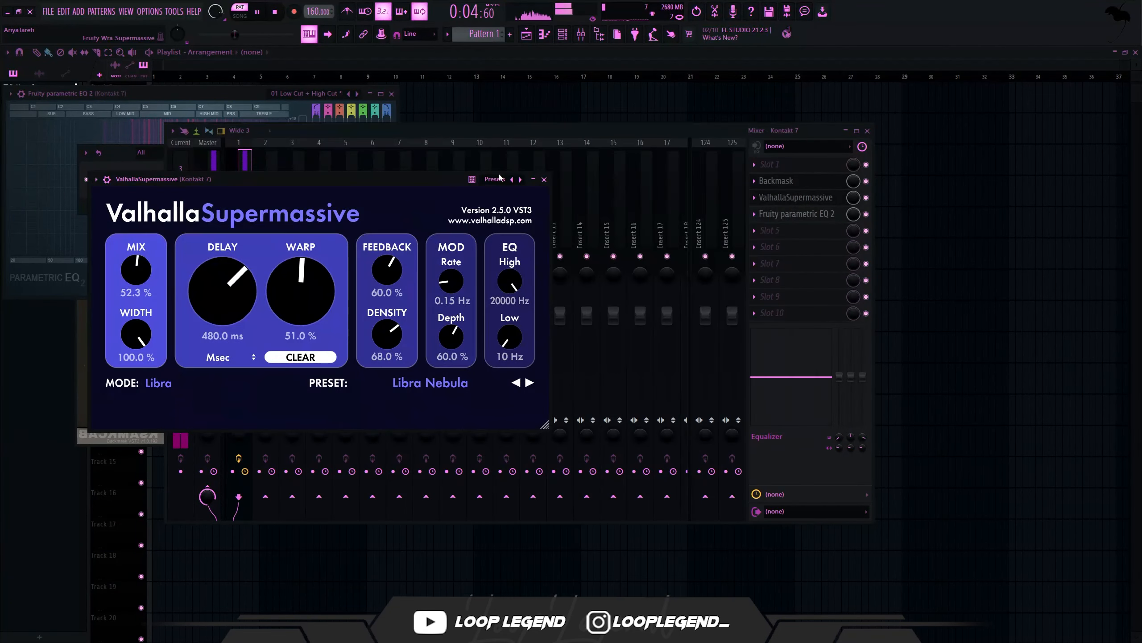
# - Load preset 01 in ValhallaSupermassive with the mix at 37%, and close the plugin and mixer windows
pyautogui.click(504, 180)
pyautogui.click(504, 194)
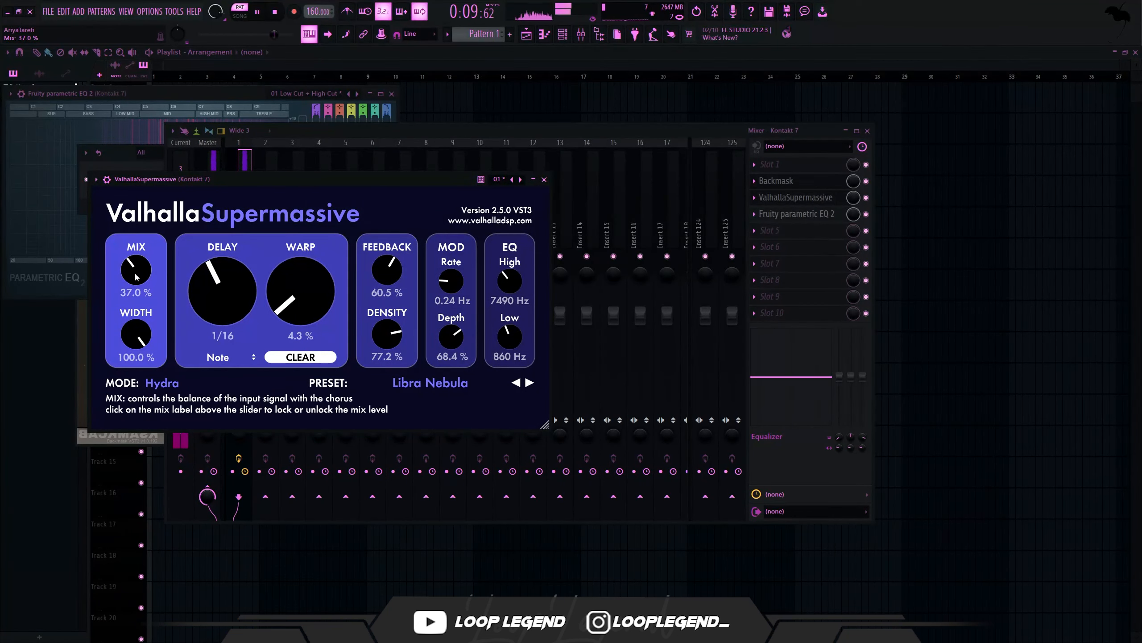
pyautogui.click(534, 179)
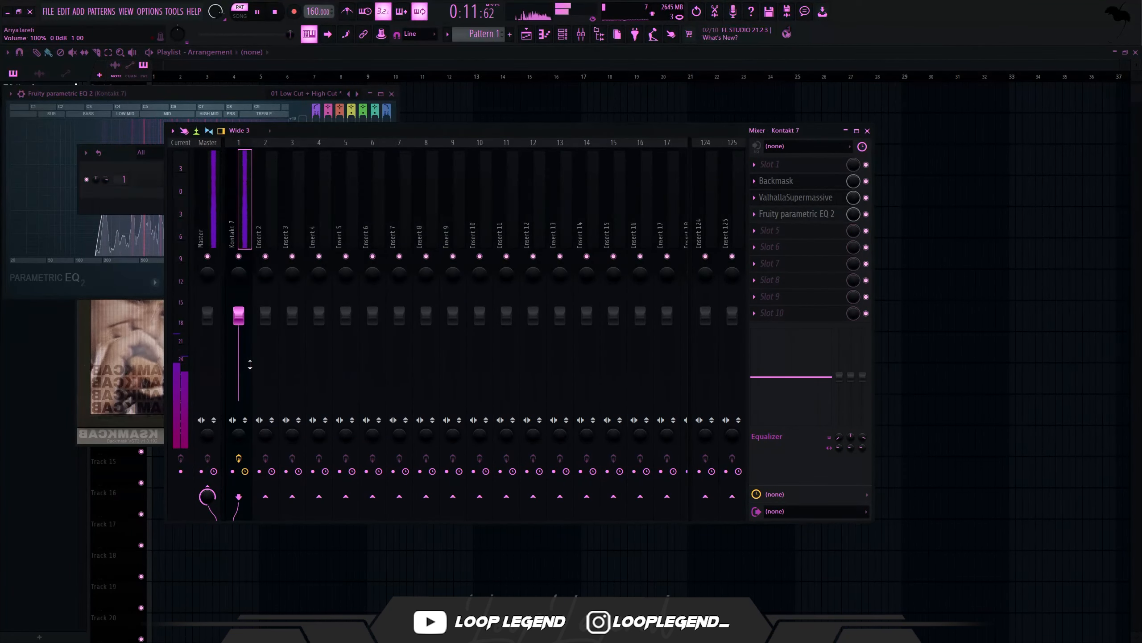
pyautogui.press('F9')
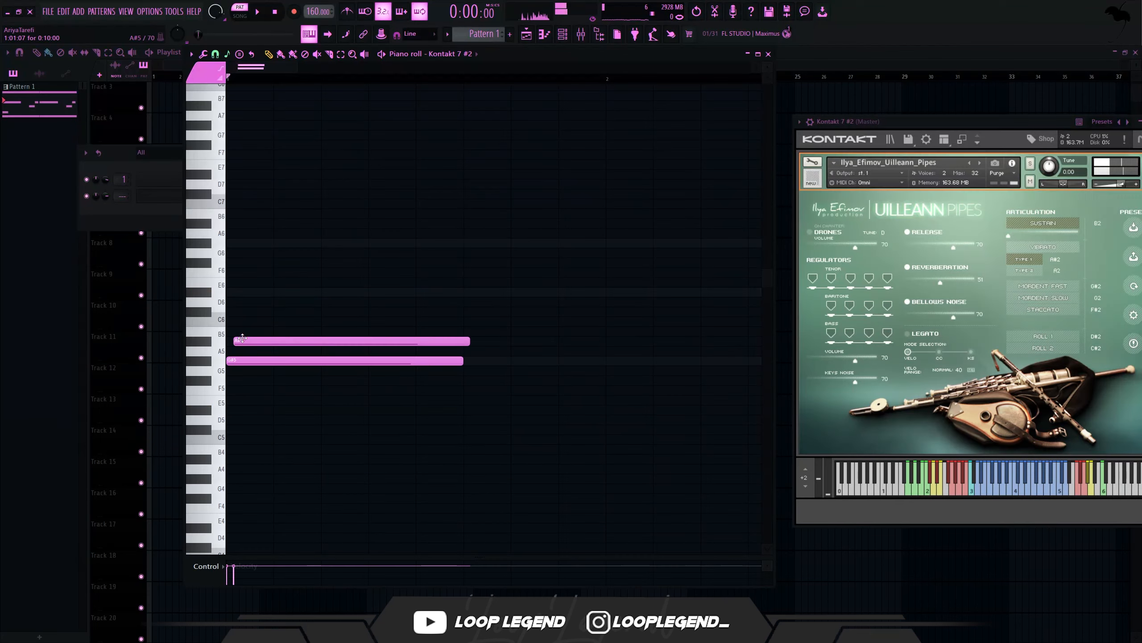
pyautogui.press('space')
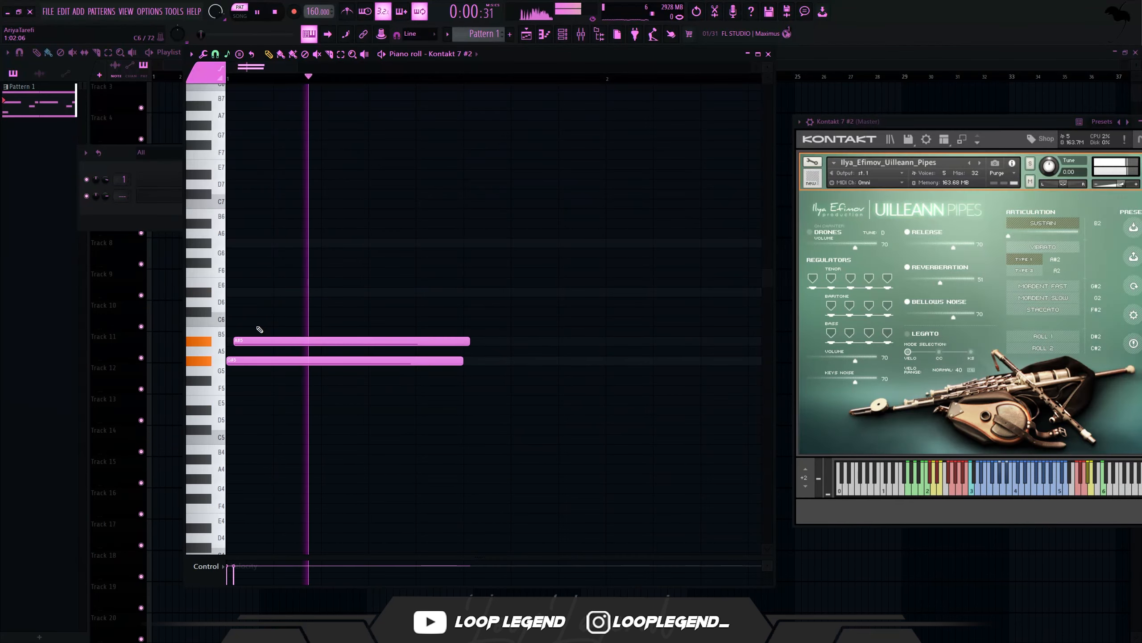
pyautogui.press('space')
pyautogui.press('space')
pyautogui.click(301, 292)
pyautogui.press('space')
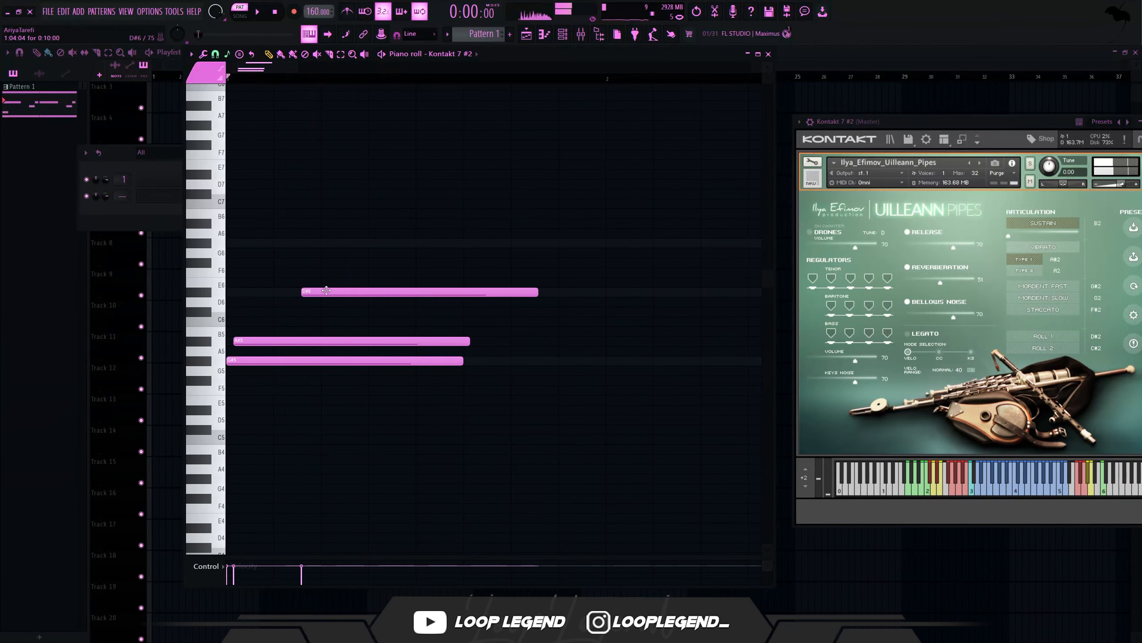
pyautogui.rightClick(307, 293)
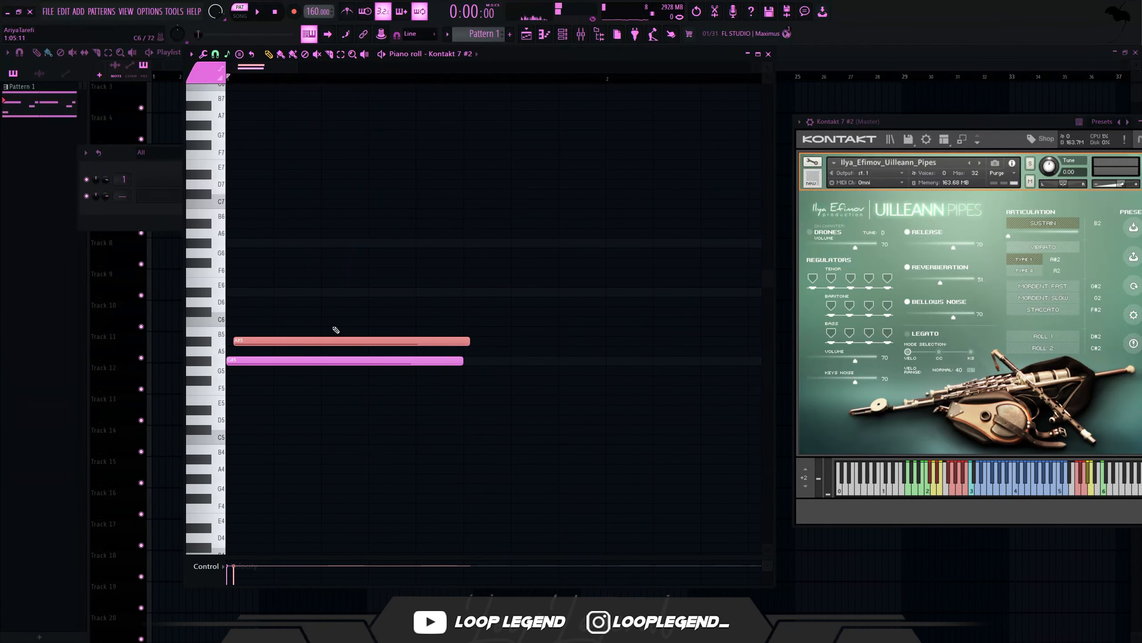
# - Shorten the held G#5 and A#5 Uilleann Pipes notes to just under half a bar and duplicate them into the bar's second half
pyautogui.press('space')
pyautogui.press('space')
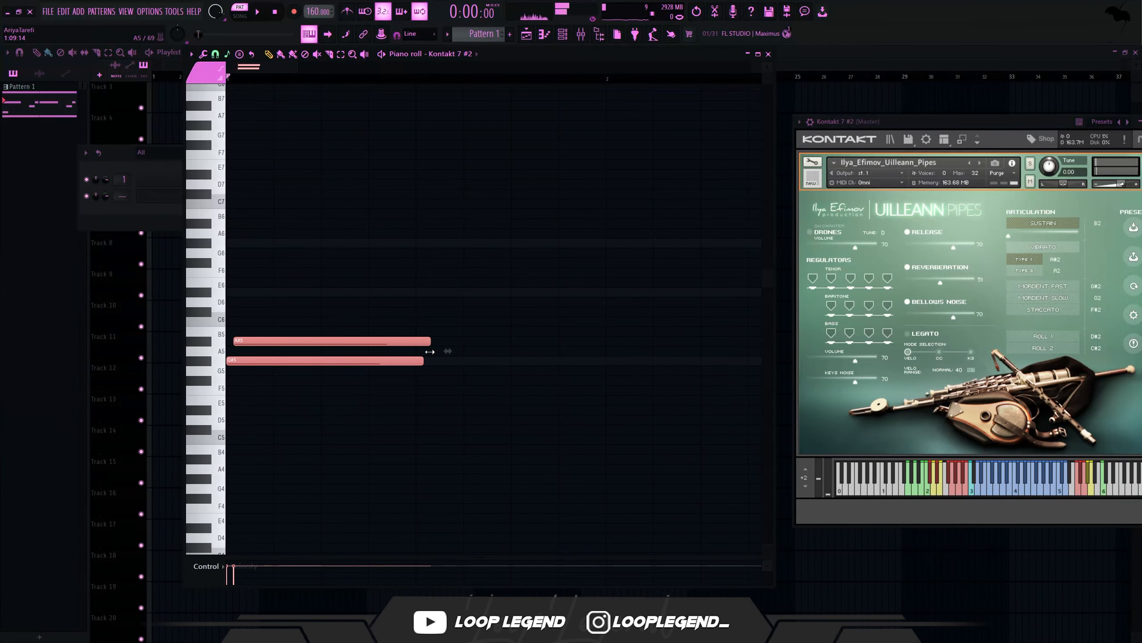
pyautogui.press('space')
pyautogui.press('space')
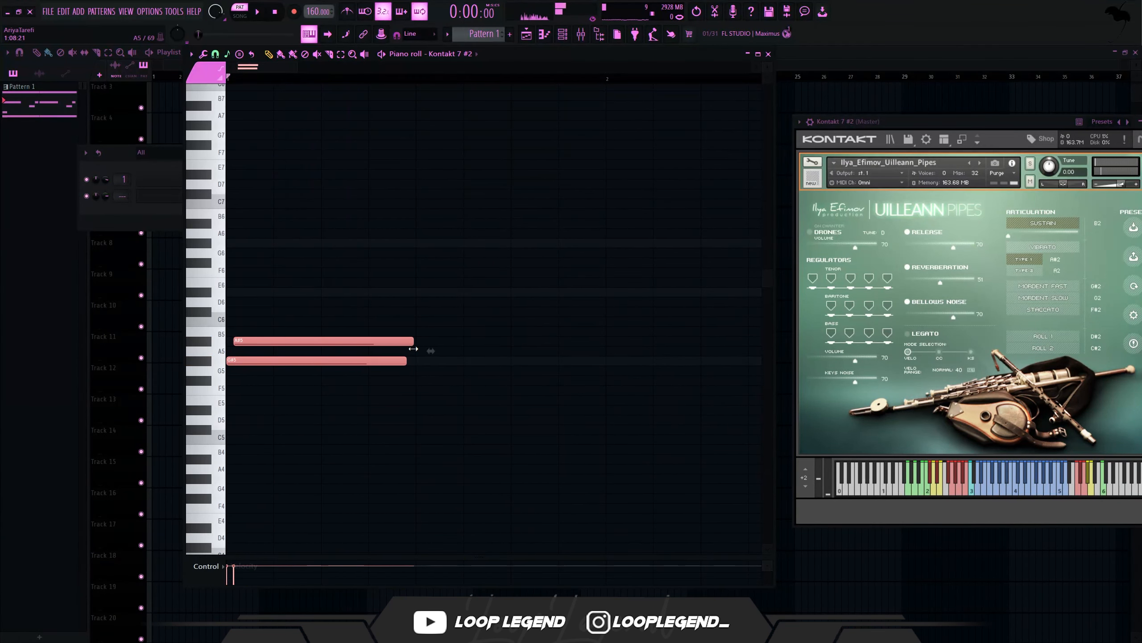
pyautogui.hotkey('ctrl', 'b')
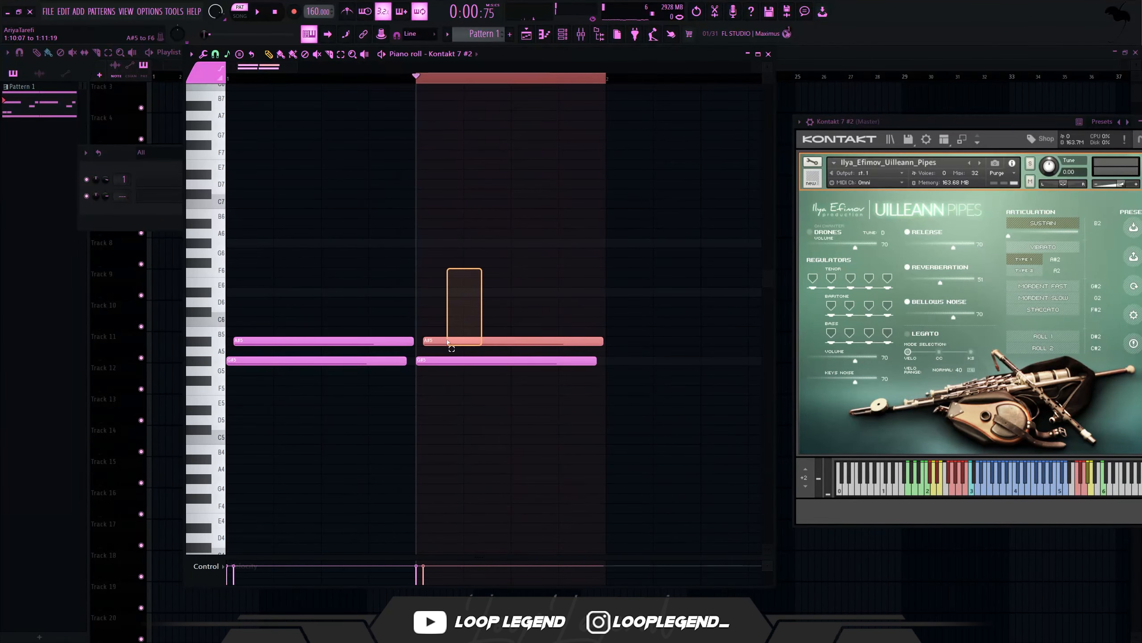
# - Raise the duplicated upper note to B5, audition the change and clear the selection
pyautogui.moveTo(448, 342); pyautogui.dragTo(439, 332)
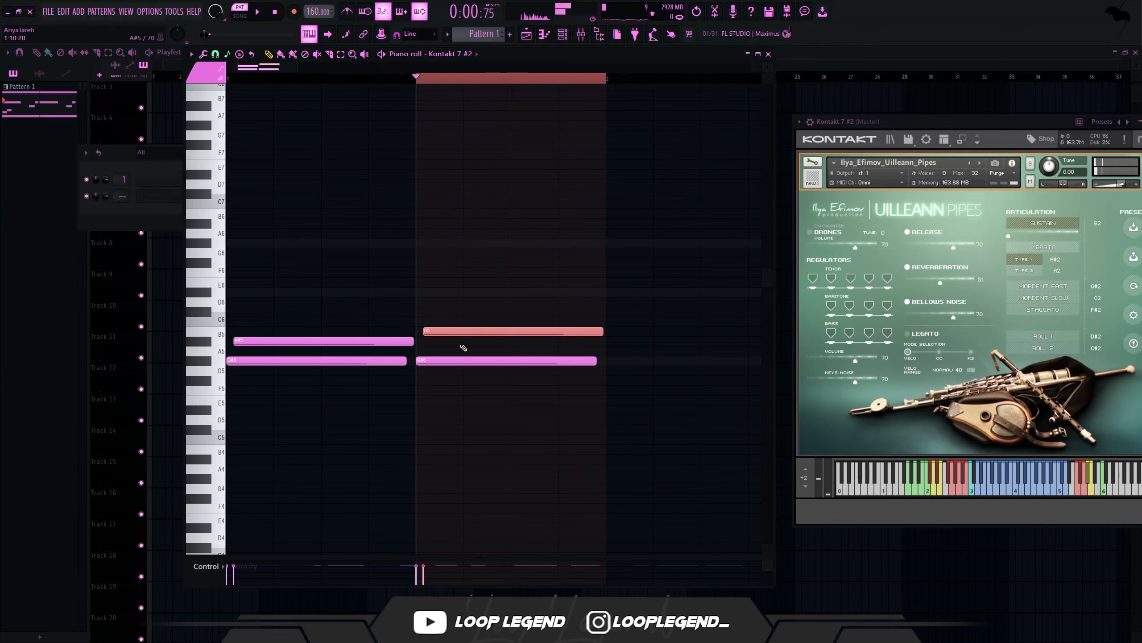
pyautogui.press('space')
pyautogui.hotkey('ctrl', 'd')
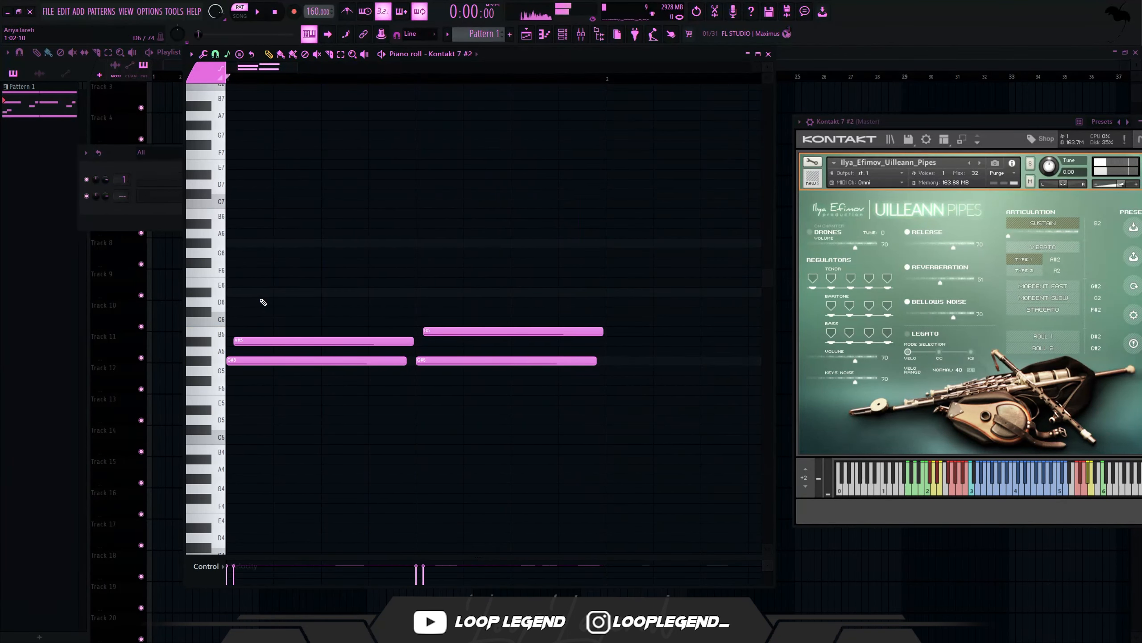
# - Add a short D#6 note on the second beat of bar 1 and try a C#6 note right after it
pyautogui.click(275, 292)
pyautogui.moveTo(218, 295); pyautogui.dragTo(300, 290)
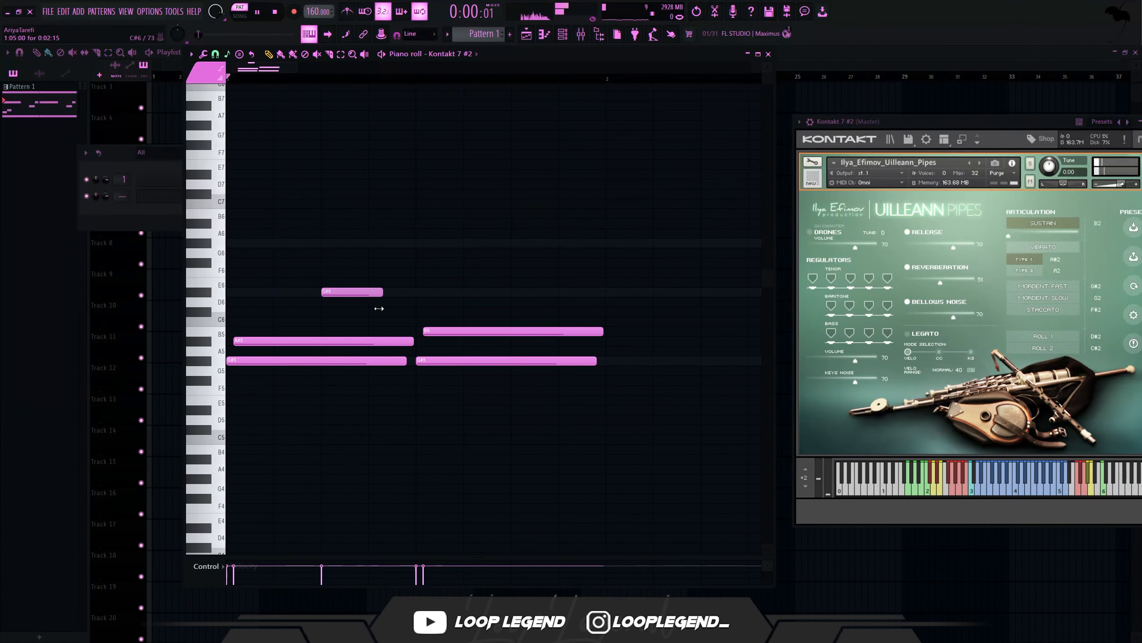
pyautogui.moveTo(378, 308); pyautogui.dragTo(365, 308)
pyautogui.press('space')
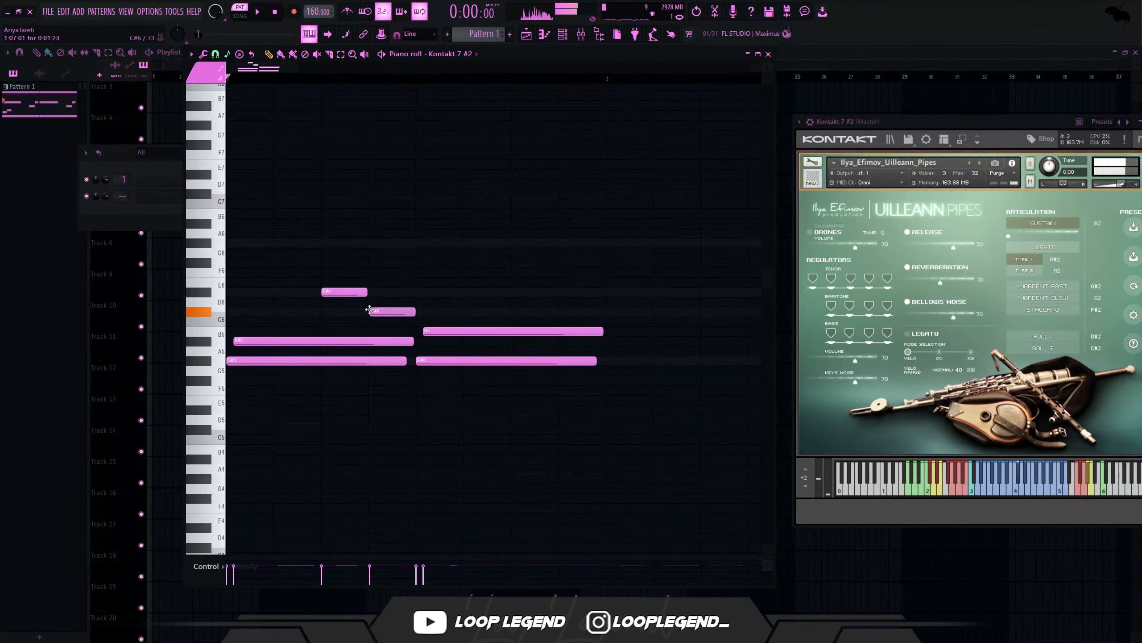
pyautogui.press('space')
pyautogui.rightClick(371, 311)
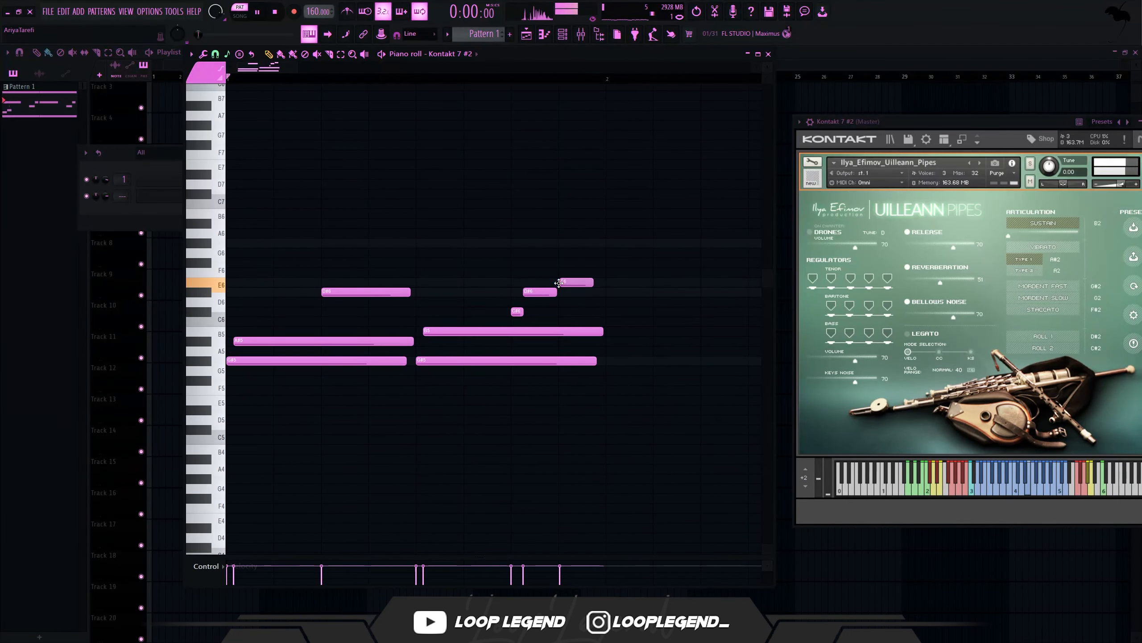
# - Delete the E6 note at the end of bar 1 and select the bar's entire phrase
pyautogui.scroll(-2, 517, 330)
pyautogui.scroll(1, 515, 331)
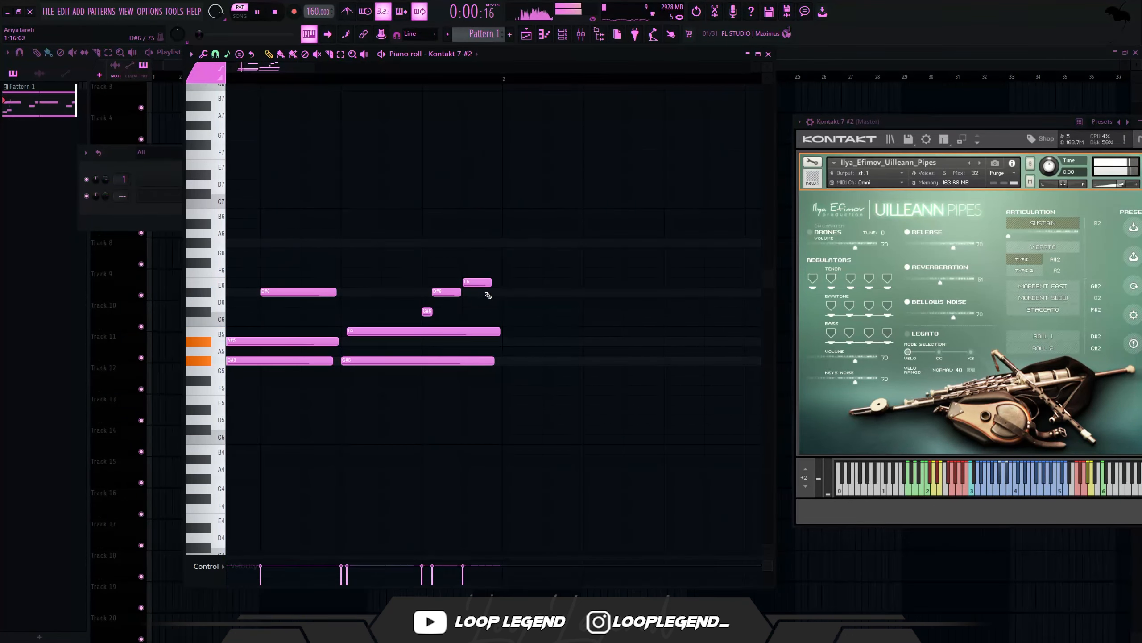
pyautogui.rightClick(475, 282)
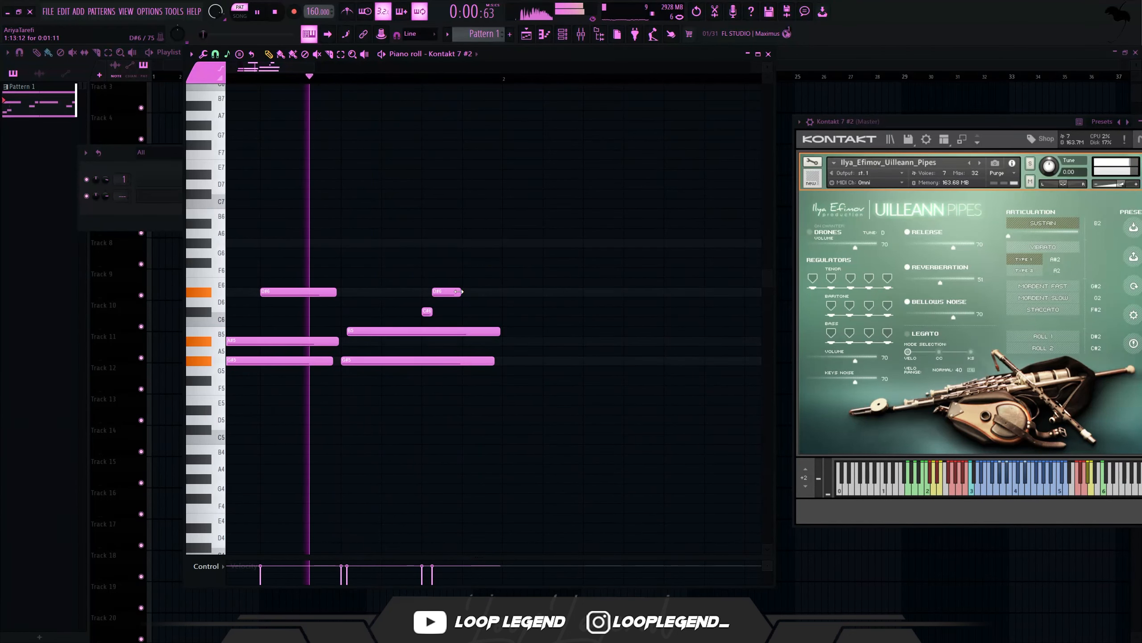
pyautogui.press('space')
pyautogui.moveTo(505, 83); pyautogui.dragTo(41, 212)
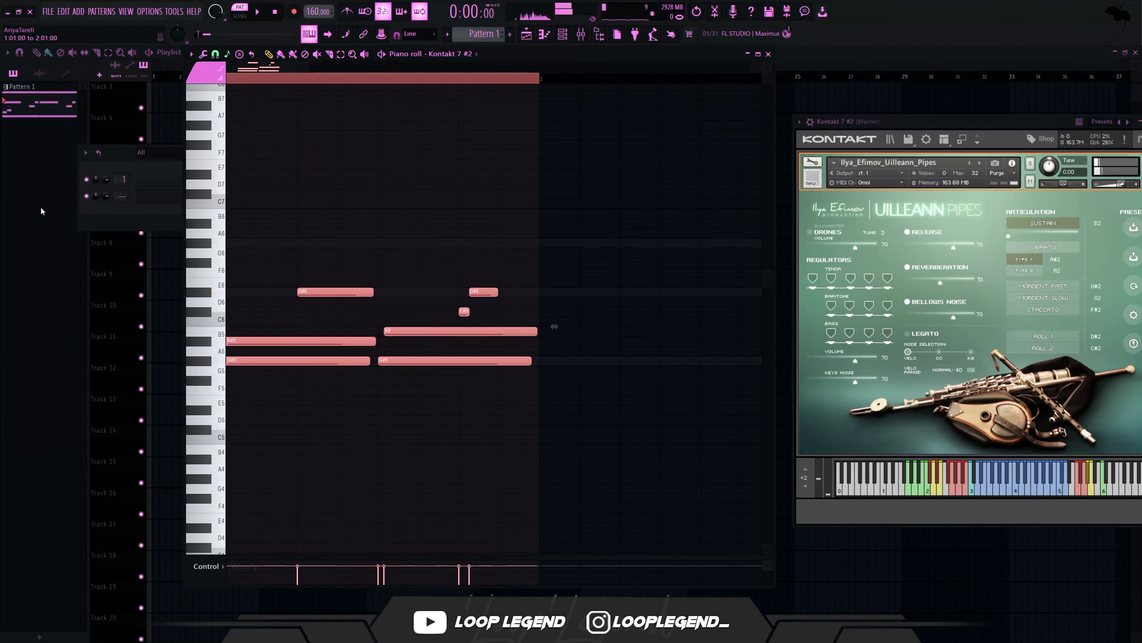
# - Duplicate the bar 1 phrase into bar 2, raise the copied A#5 and B5 held notes to C#6 and E6, and audition it
pyautogui.hotkey('ctrl', 'b')
pyautogui.scroll(-3, 431, 336)
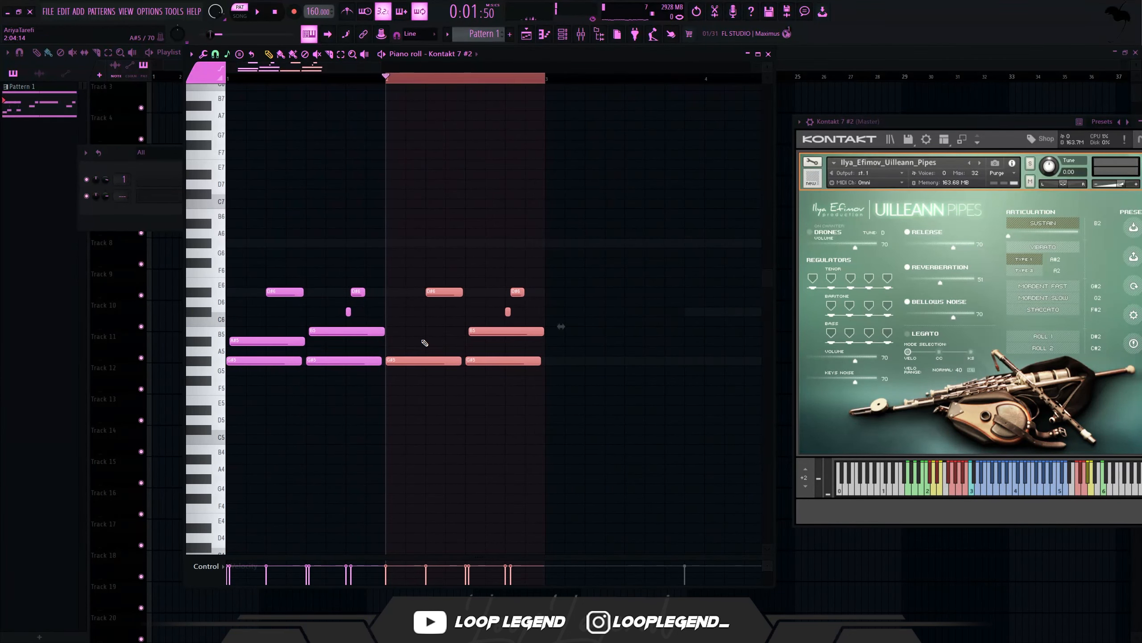
pyautogui.moveTo(451, 313); pyautogui.dragTo(450, 311)
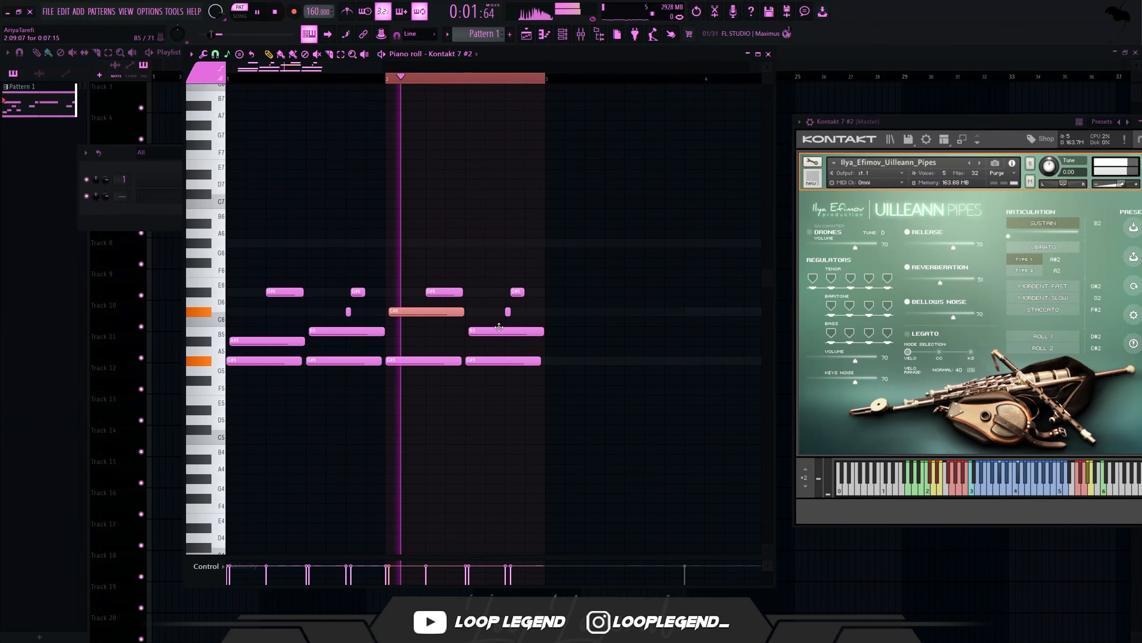
pyautogui.click(484, 333)
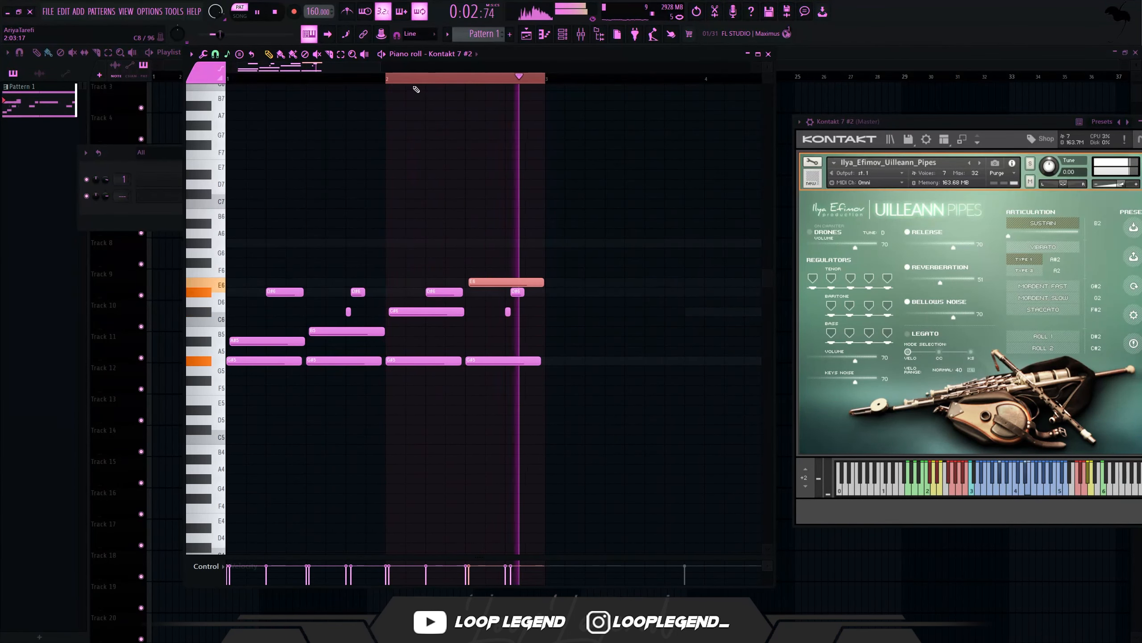
pyautogui.press('space')
pyautogui.press('space')
pyautogui.click(414, 243)
pyautogui.scroll(-2, 383, 250)
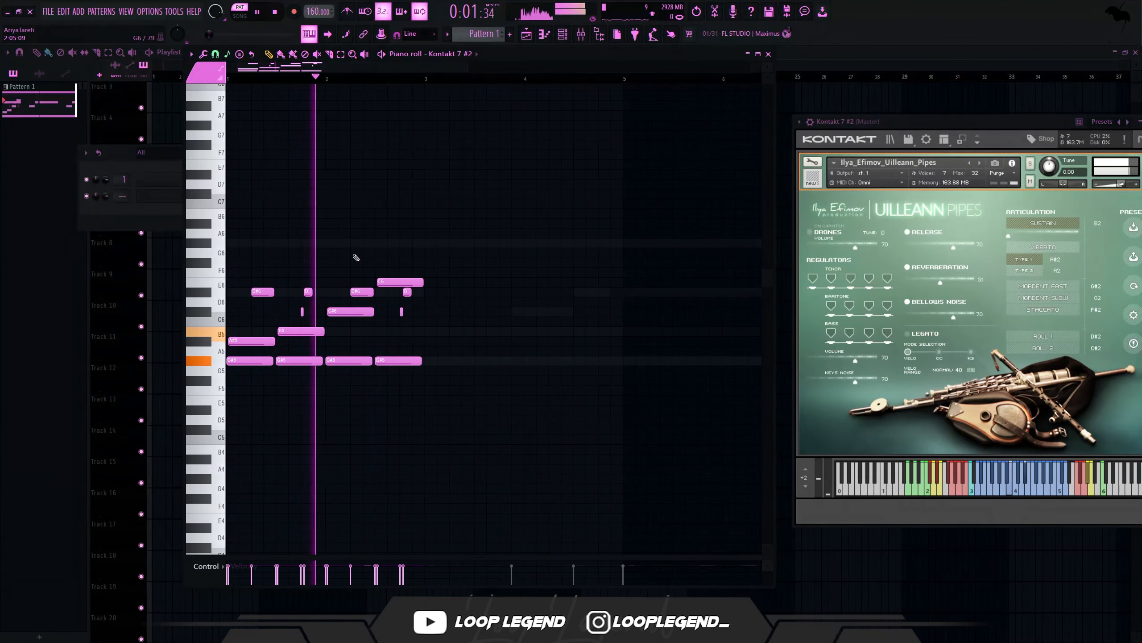
# - Flip the order of bar 2's notes in time and audition the reversed phrase
pyautogui.press('space')
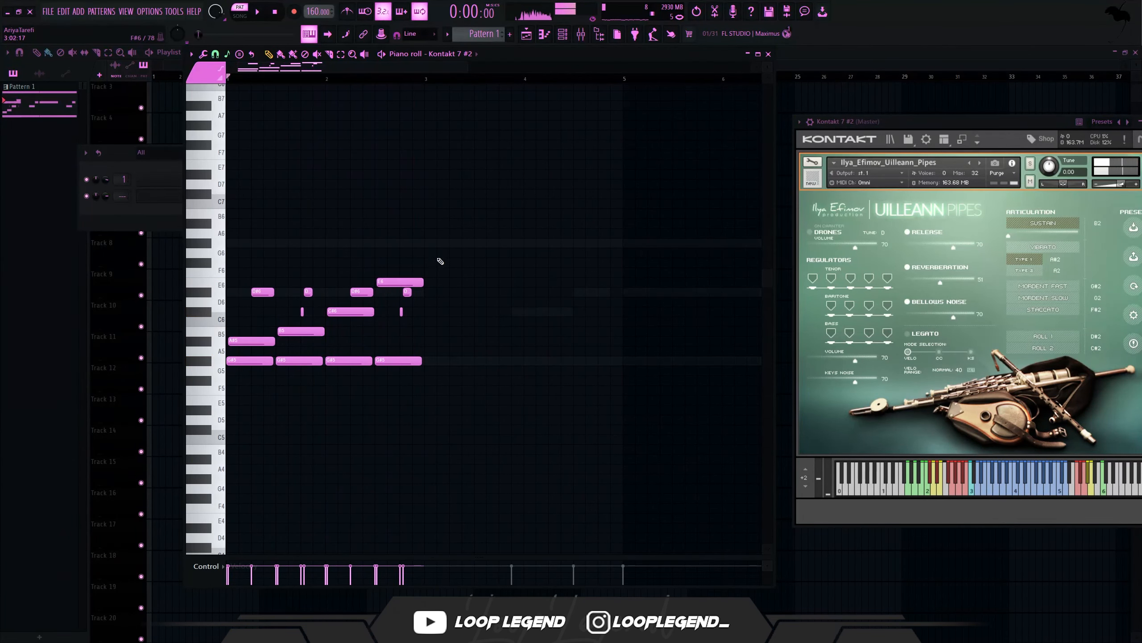
pyautogui.moveTo(459, 249); pyautogui.dragTo(335, 386)
pyautogui.hotkey('alt', 'y')
pyautogui.press('space')
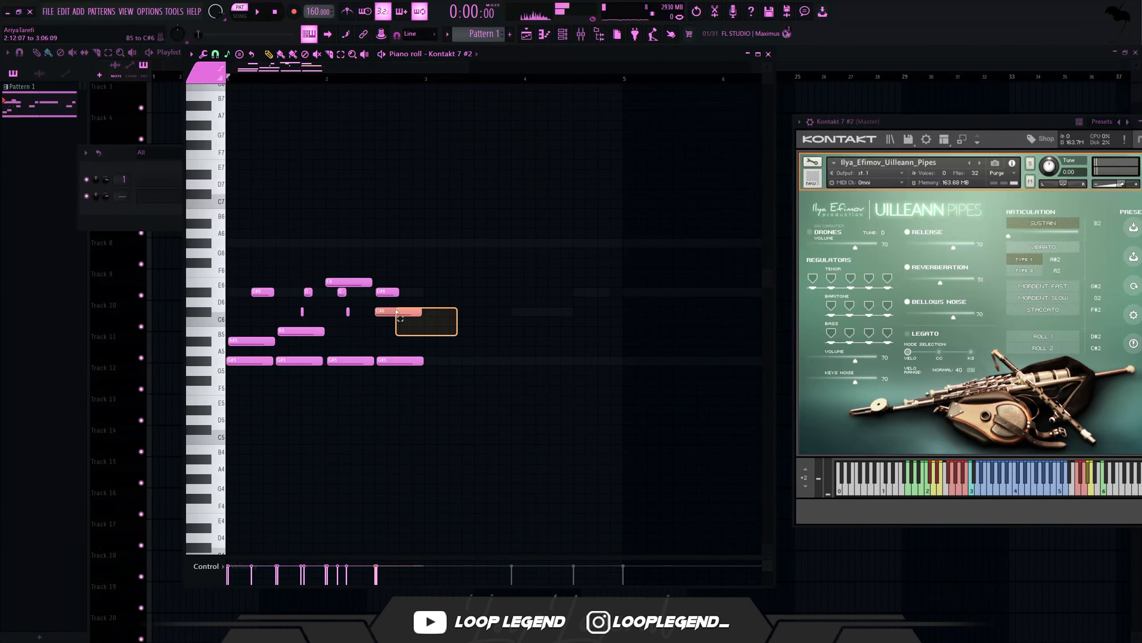
# - Lower bar 2's upper held notes to D#6 and B5, and its three short notes to C#6, C6 and C#6
pyautogui.scroll(2, 294, 341)
pyautogui.moveTo(446, 303); pyautogui.dragTo(452, 281)
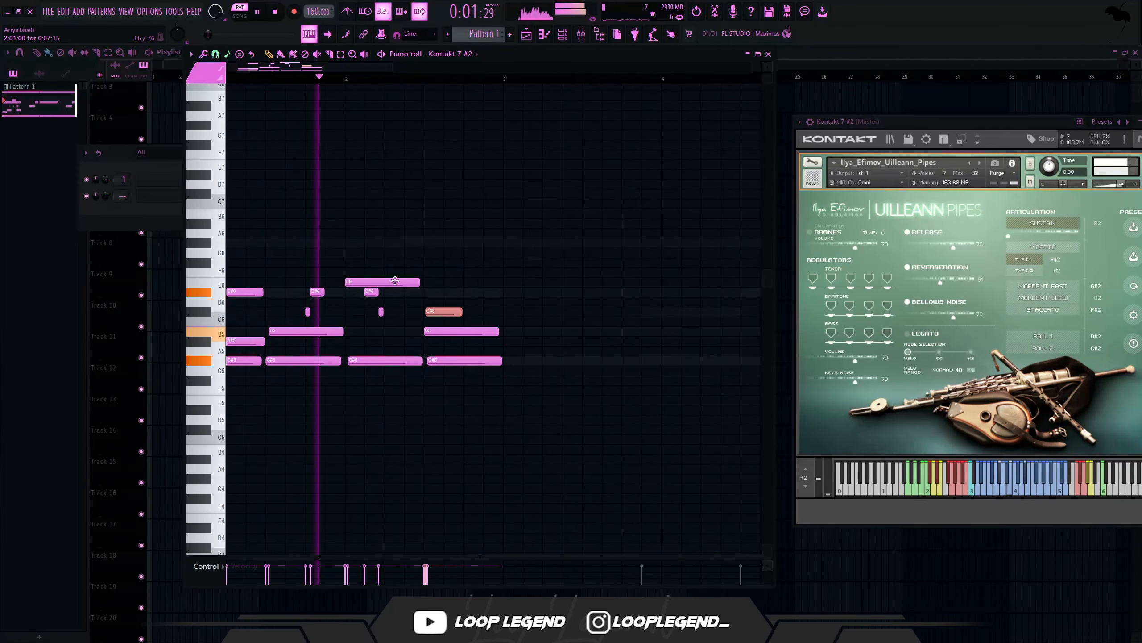
pyautogui.moveTo(363, 279); pyautogui.dragTo(388, 298)
pyautogui.press('space')
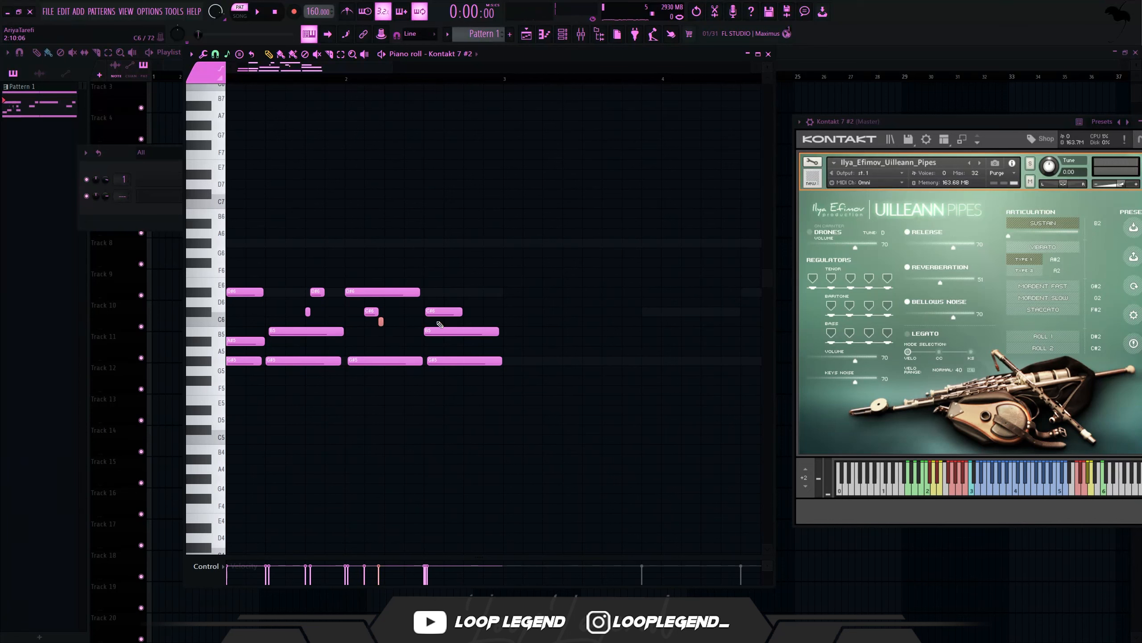
# - Lower bar 2's last upper held note to A#5 and its final two short notes to B5, auditioning the result
pyautogui.moveTo(448, 308); pyautogui.dragTo(448, 319)
pyautogui.press('space')
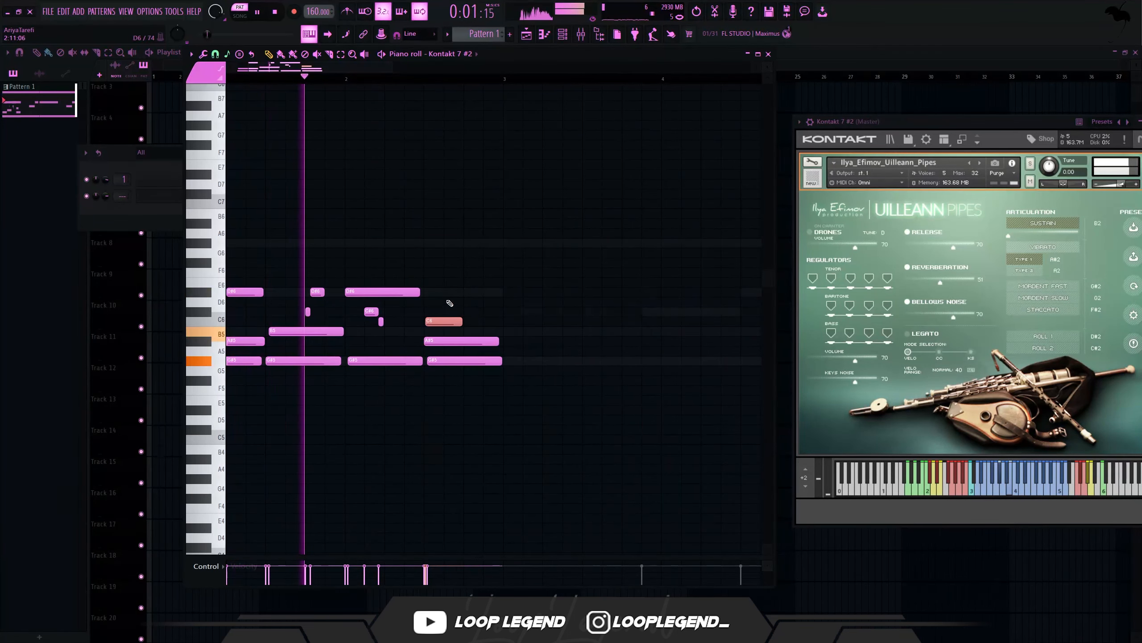
pyautogui.press('space')
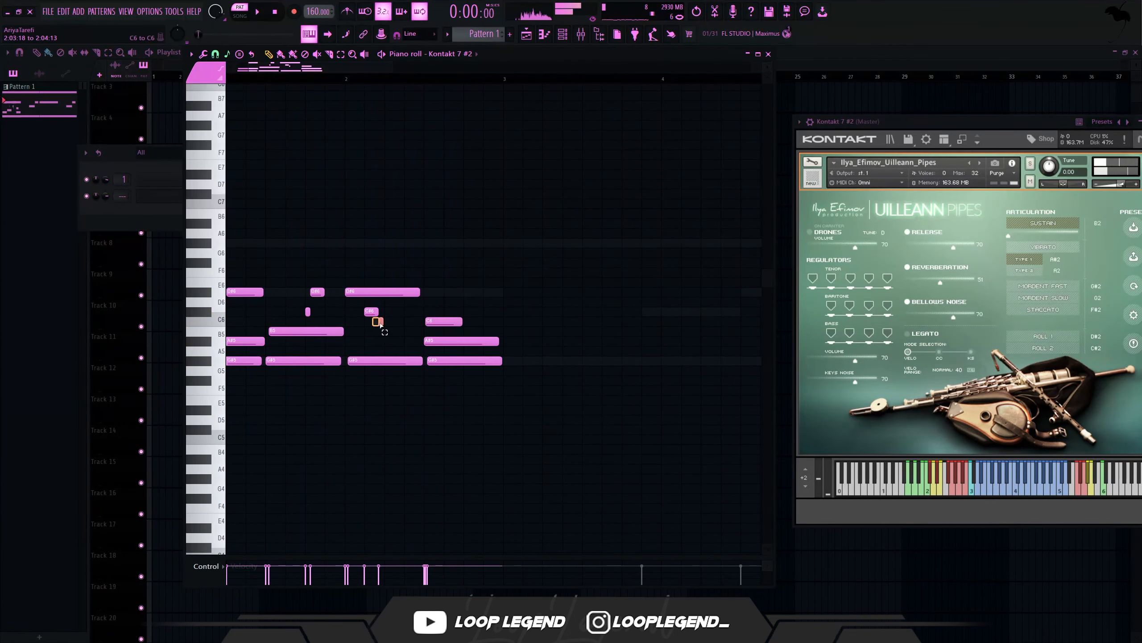
pyautogui.click(451, 341)
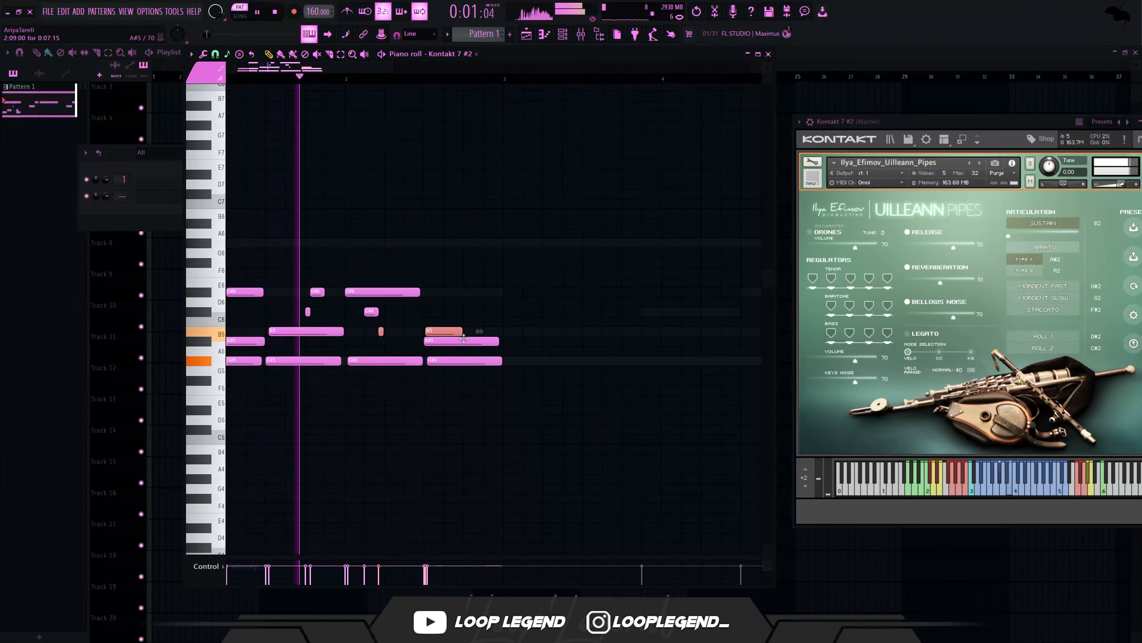
pyautogui.scroll(-1, 370, 129)
pyautogui.press('space')
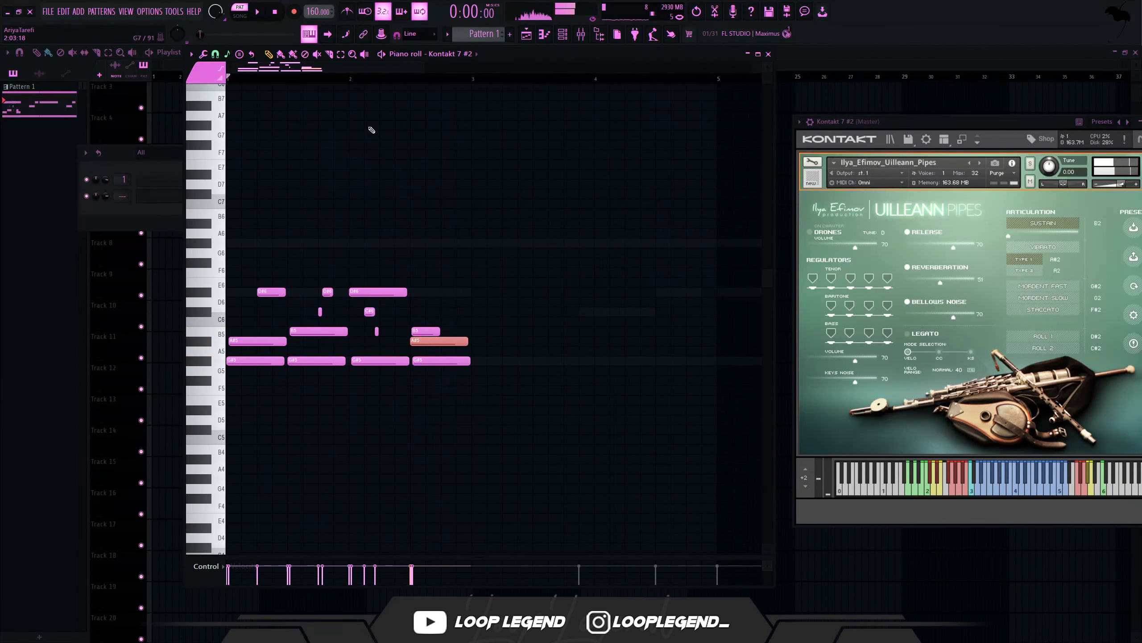
# - Duplicate the whole two-bar phrase into bars 3 and 4 and clear the selection
pyautogui.press('space')
pyautogui.hotkey('ctrl', 'a')
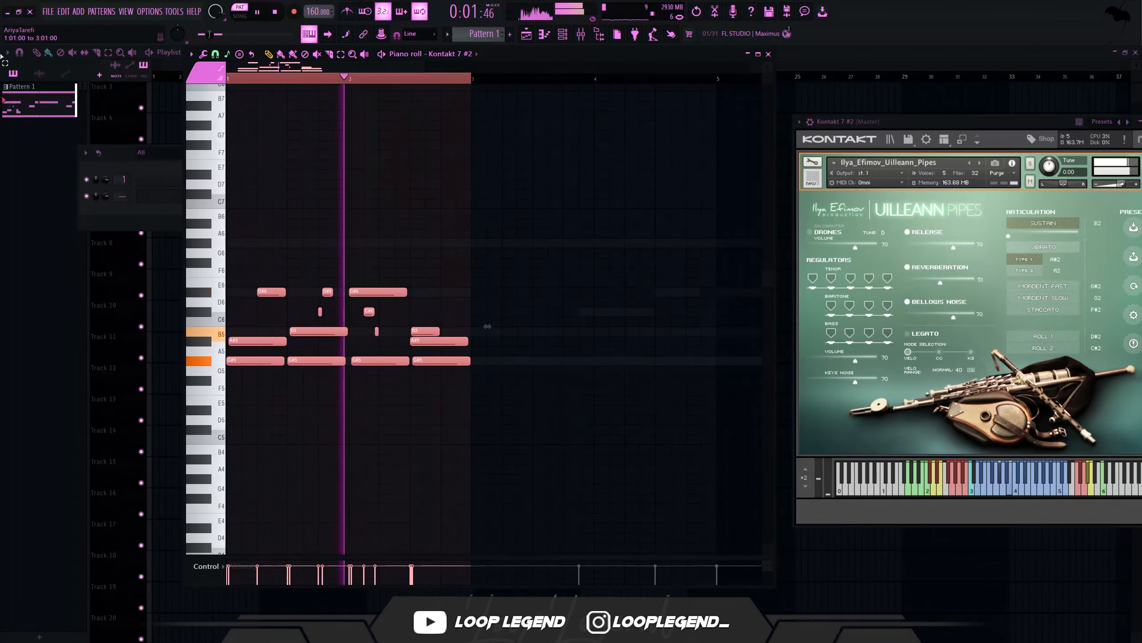
pyautogui.hotkey('ctrl', 'b')
pyautogui.scroll(-1, 629, 359)
pyautogui.press('space')
pyautogui.hotkey('ctrl', 'd')
pyautogui.moveTo(352, 82); pyautogui.dragTo(227, 80)
pyautogui.scroll(3, 227, 90)
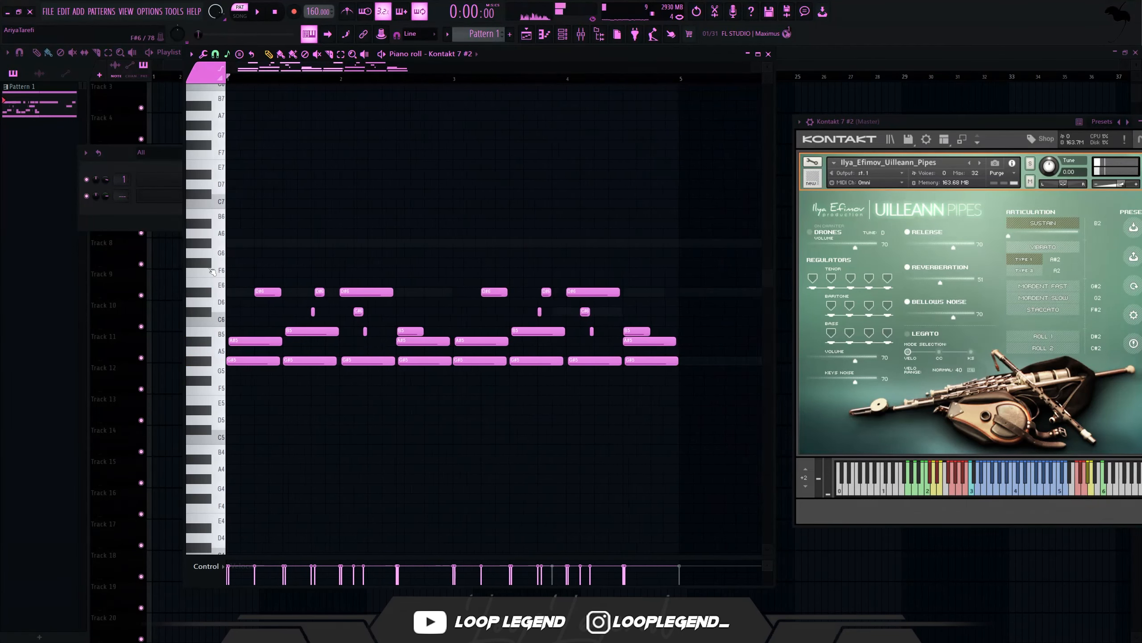
# - Audition higher keys and add a short G#6 note at the very start of bar 1
pyautogui.click(219, 184)
pyautogui.scroll(3, 222, 211)
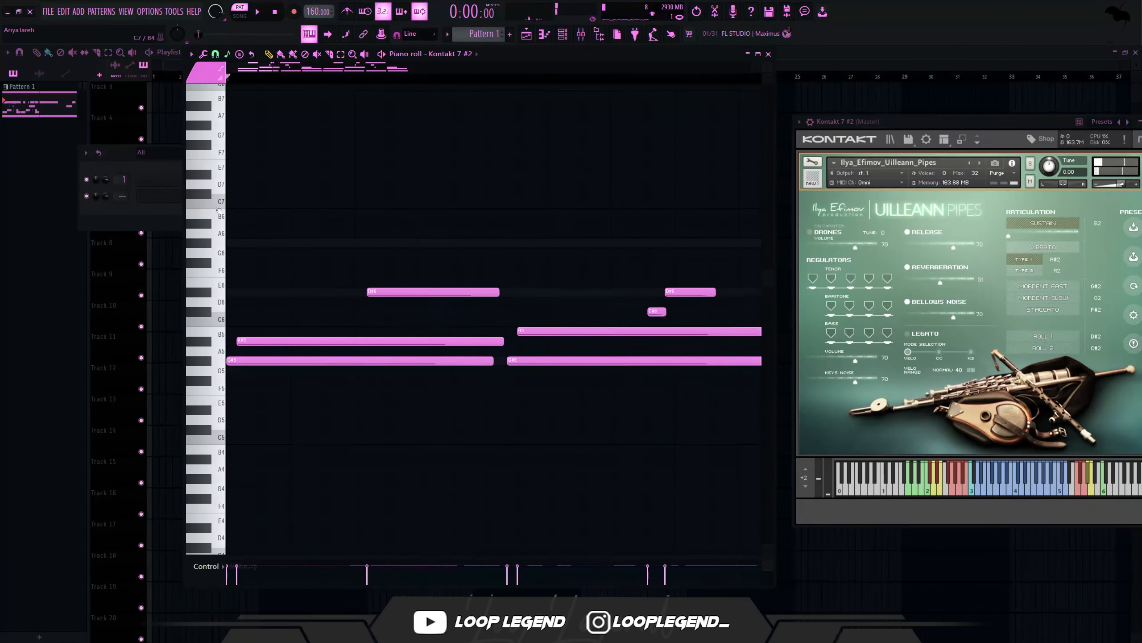
pyautogui.click(220, 151)
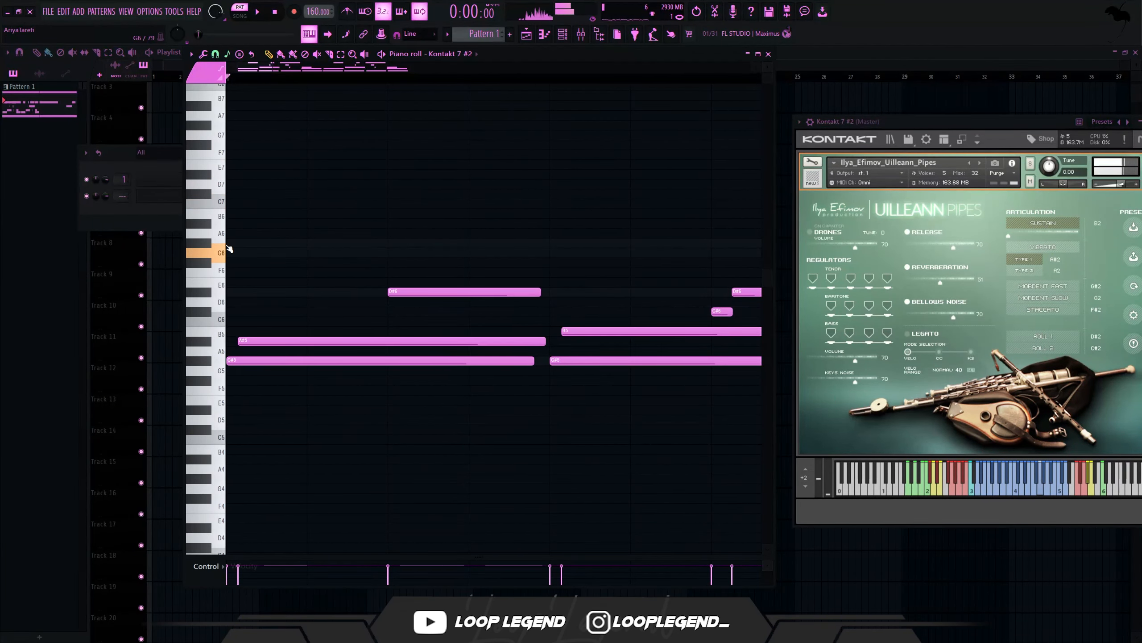
pyautogui.press('space')
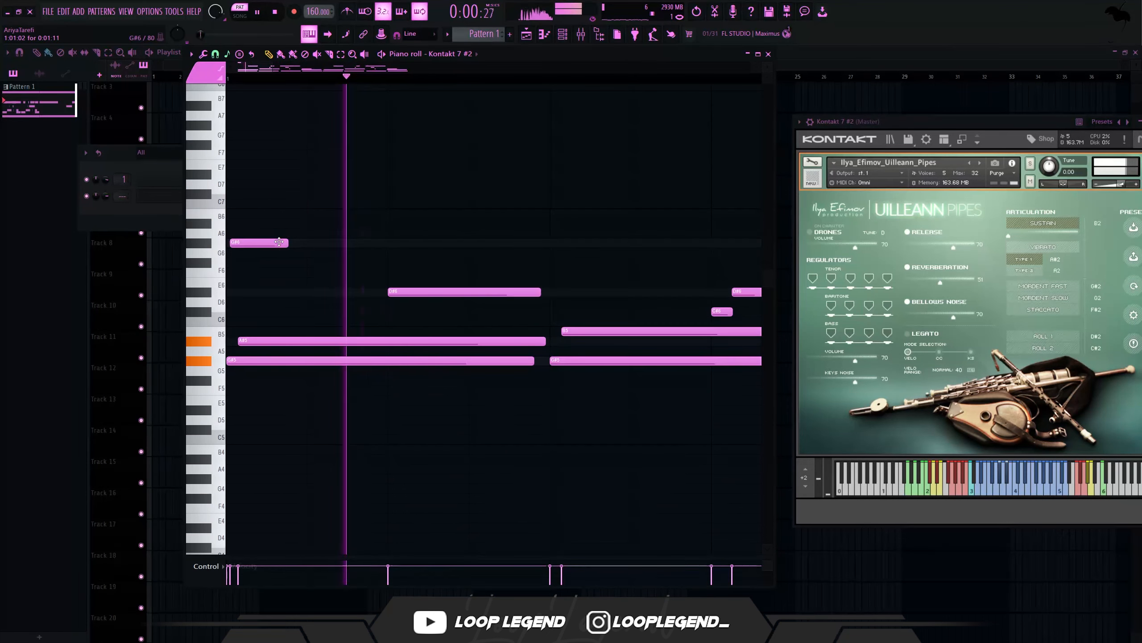
pyautogui.press('space')
pyautogui.press('space')
pyautogui.click(476, 243)
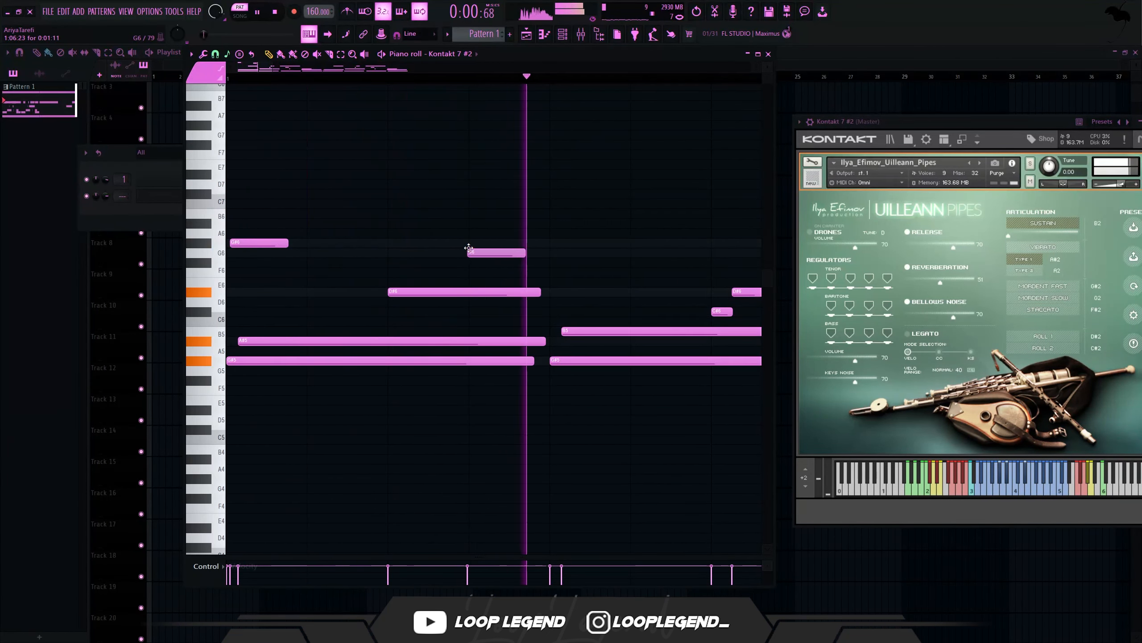
pyautogui.press('space')
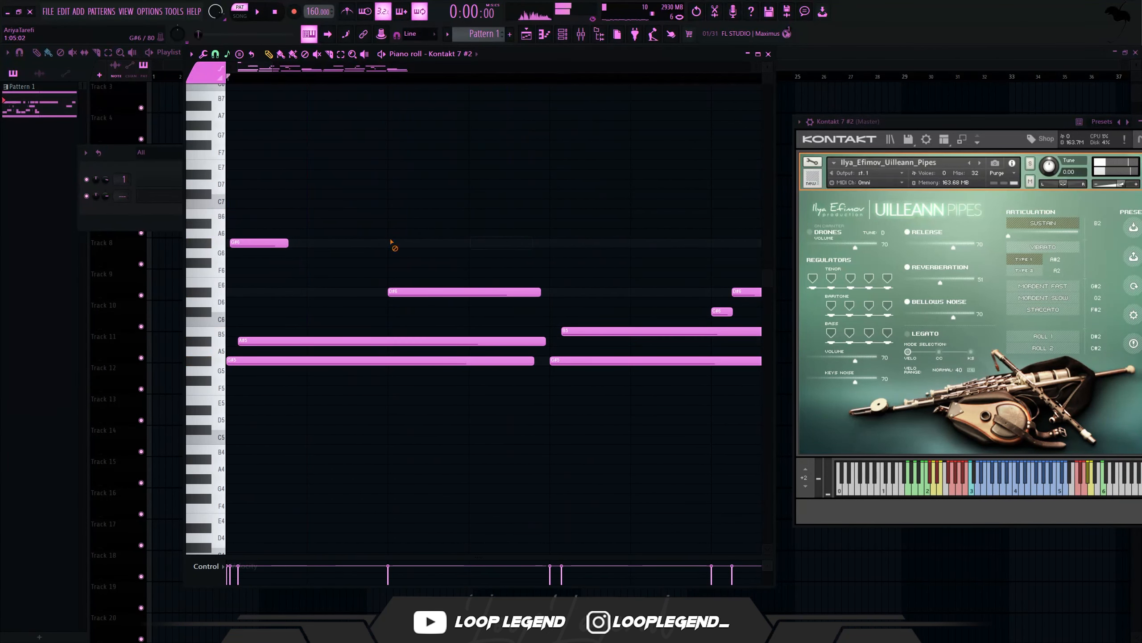
pyautogui.click(311, 225)
pyautogui.press('space')
pyautogui.press('space')
pyautogui.rightClick(313, 224)
pyautogui.press('space')
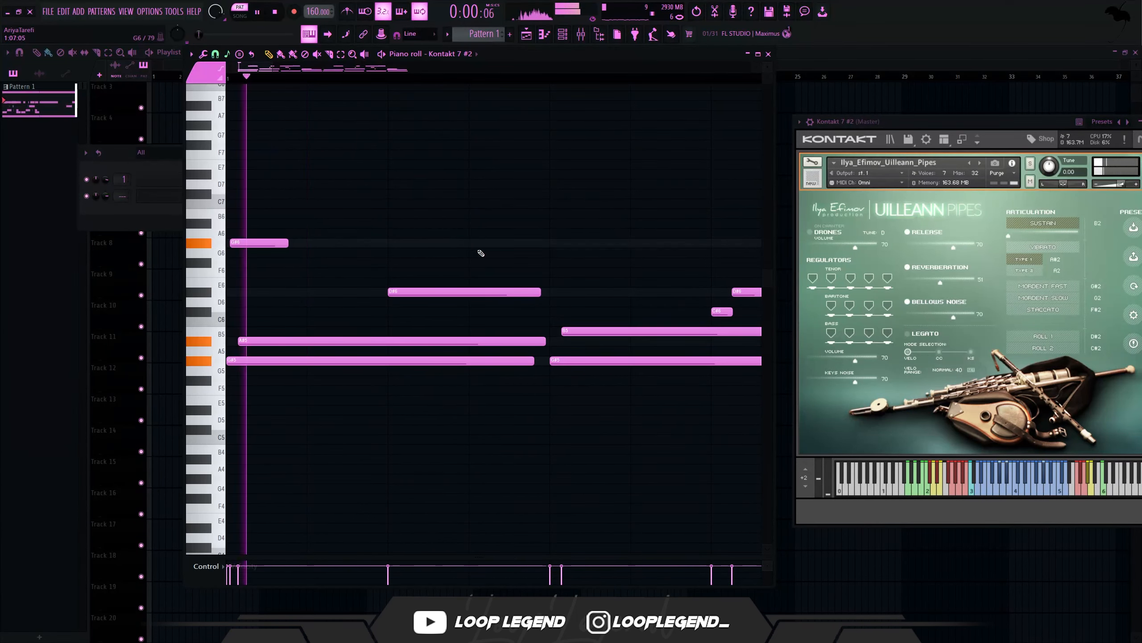
# - Add a very short F#6 note just before beat 4 of bar 1
pyautogui.click(721, 251)
pyautogui.press('space')
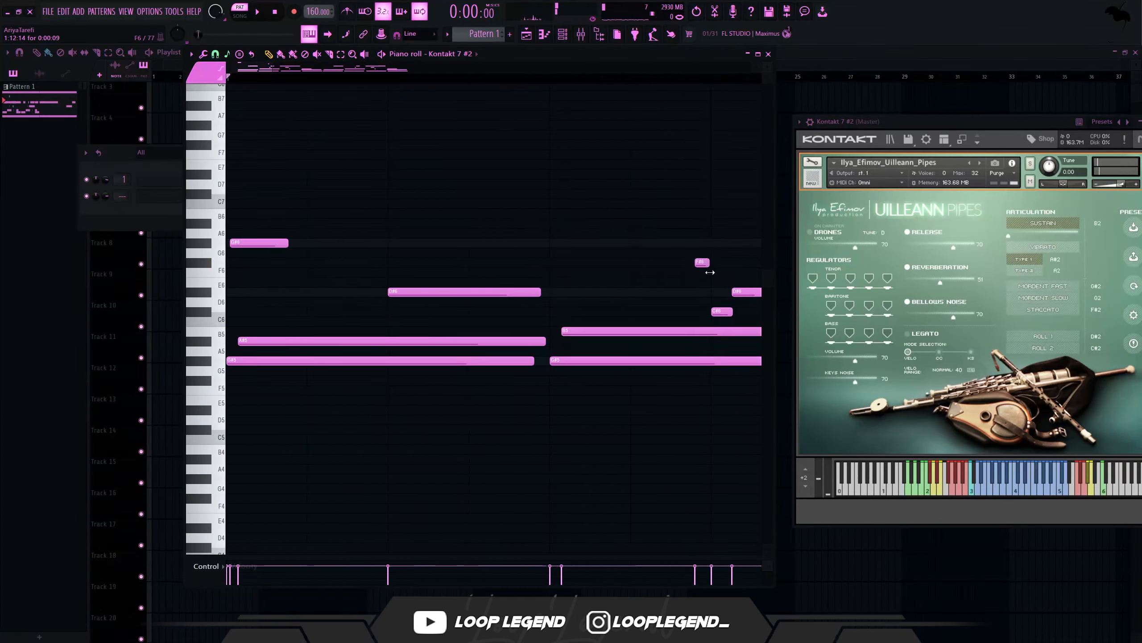
pyautogui.moveTo(706, 260); pyautogui.dragTo(706, 260)
pyautogui.scroll(2, 716, 240)
pyautogui.scroll(-3, 715, 245)
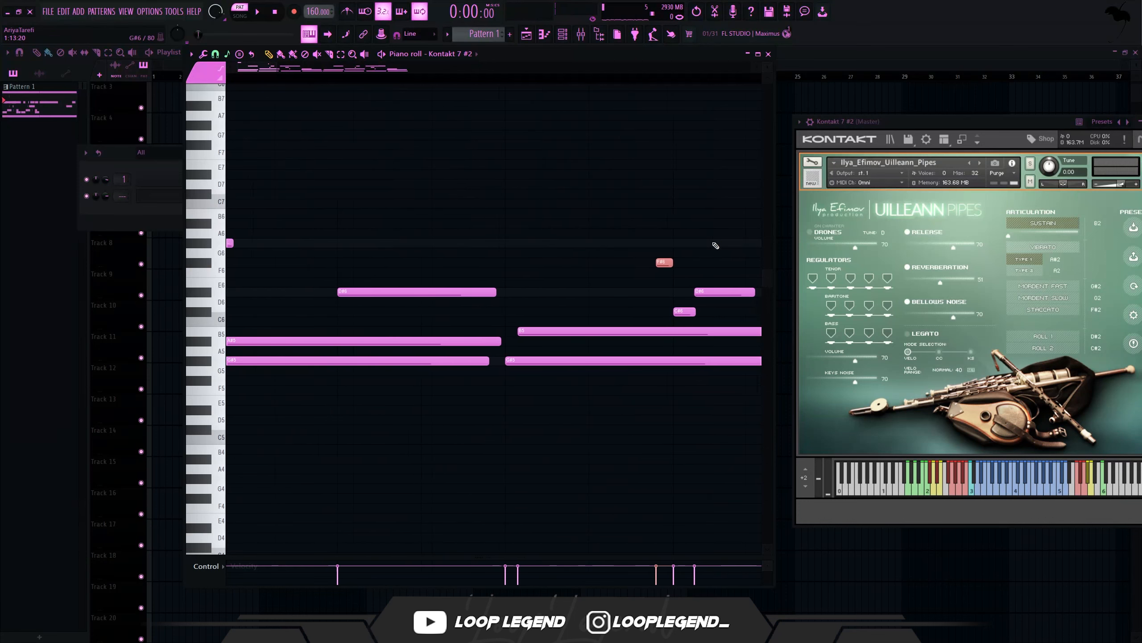
# - Duplicate the G#6 and F#6 notes and keep only a G#6 copy on beat 4 of bar 1
pyautogui.moveTo(625, 170); pyautogui.dragTo(226, 286)
pyautogui.moveTo(701, 199); pyautogui.dragTo(230, 265)
pyautogui.scroll(-3, 232, 243)
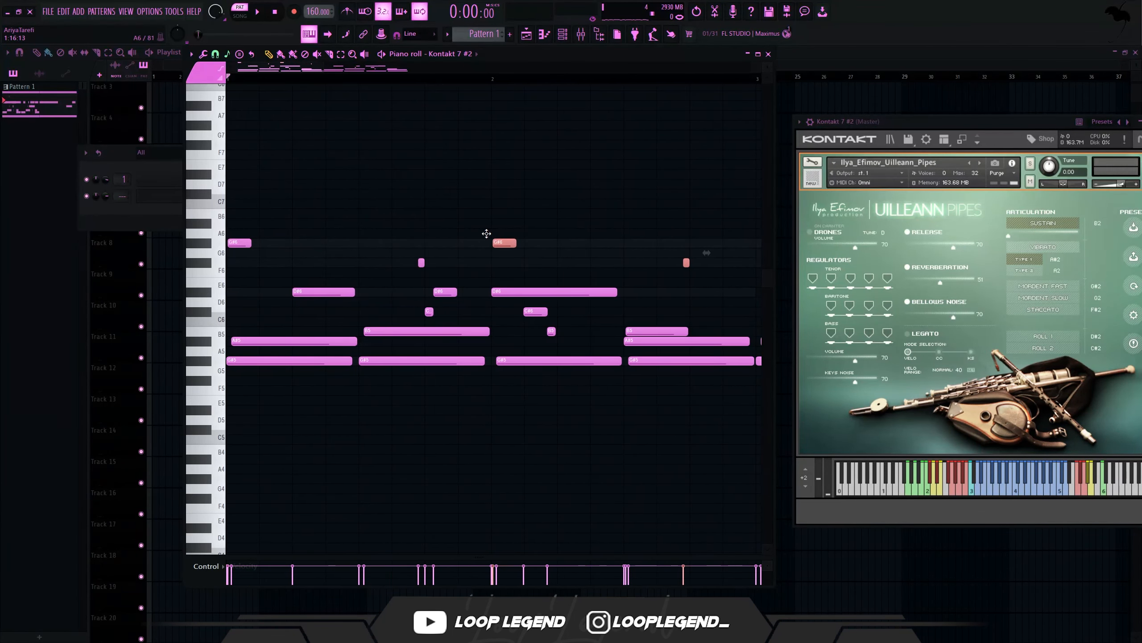
pyautogui.moveTo(487, 233); pyautogui.dragTo(432, 241)
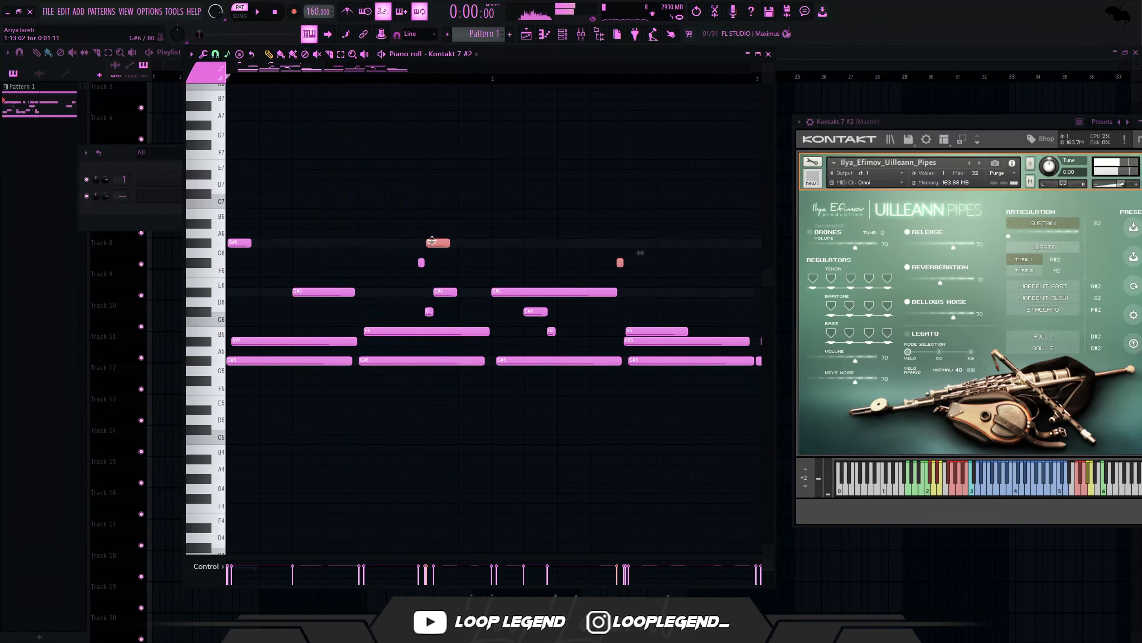
pyautogui.click(465, 242)
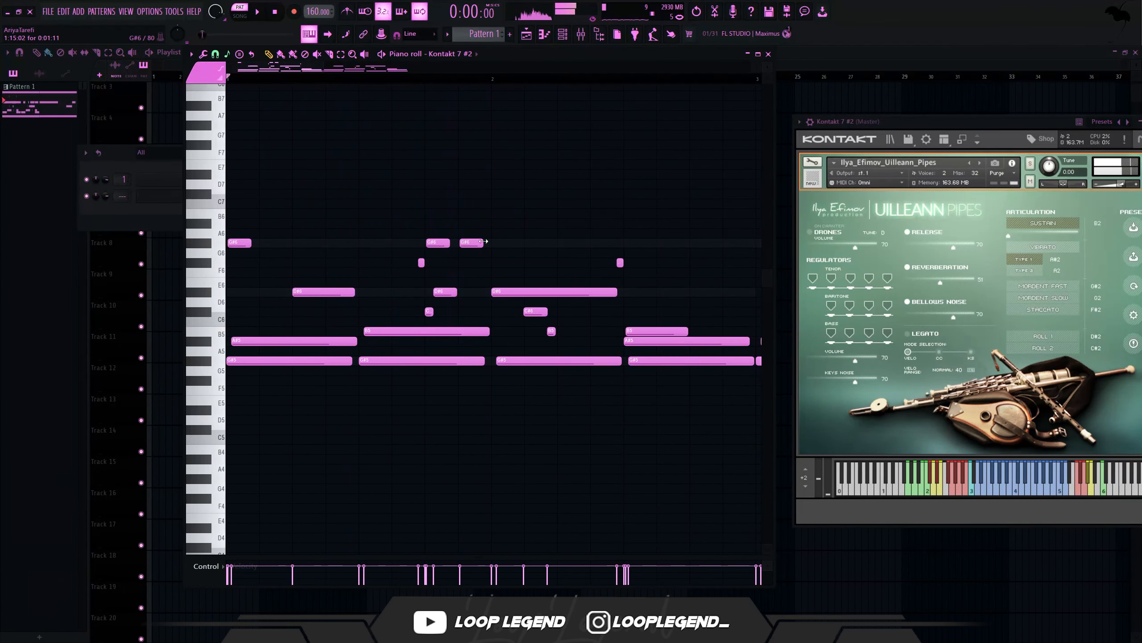
pyautogui.press('space')
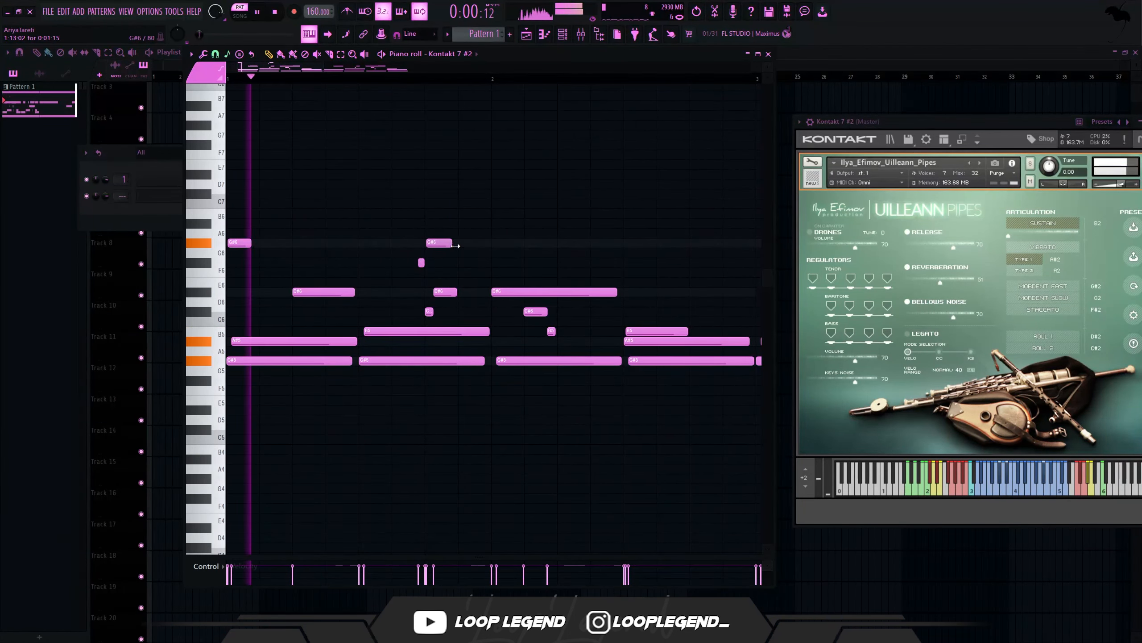
# - Lengthen the beat 4 G#6 to the end of bar 1, copy the upper figure to every bar and extend the phrase to eight bars
pyautogui.moveTo(449, 243); pyautogui.dragTo(503, 242)
pyautogui.scroll(-3, 503, 242)
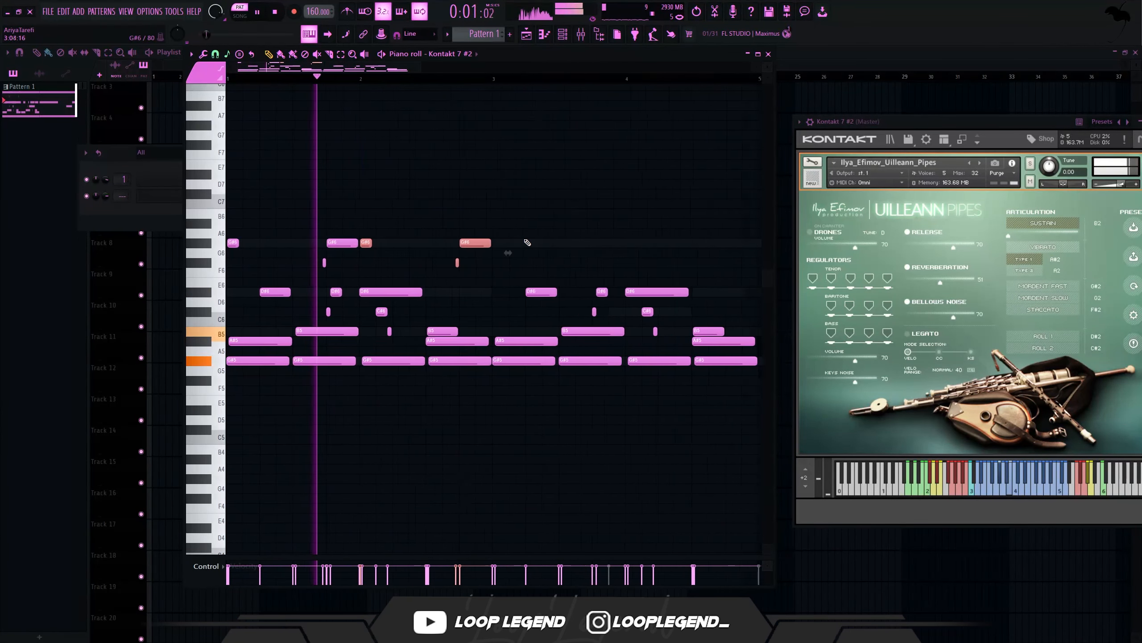
pyautogui.moveTo(529, 189); pyautogui.dragTo(391, 232)
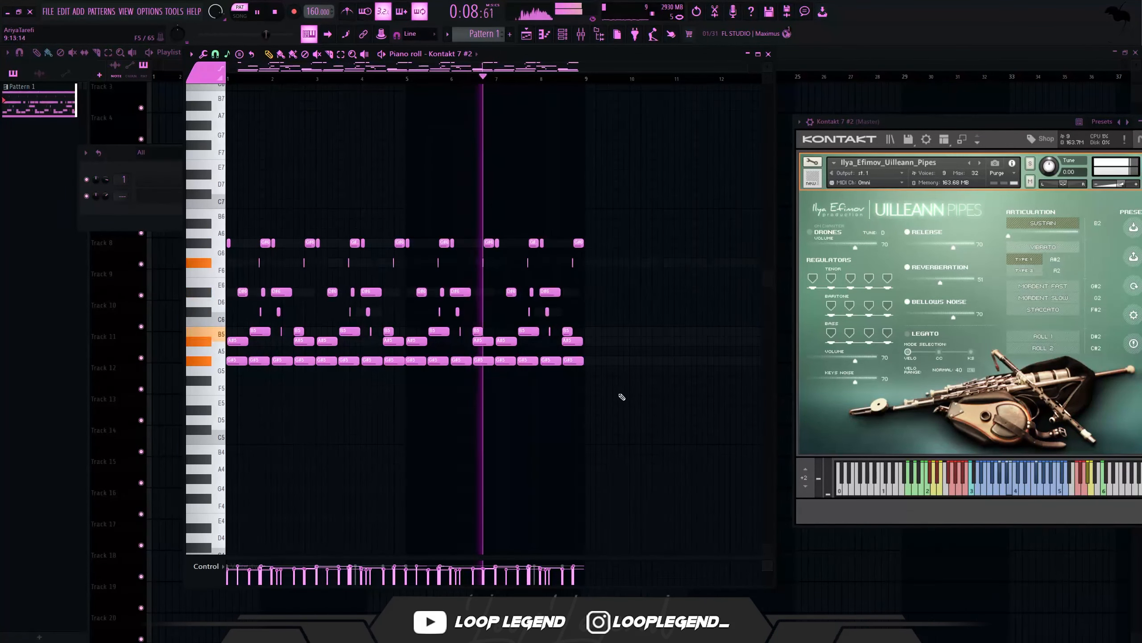
# - Apply the Low Cut + High Cut preset in Fruity parametric EQ 2, raise both cutoffs, and add Abbey Road Saturator Stereo in slot 6
pyautogui.hotkey('alt', 'y')
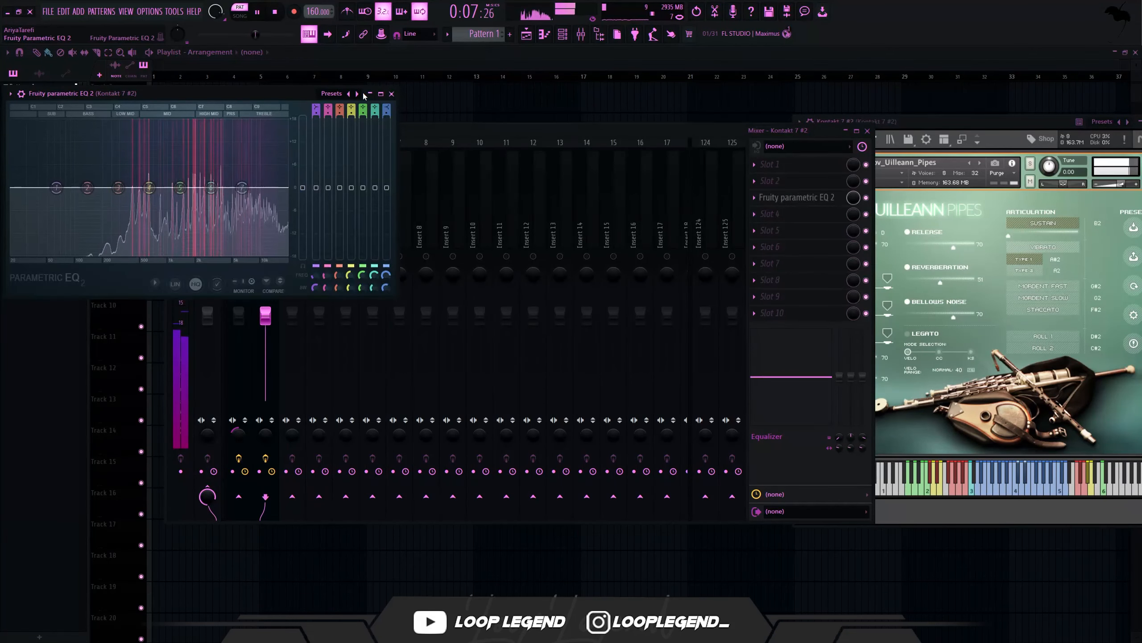
pyautogui.click(358, 94)
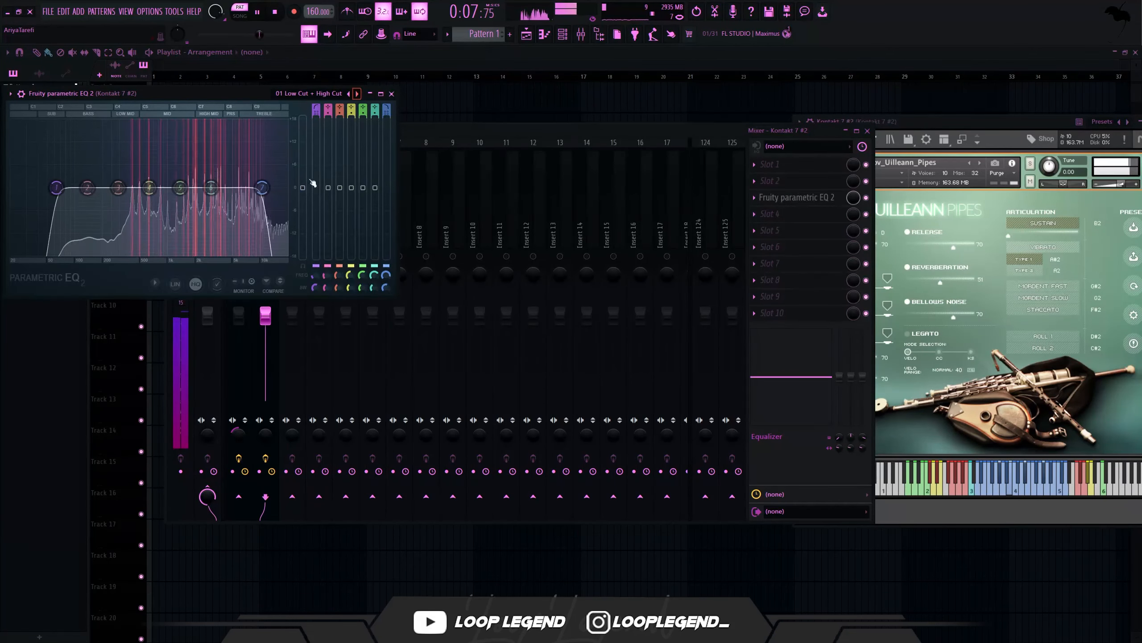
pyautogui.moveTo(243, 187); pyautogui.dragTo(288, 187)
pyautogui.moveTo(56, 187); pyautogui.dragTo(115, 187)
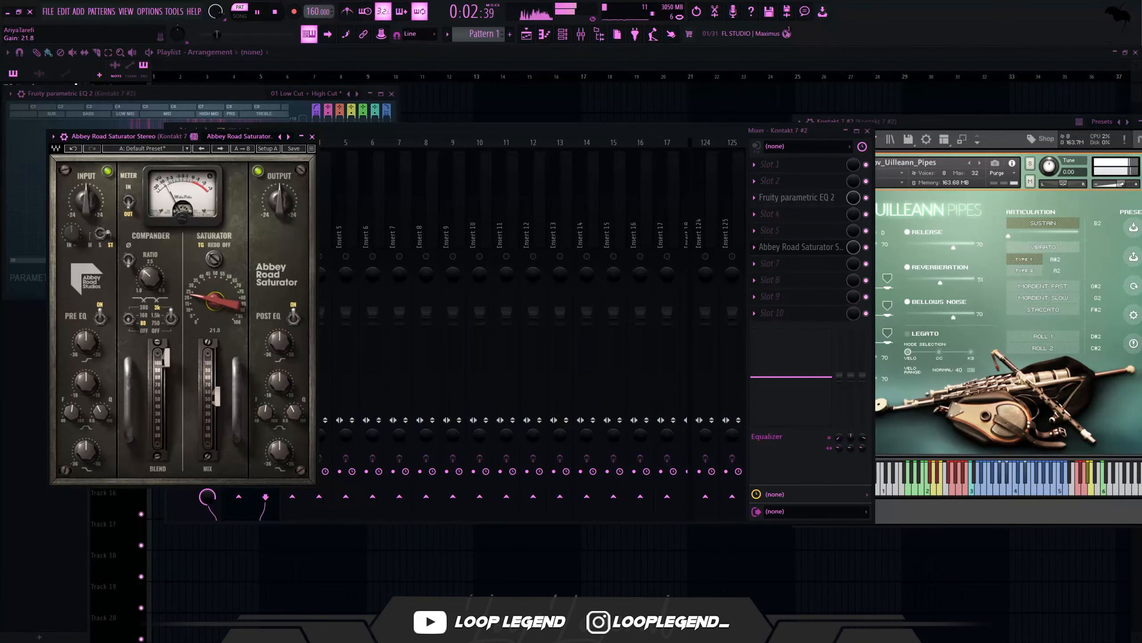
pyautogui.press('Escape')
# - Load ValhallaVintageVerb in slot 8 and set its color to NOW, mix to 38.2 % and predelay to 0.00 ms
pyautogui.click(774, 313)
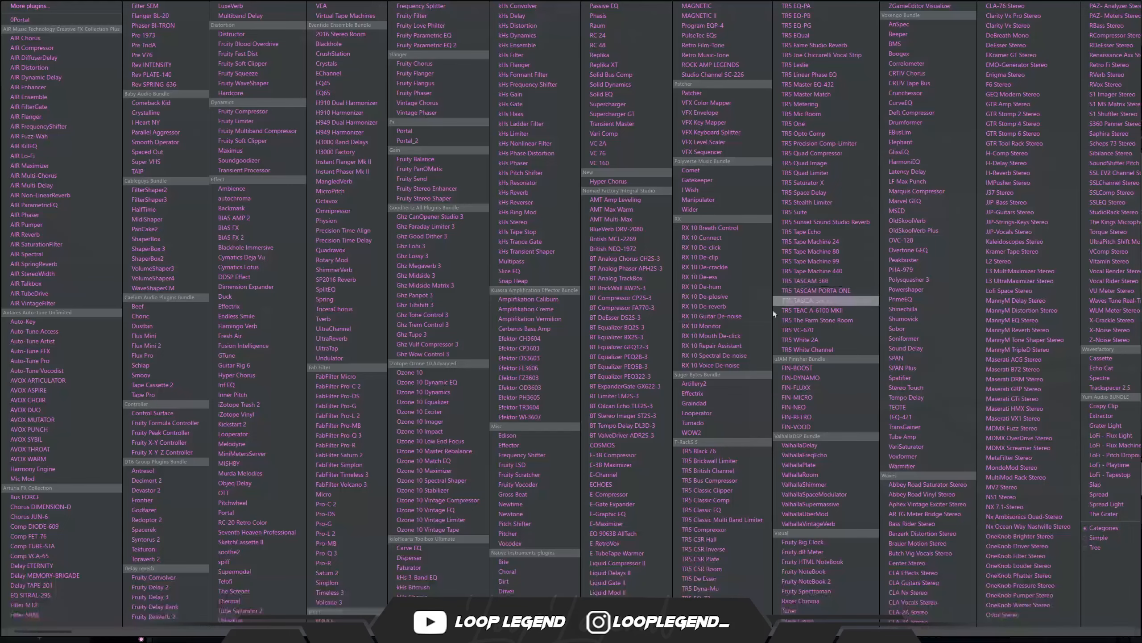
pyautogui.click(824, 525)
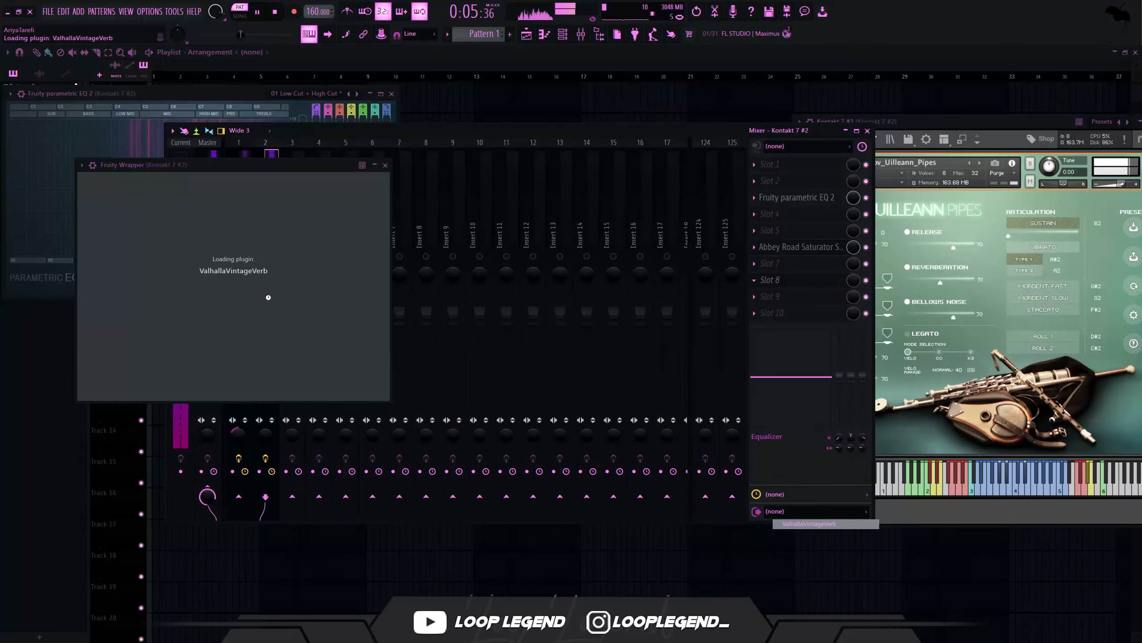
pyautogui.click(335, 368)
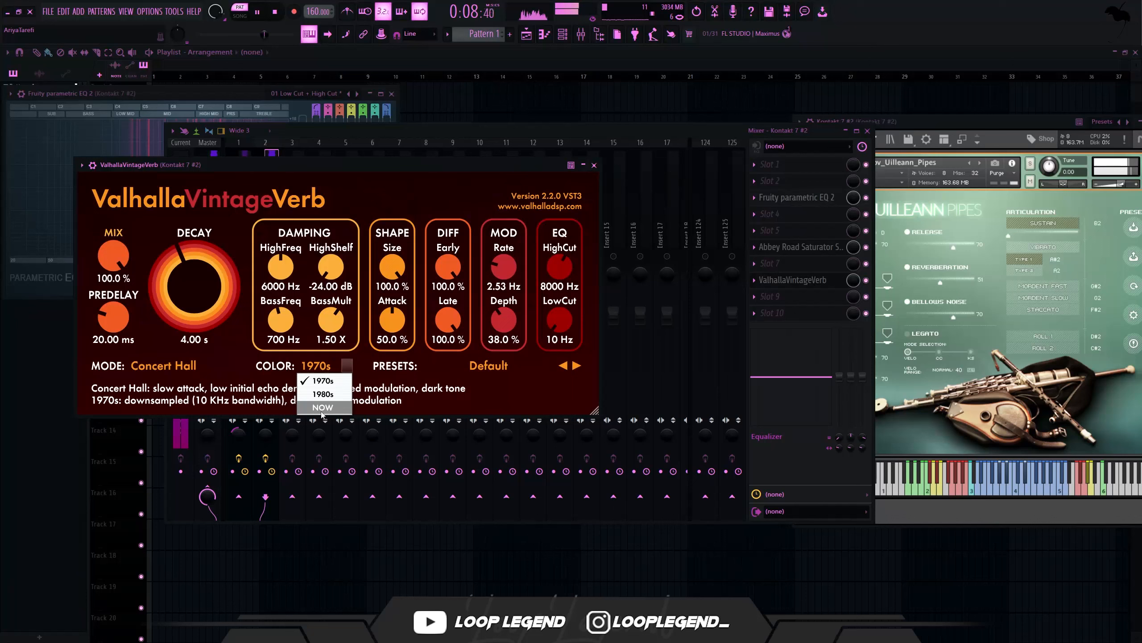
pyautogui.click(323, 408)
pyautogui.moveTo(124, 343); pyautogui.dragTo(124, 361)
pyautogui.moveTo(118, 313); pyautogui.dragTo(118, 356)
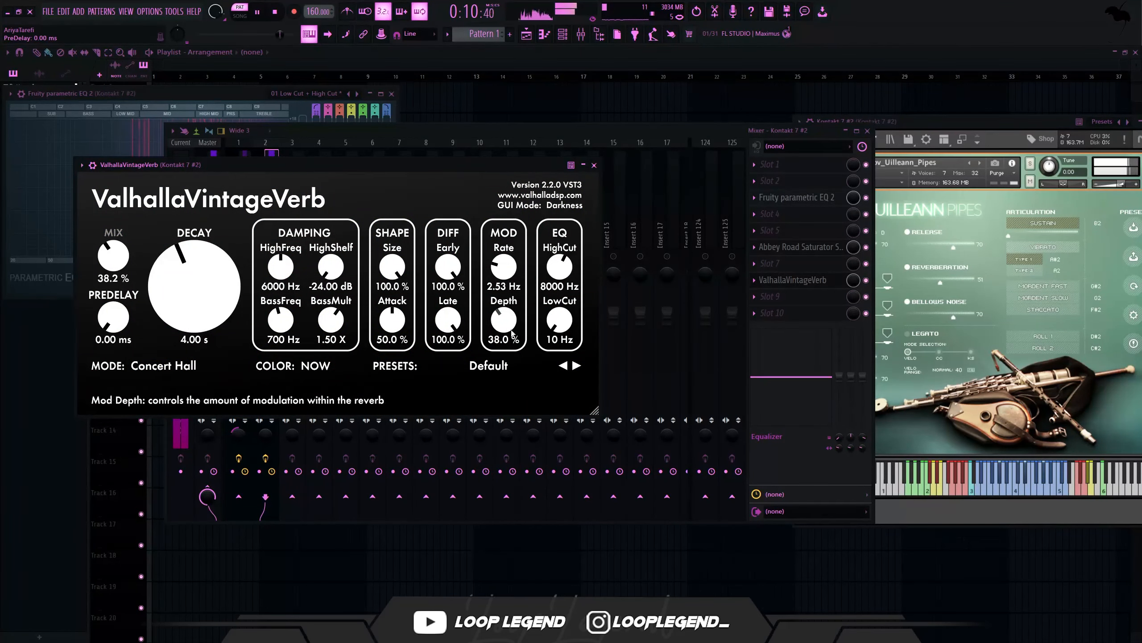
# - Raise the reverb's low cut and high cut, and add Fruity Stereo Shaper in slot 7 with the right channel at about 0.9 dB
pyautogui.moveTo(565, 323); pyautogui.dragTo(566, 281)
pyautogui.moveTo(564, 269); pyautogui.dragTo(564, 214)
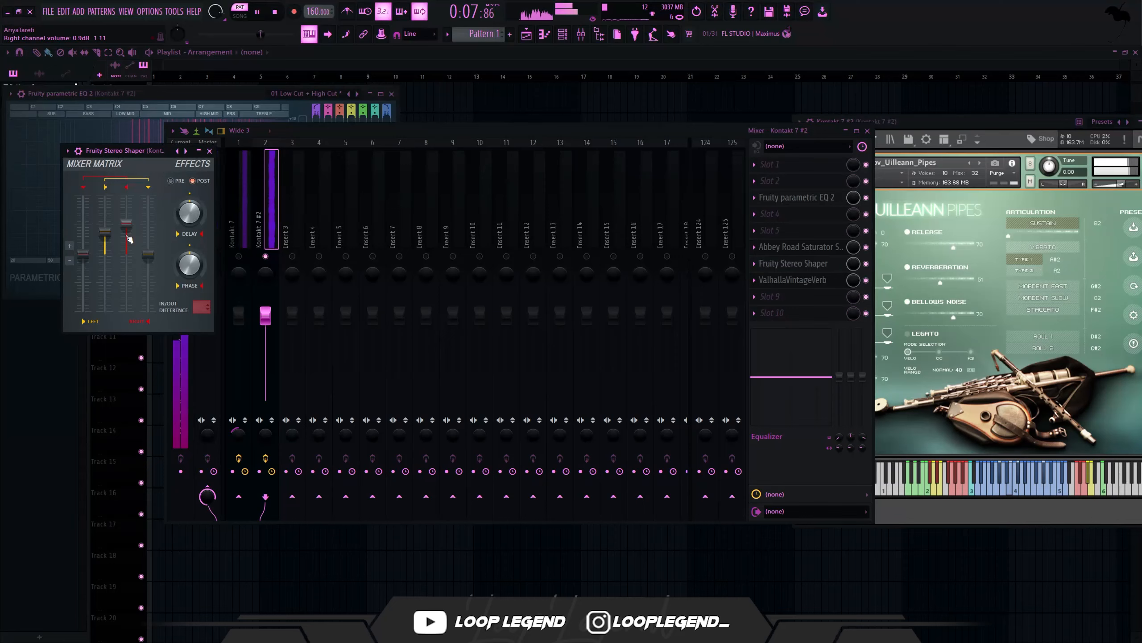
pyautogui.press('Escape')
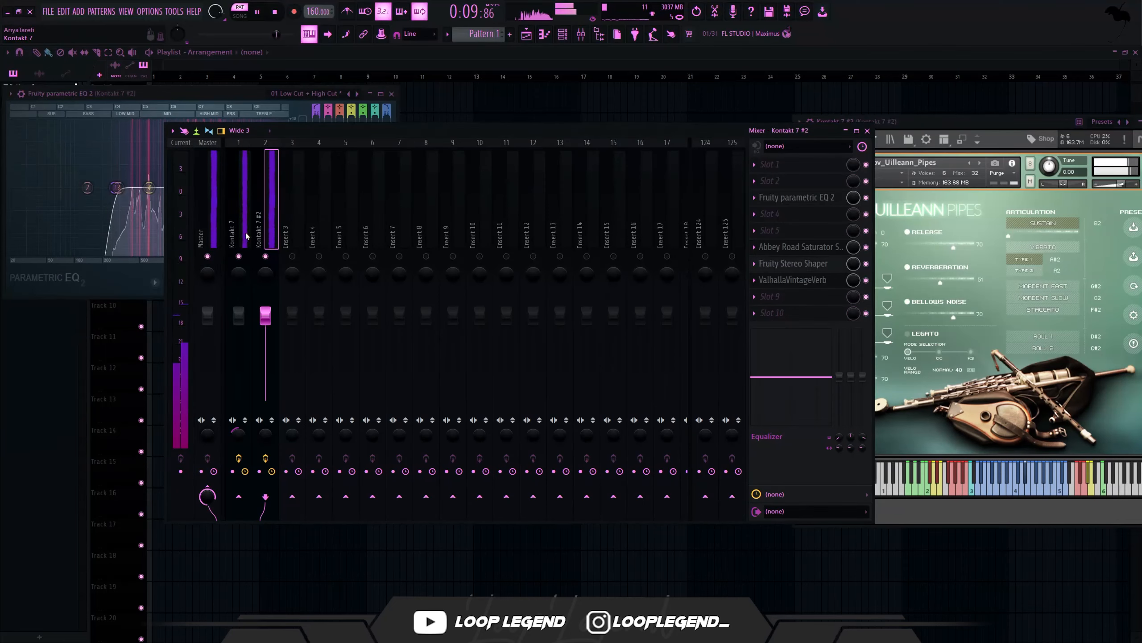
# - Add Fruity Stereo Shaper in slot 7 of the Kontakt 7 mixer track and raise the track's volume to about 0.5 dB
pyautogui.click(770, 214)
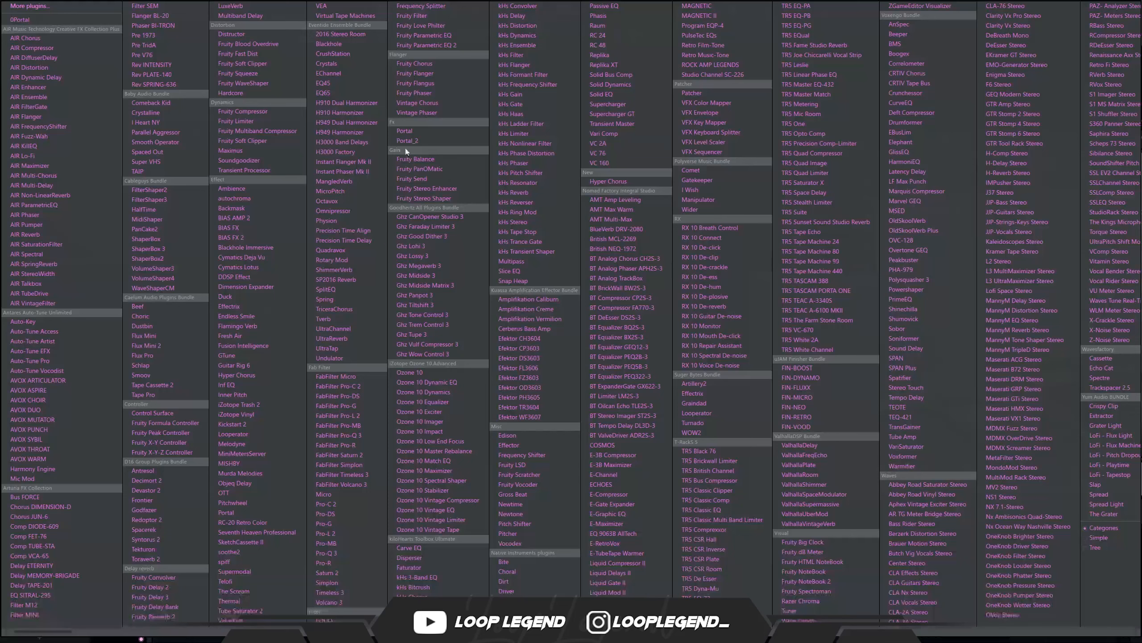
pyautogui.click(444, 201)
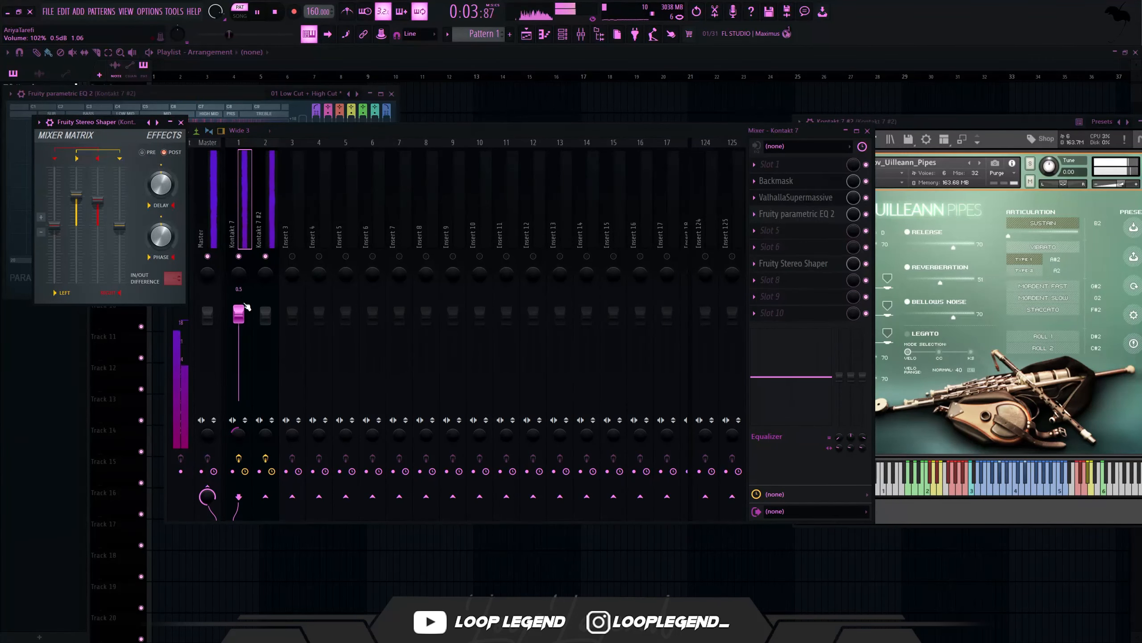
pyautogui.click(264, 225)
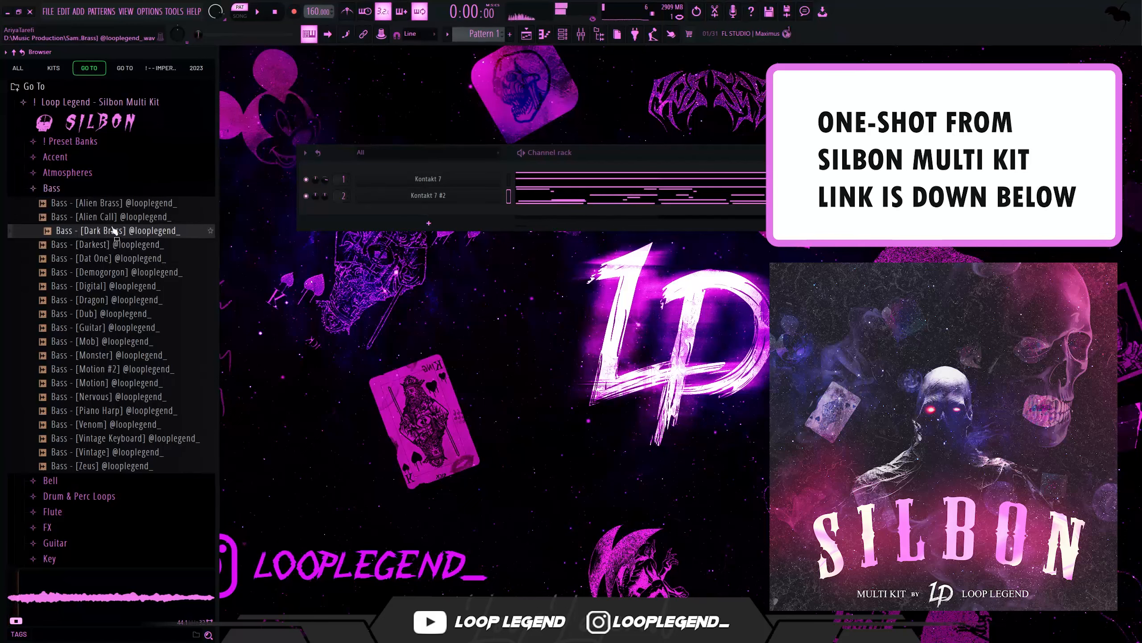
# - Add the Bass - [Alien Call] one-shot from the Silbon Multi Kit as a new channel
pyautogui.click(115, 221)
pyautogui.moveTo(371, 218); pyautogui.dragTo(375, 216)
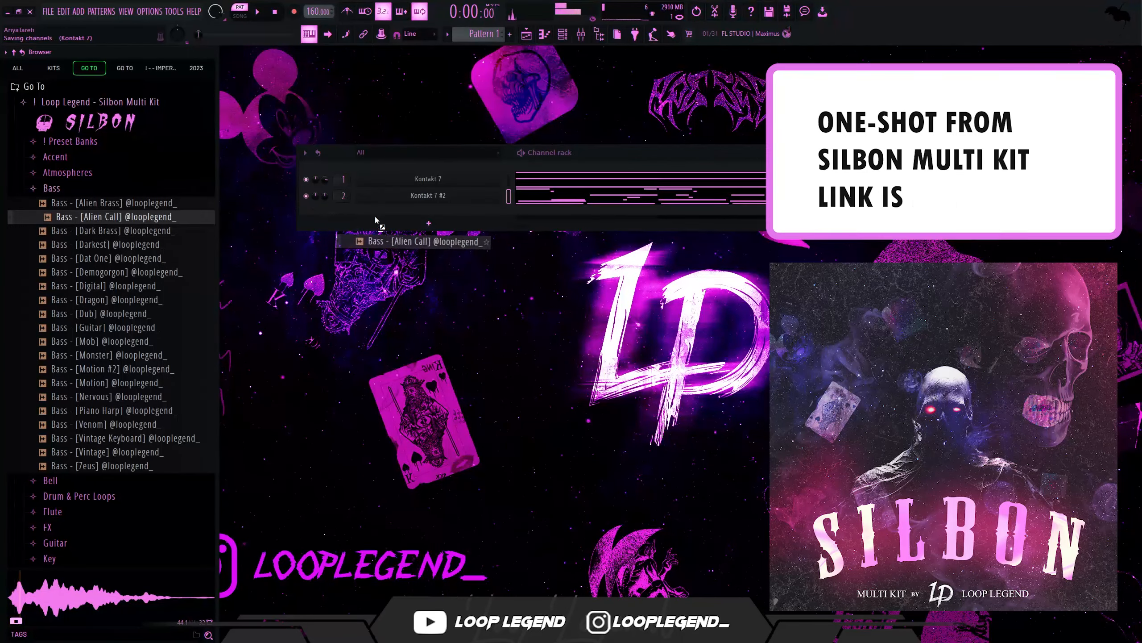
pyautogui.click(382, 213)
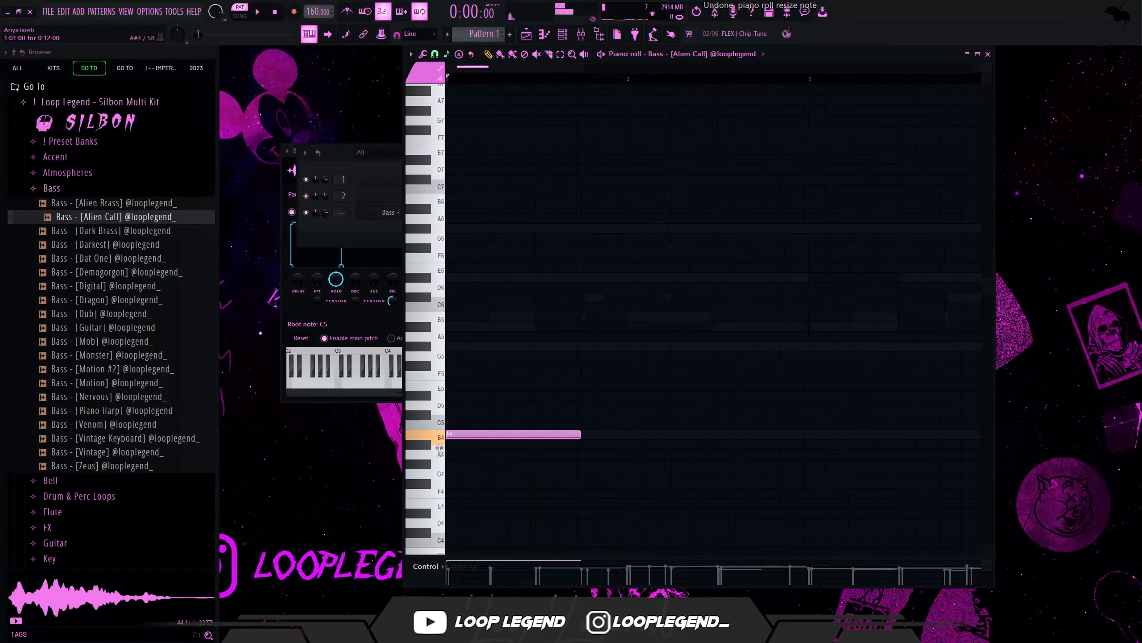
# - Place two three-beat G4 bass notes, one at the start of bar 1 and one on step 3 of bar 2
pyautogui.moveTo(439, 448); pyautogui.dragTo(440, 480)
pyautogui.press('space')
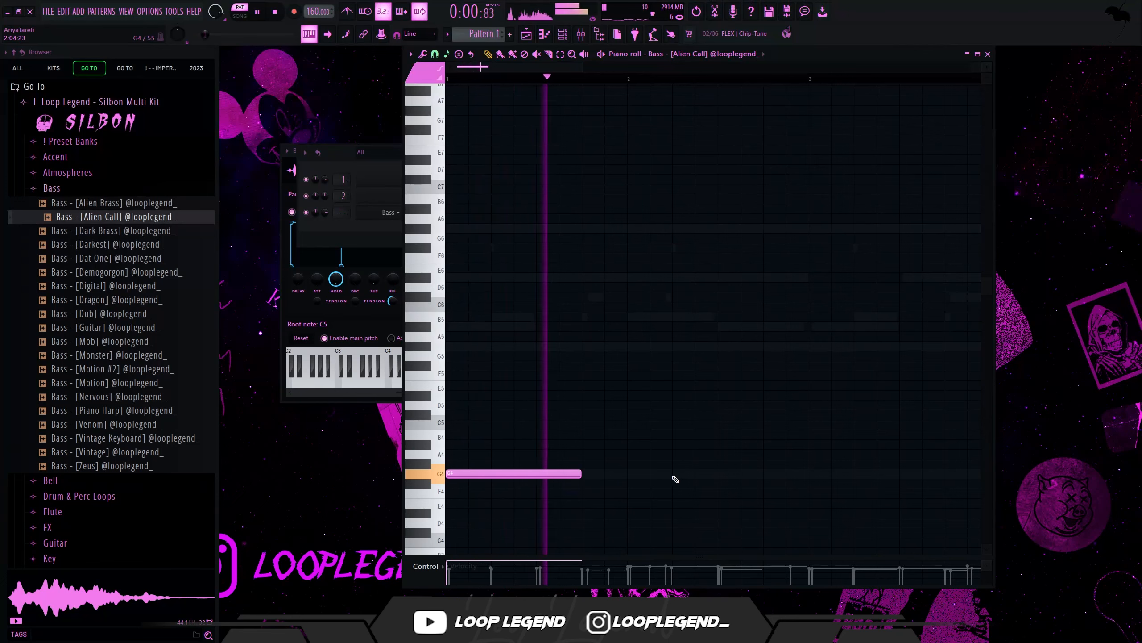
pyautogui.click(681, 474)
pyautogui.moveTo(682, 473); pyautogui.dragTo(656, 473)
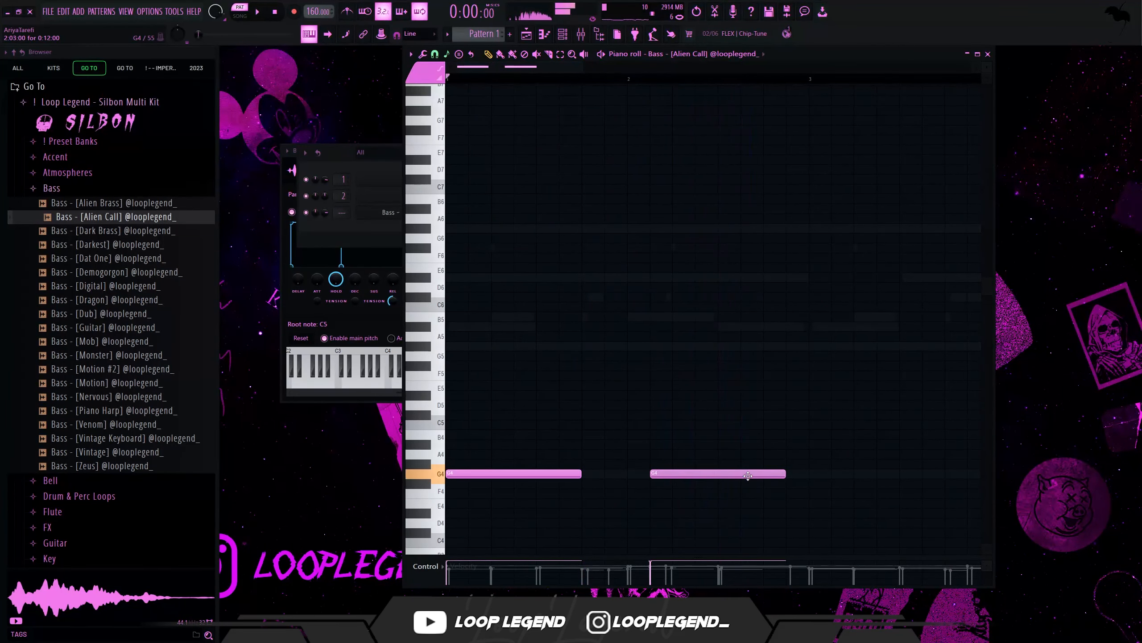
# - Duplicate the two-bar bass phrase until it fills eight bars and play it back
pyautogui.scroll(-2, 611, 80)
pyautogui.moveTo(611, 80); pyautogui.dragTo(447, 79)
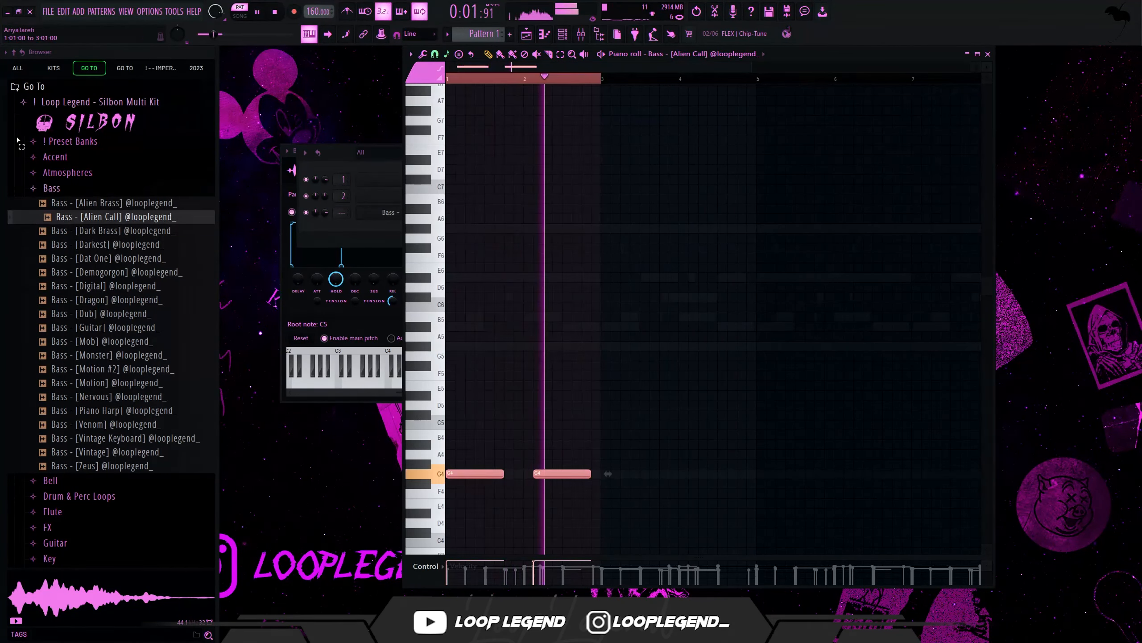
pyautogui.hotkey('ctrl', 'b')
pyautogui.hotkey('ctrl', 'b')
pyautogui.hotkey('ctrl', 'b')
pyautogui.scroll(-3, 625, 206)
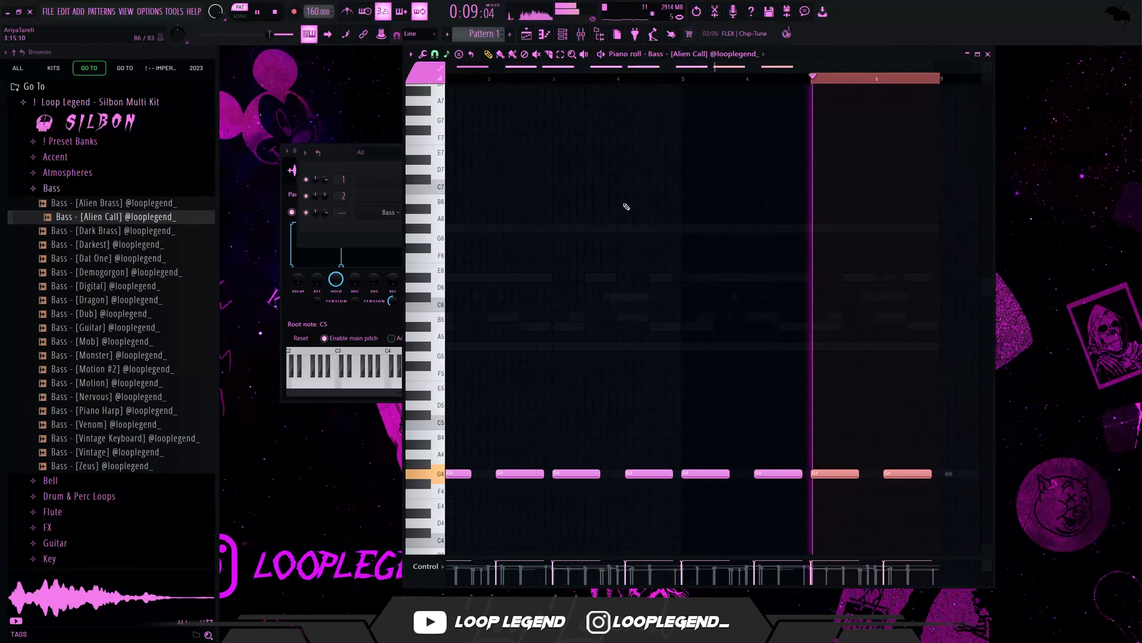
pyautogui.press('space')
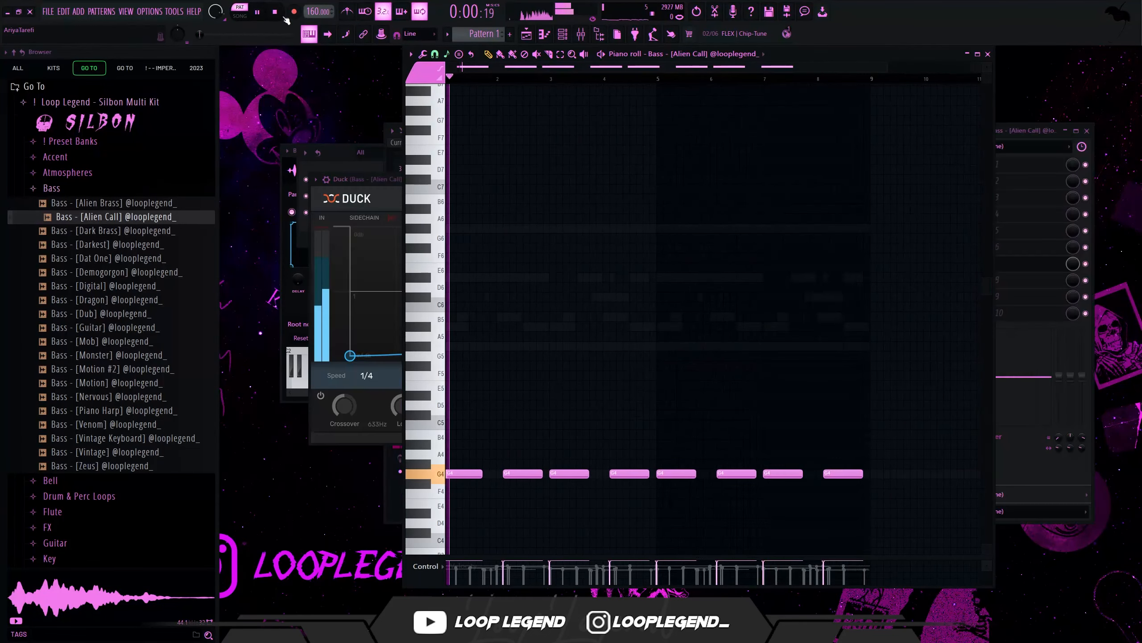
# - In Duck on the bass track, straighten the opening ramp, set the speed to 1 bar and move the upper point much earlier
pyautogui.press('F7')
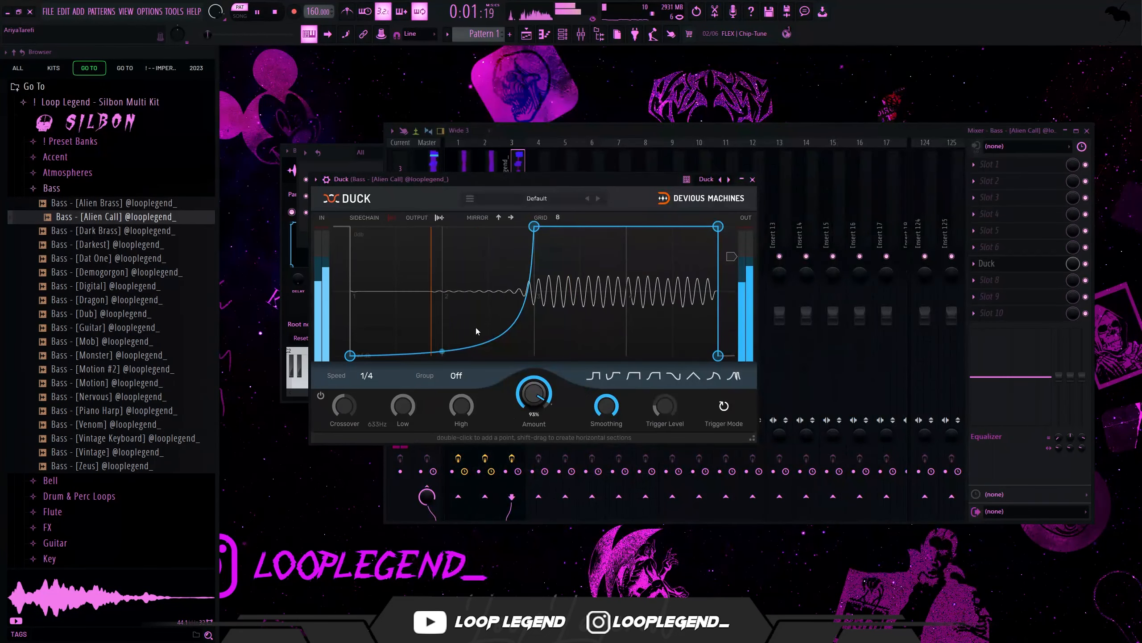
pyautogui.moveTo(441, 349); pyautogui.dragTo(441, 290)
pyautogui.click(366, 376)
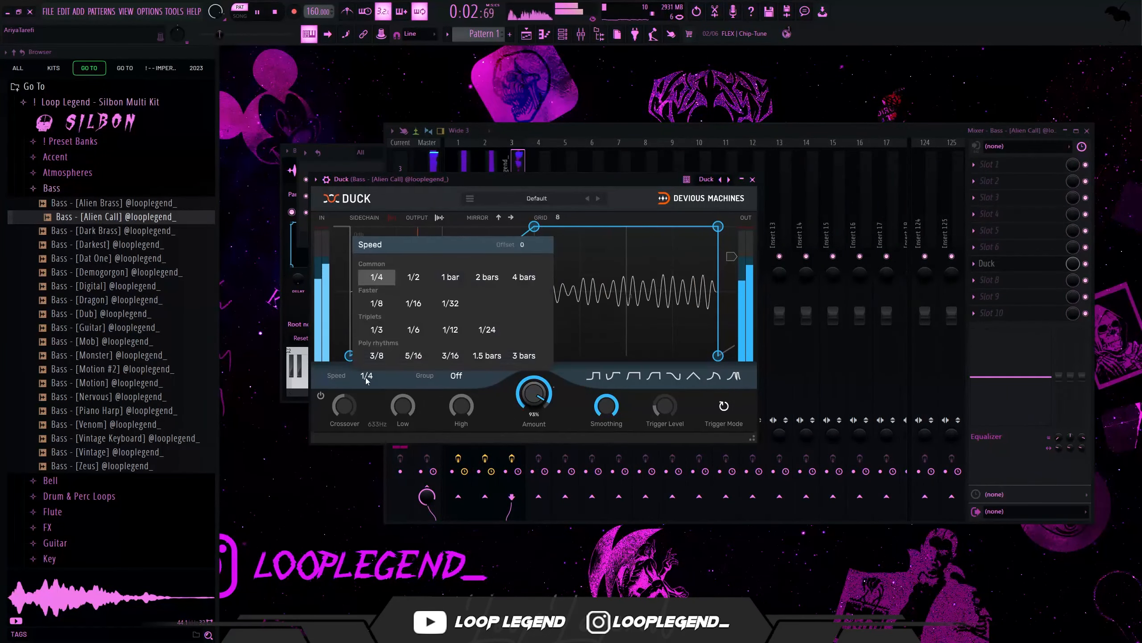
pyautogui.click(451, 278)
pyautogui.moveTo(534, 226); pyautogui.dragTo(395, 225)
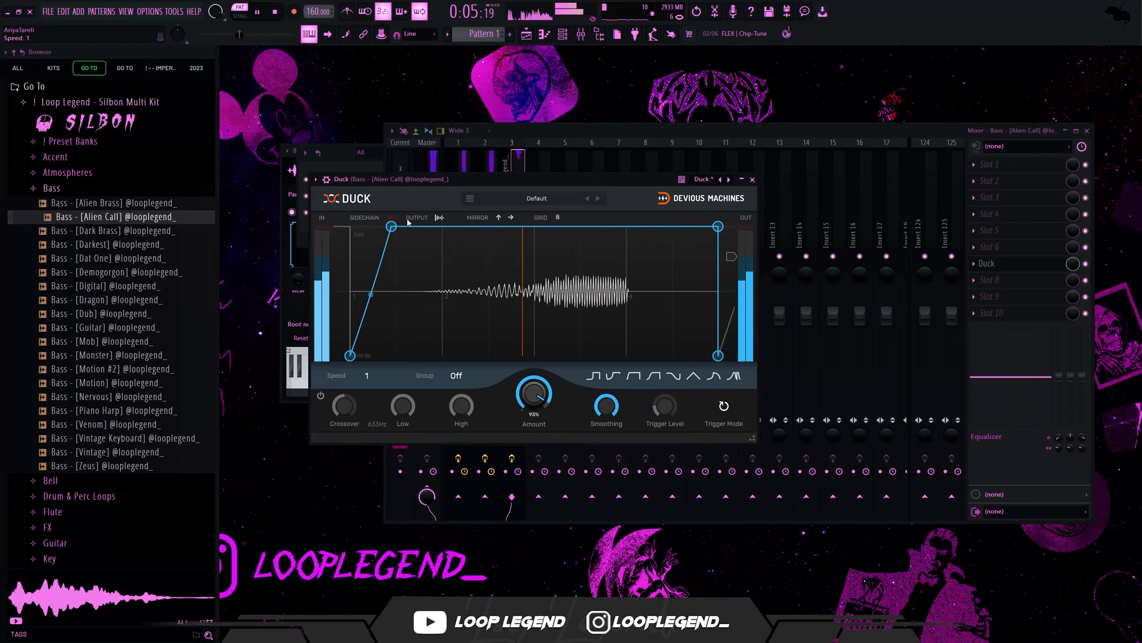
# - Add further envelope points along Duck's upper line between the early peak and the end of the bar
pyautogui.doubleClick(445, 273)
pyautogui.moveTo(445, 273); pyautogui.dragTo(457, 226)
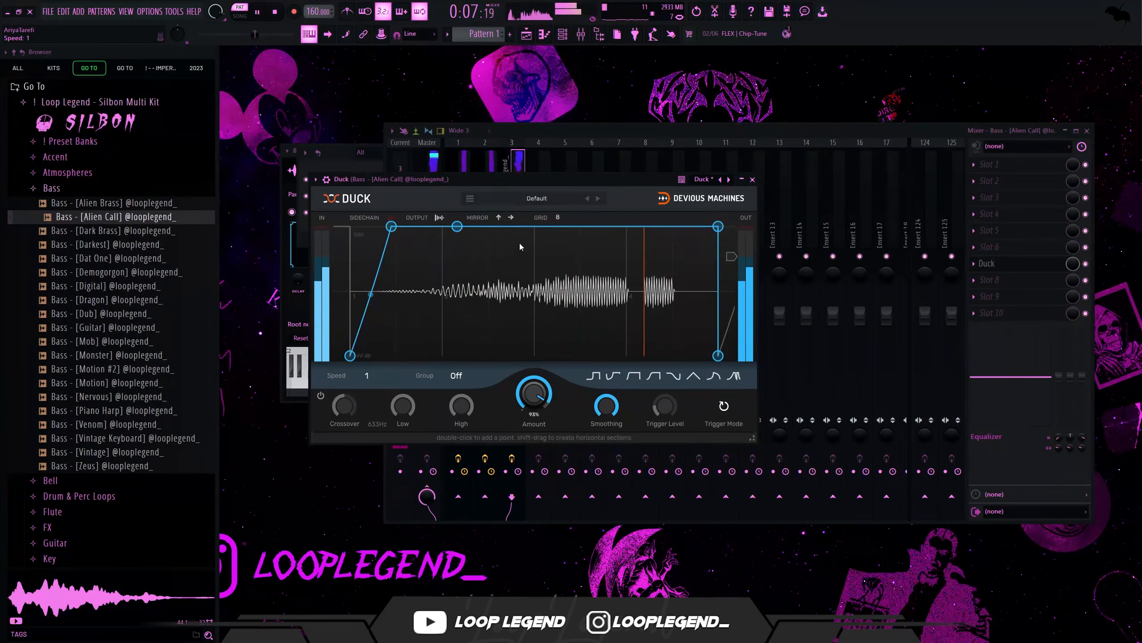
pyautogui.doubleClick(519, 244)
pyautogui.moveTo(519, 243); pyautogui.dragTo(601, 243)
pyautogui.doubleClick(573, 253)
pyautogui.doubleClick(584, 257)
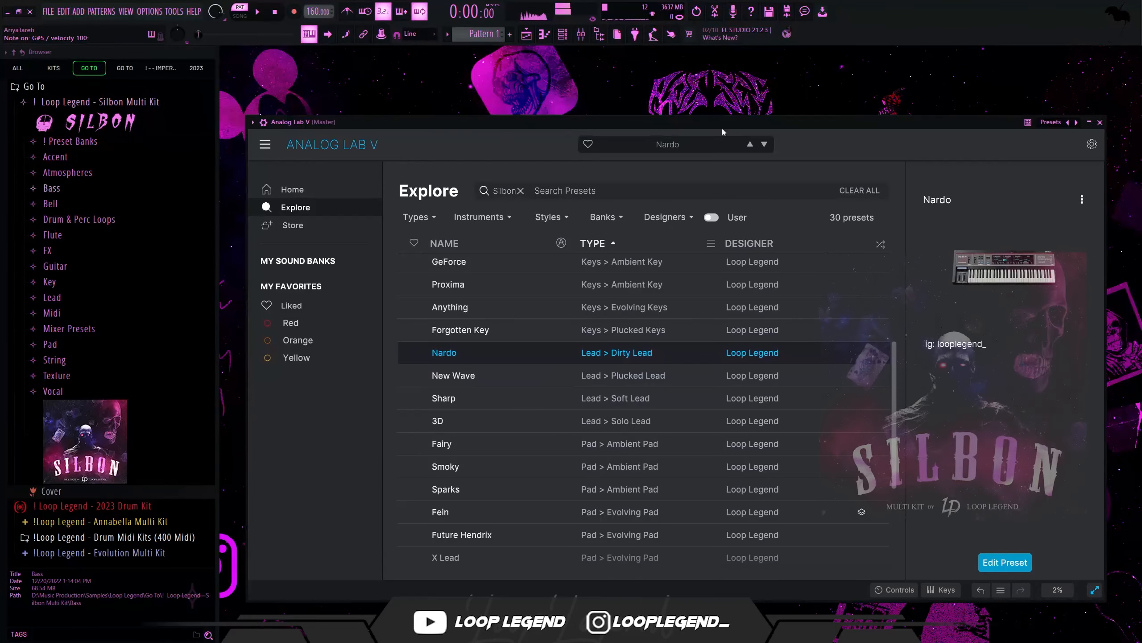
# - Choose the New Wave plucked lead preset in Analog Lab V and close the plugin
pyautogui.click(645, 369)
pyautogui.moveTo(744, 118); pyautogui.dragTo(762, 114)
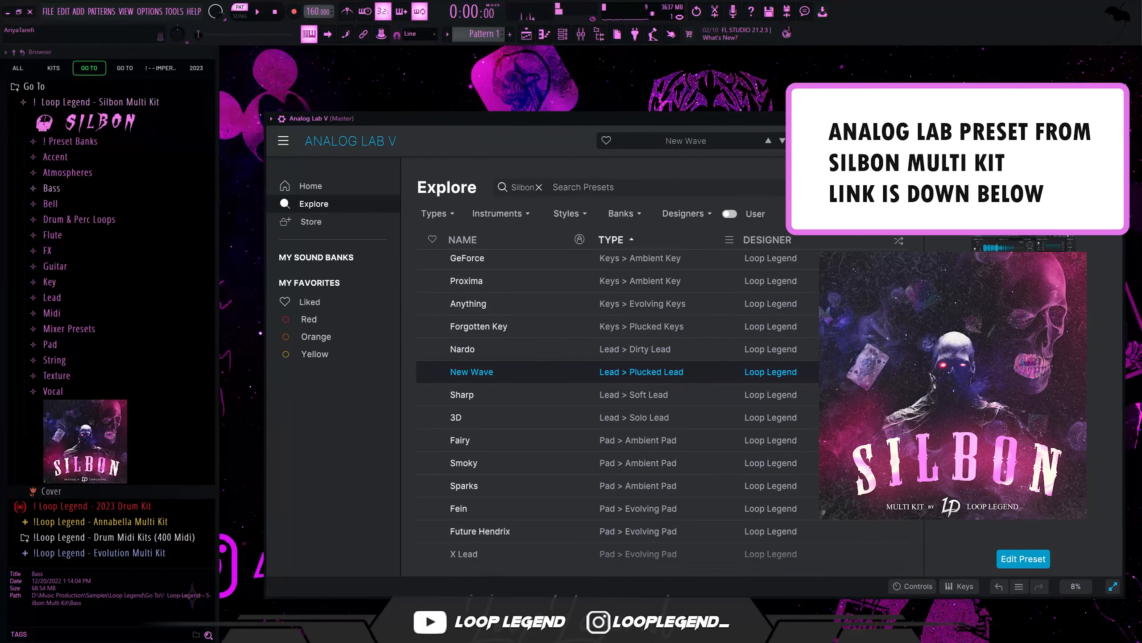
pyautogui.click(1116, 118)
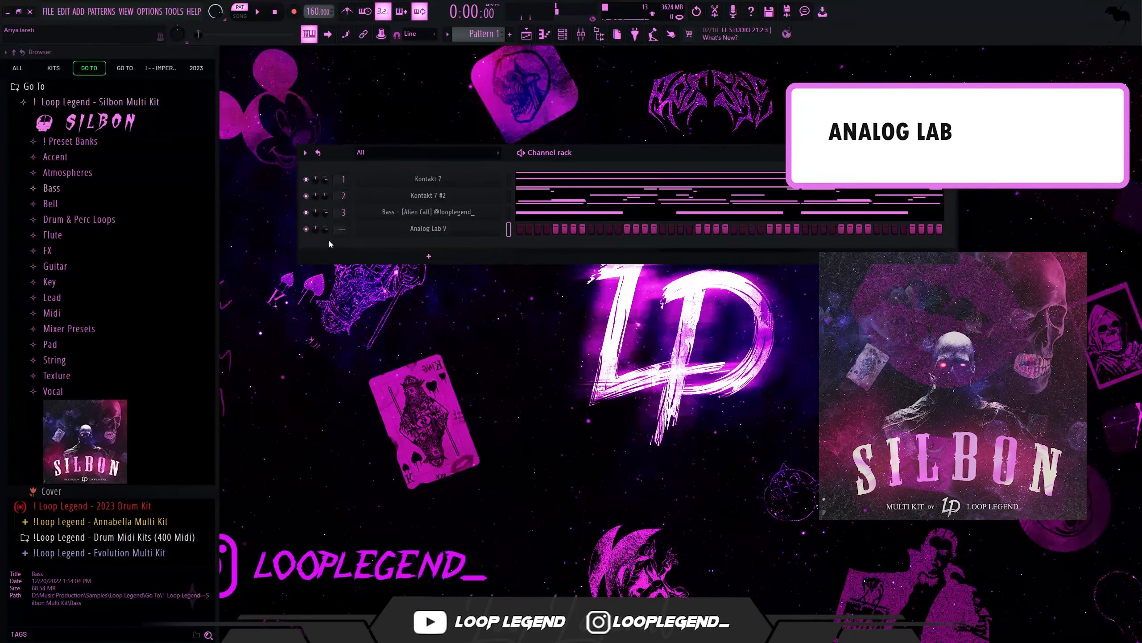
# - Write bar 1 for Analog Lab V with a one-bar G#6, a six-step D#6 on beat 2 and D#7 on beat 4, then duplicate it to bar 2
pyautogui.moveTo(447, 238); pyautogui.dragTo(446, 230)
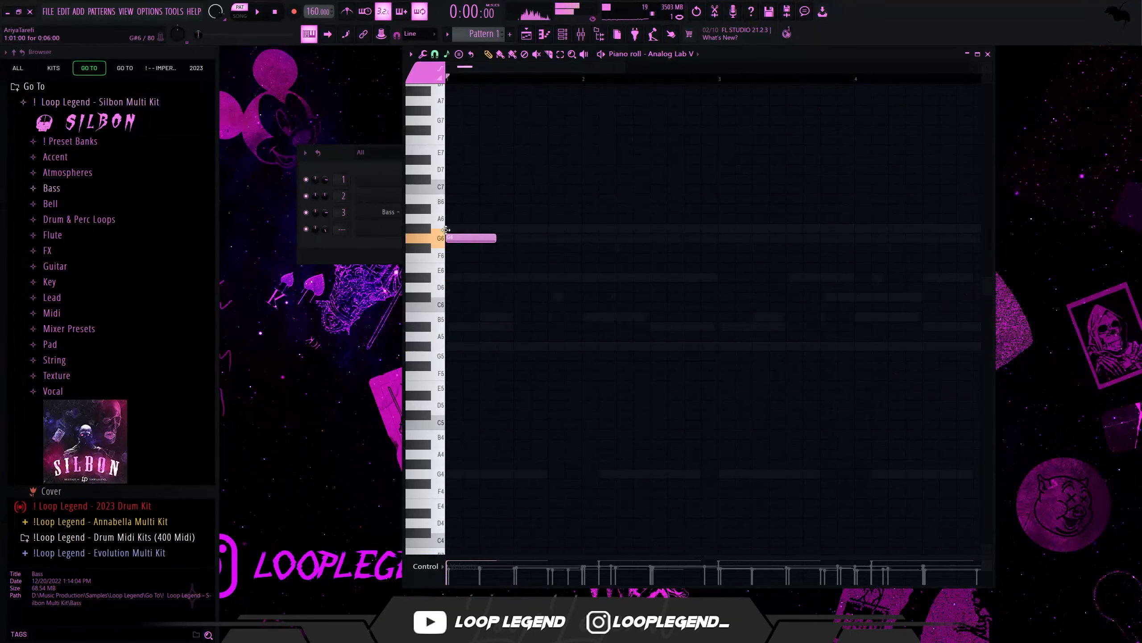
pyautogui.click(491, 277)
pyautogui.press('space')
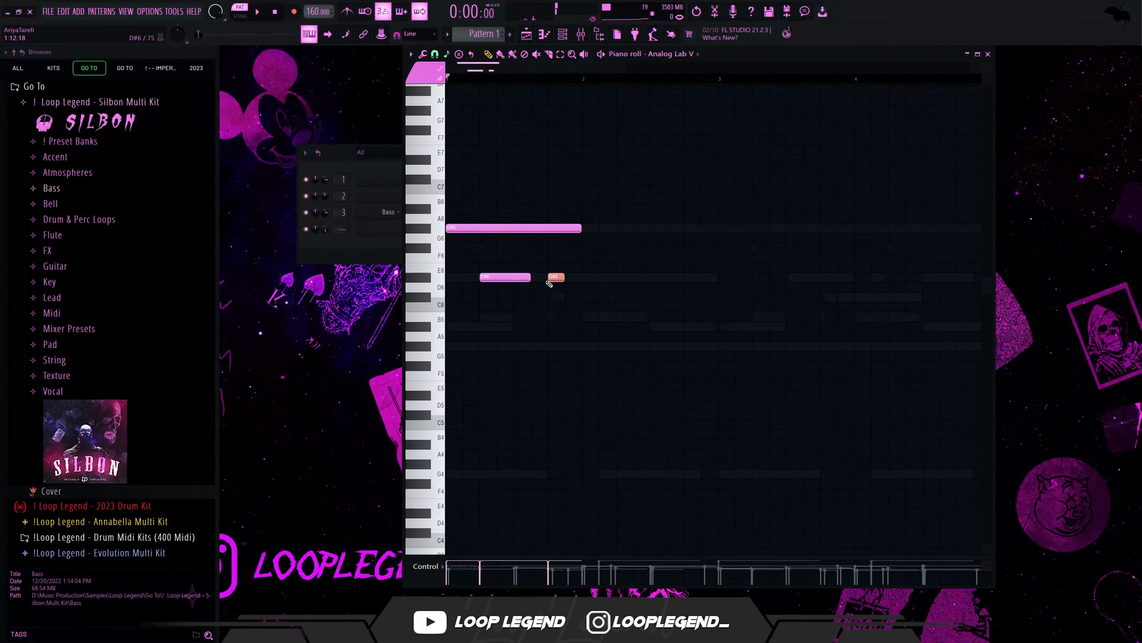
pyautogui.press('space')
pyautogui.moveTo(564, 160); pyautogui.dragTo(580, 159)
pyautogui.moveTo(611, 204); pyautogui.dragTo(622, 326)
pyautogui.hotkey('ctrl', 'b')
pyautogui.hotkey('ctrl', 'd')
pyautogui.press('space')
pyautogui.press('space')
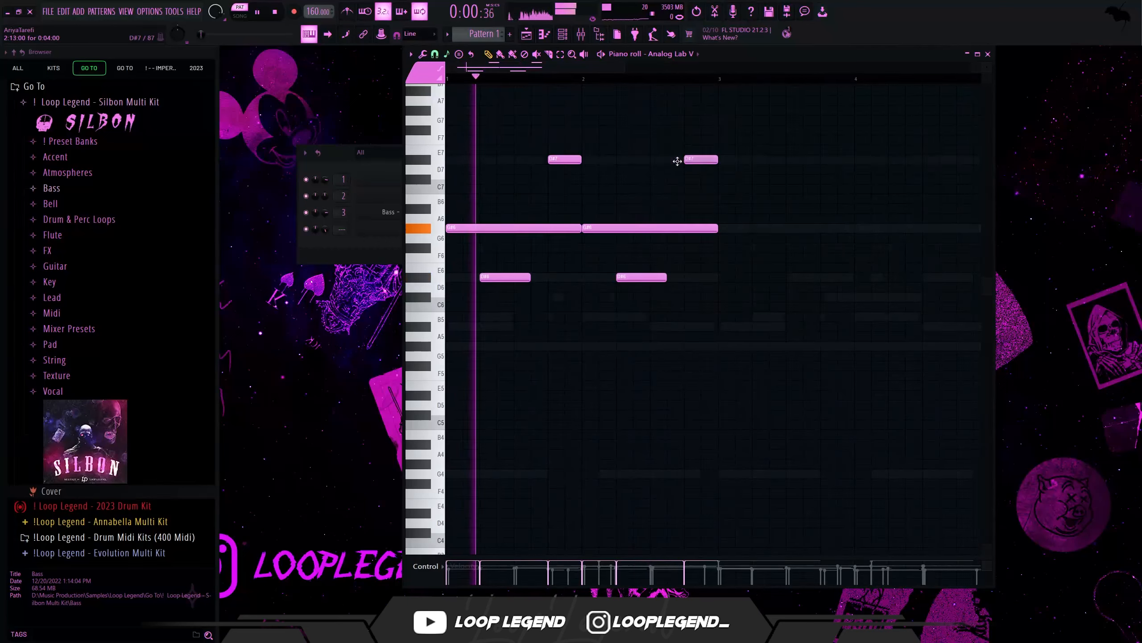
# - Move bar 2's D#7 down to B6 on beat 3 and shorten that bar's D#6 to one beat
pyautogui.moveTo(690, 160); pyautogui.dragTo(659, 178)
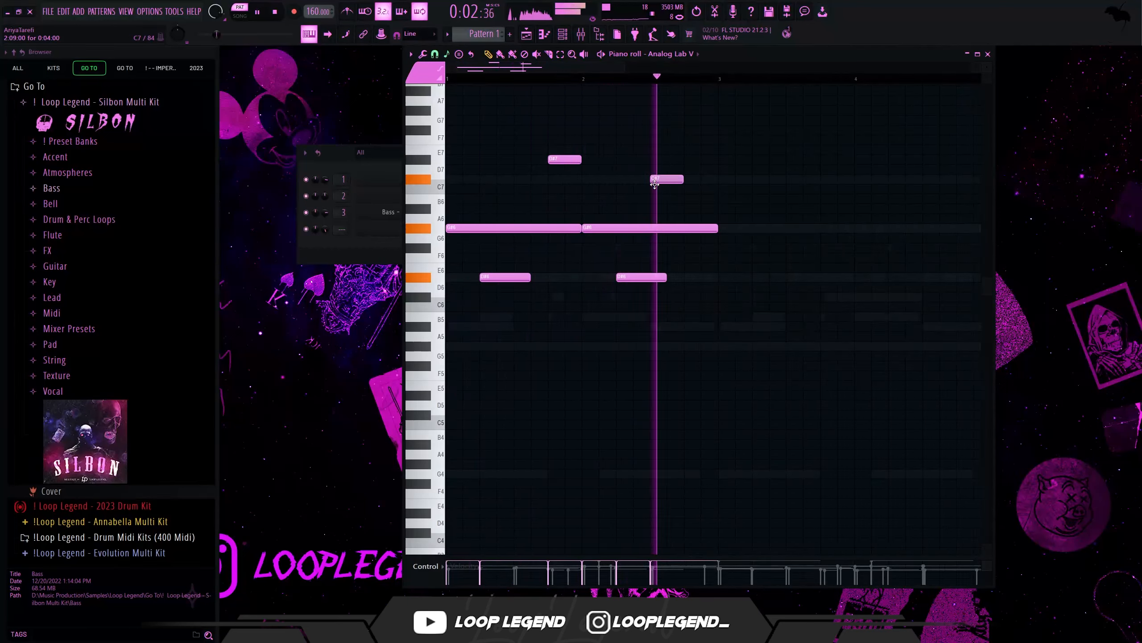
pyautogui.press('space')
pyautogui.press('space')
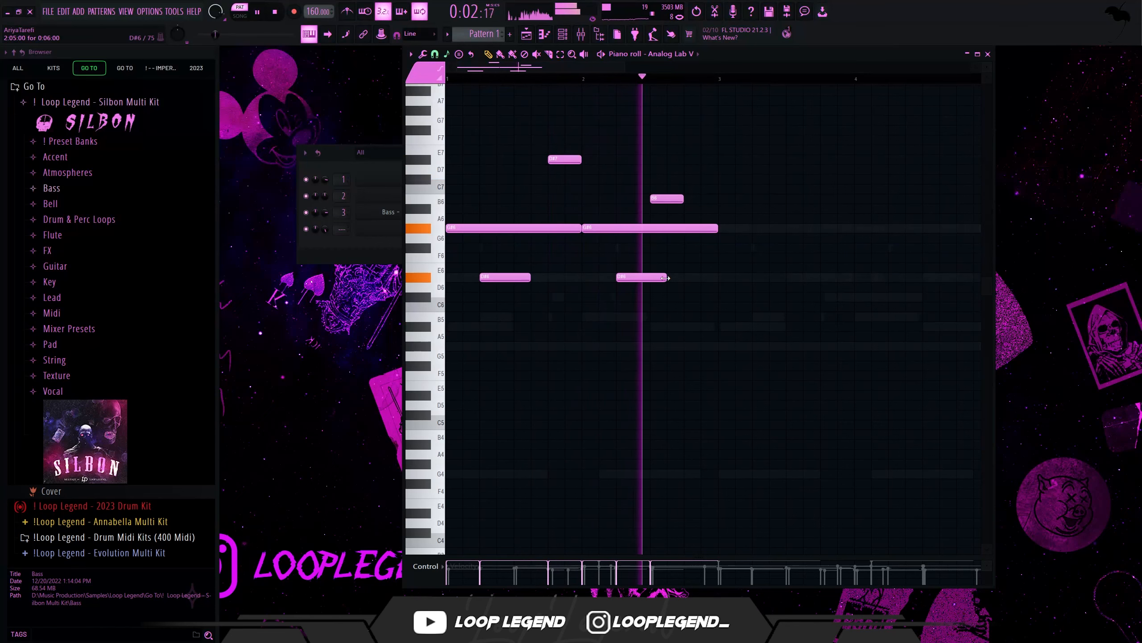
pyautogui.moveTo(667, 277); pyautogui.dragTo(656, 279)
pyautogui.press('space')
# - Duplicate the two-bar Analog Lab V phrase to fill eight bars and deselect the notes
pyautogui.scroll(-2, 545, 370)
pyautogui.hotkey('ctrl', 'b')
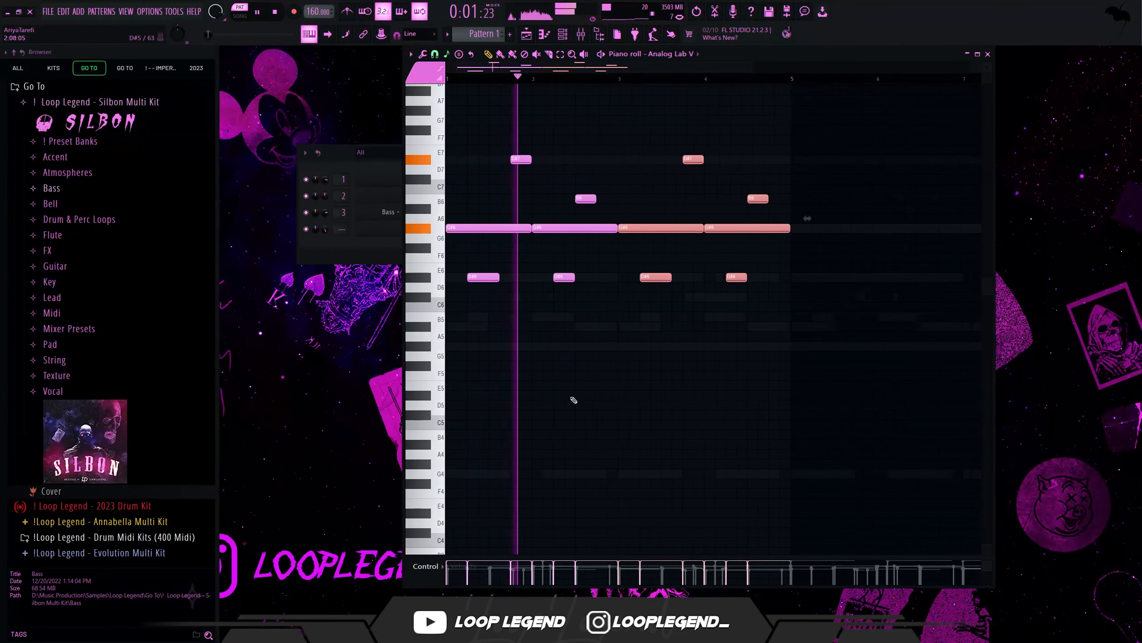
pyautogui.scroll(-2, 574, 399)
pyautogui.hotkey('ctrl', 'd')
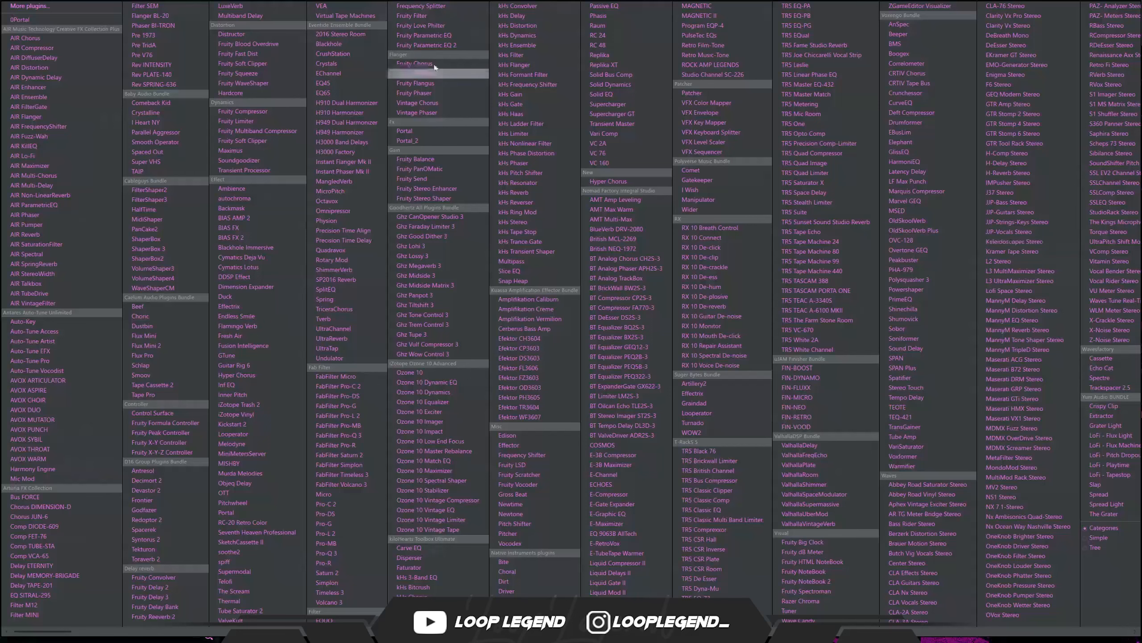
# - Add Fruity Parametric EQ 2 in slot 6 with the Low Cut + High Cut preset, setting the low cut near 364 Hz and raising the high cut
pyautogui.click(427, 46)
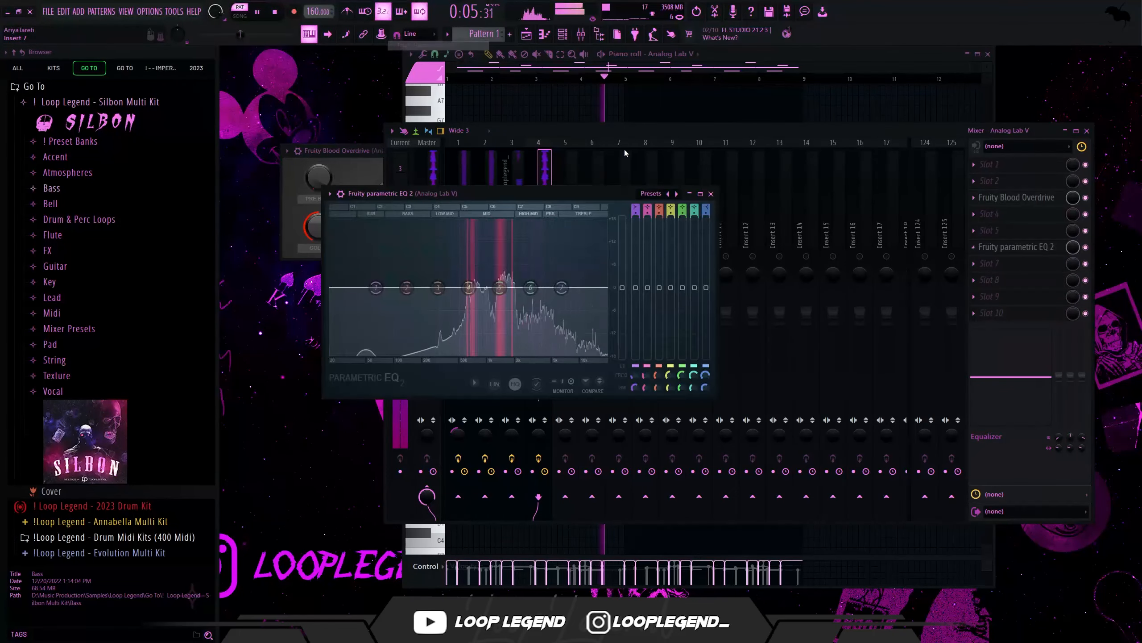
pyautogui.click(676, 194)
pyautogui.moveTo(377, 287); pyautogui.dragTo(445, 288)
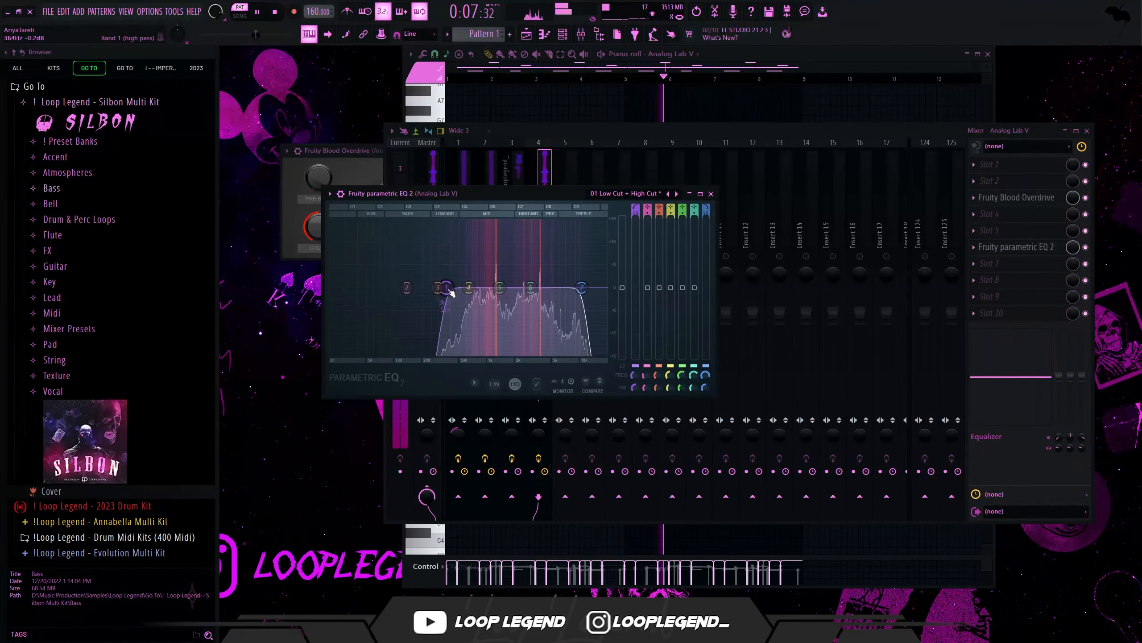
pyautogui.moveTo(581, 288); pyautogui.dragTo(599, 287)
pyautogui.press('Escape')
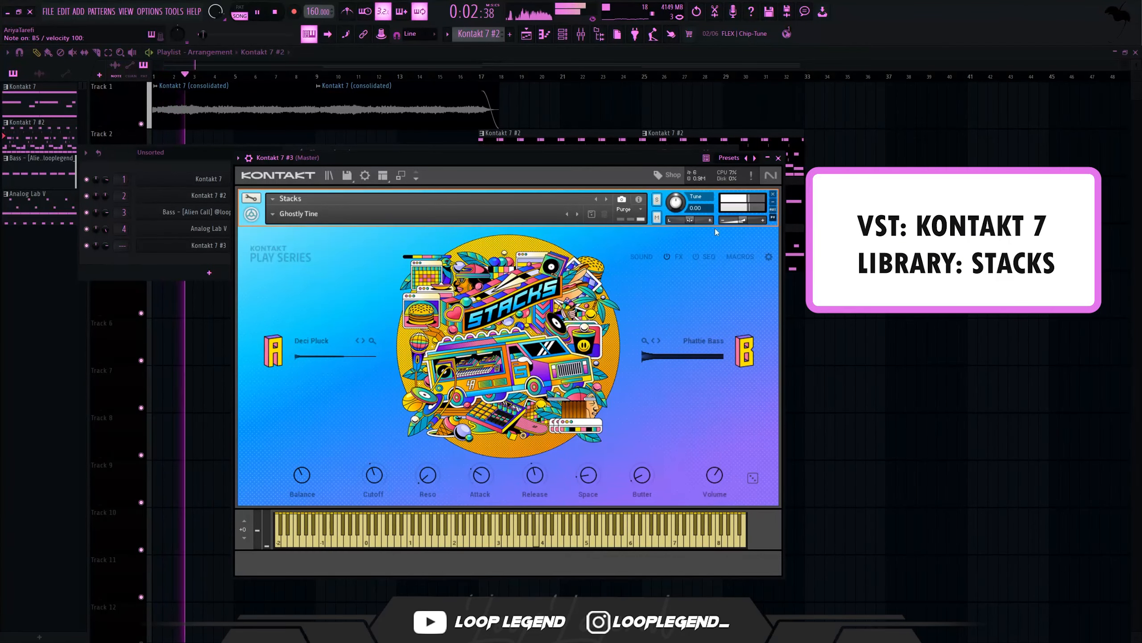
# - In the Kontakt 7 #3 piano roll, place a G#5 at the start of bar 1 and a one-bar A#5 on step 3
pyautogui.click(218, 246)
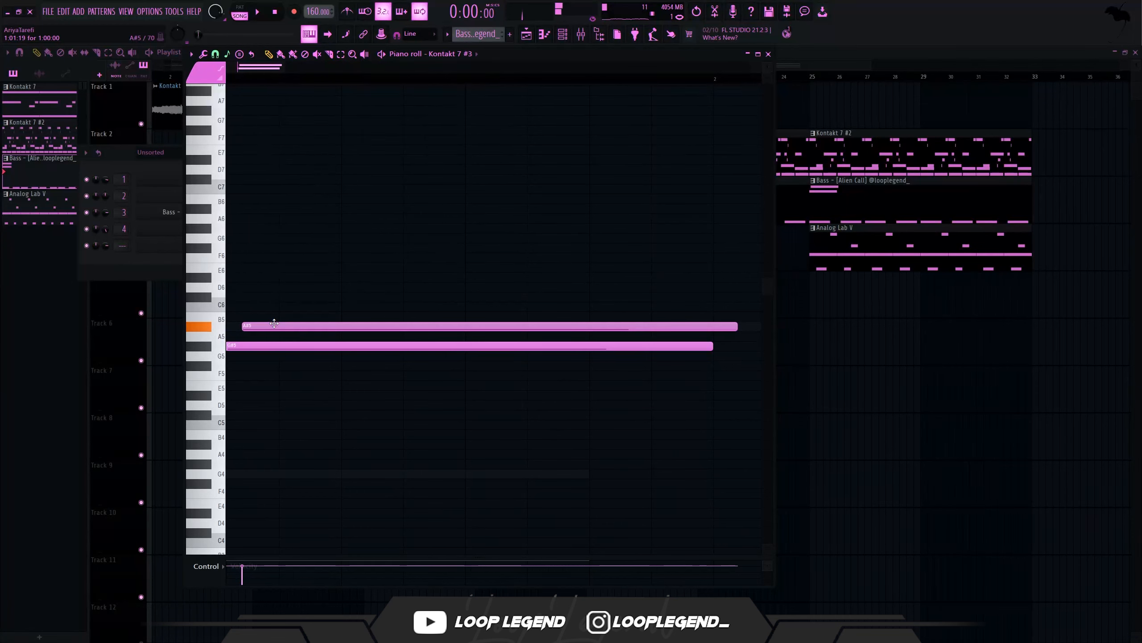
pyautogui.moveTo(275, 323); pyautogui.dragTo(284, 323)
pyautogui.rightClick(305, 326)
pyautogui.press('space')
pyautogui.click(284, 329)
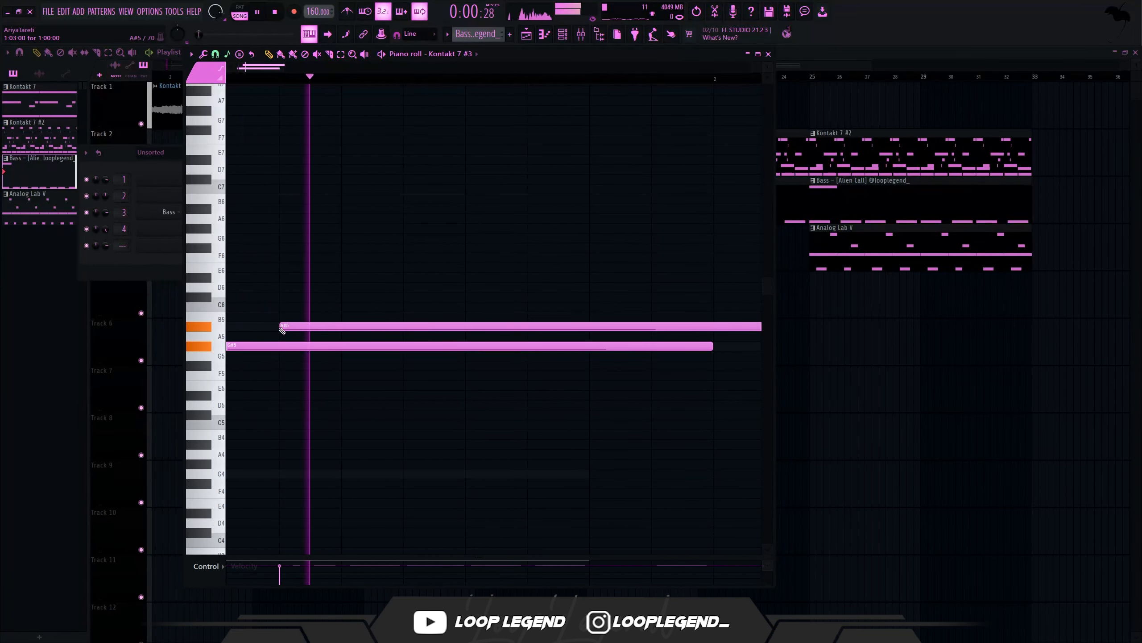
pyautogui.press('space')
pyautogui.moveTo(434, 351); pyautogui.dragTo(447, 379)
# - Add a rising line of one-beat notes above, with B6, C#7 and D#7 on beats 1 to 3 and a D#7 copy on beat 4
pyautogui.click(231, 333)
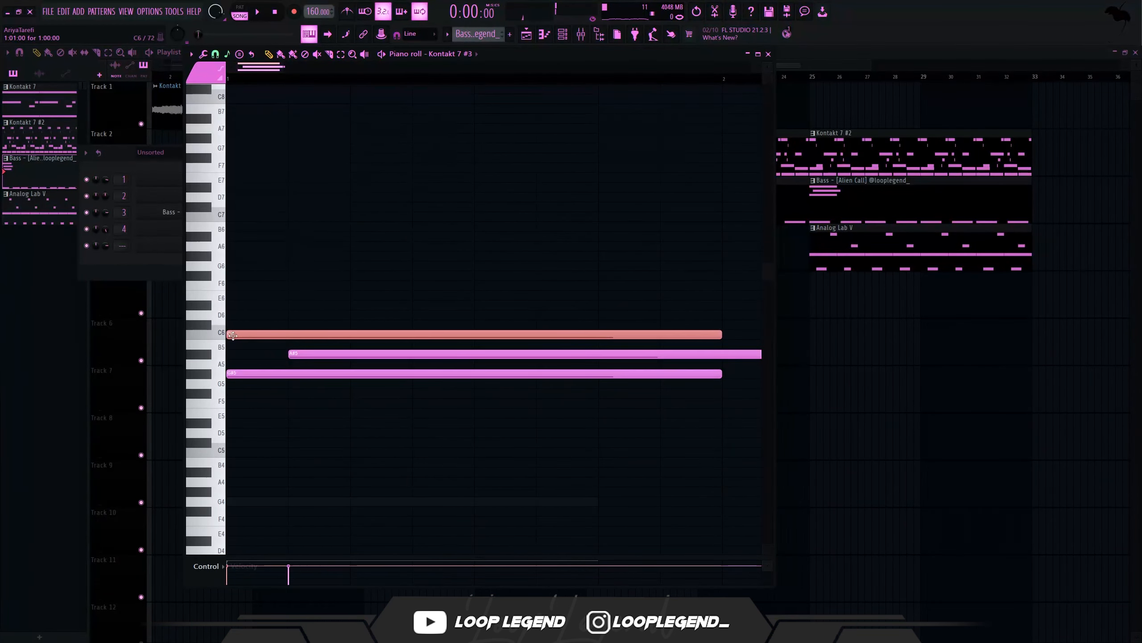
pyautogui.moveTo(232, 335); pyautogui.dragTo(288, 226)
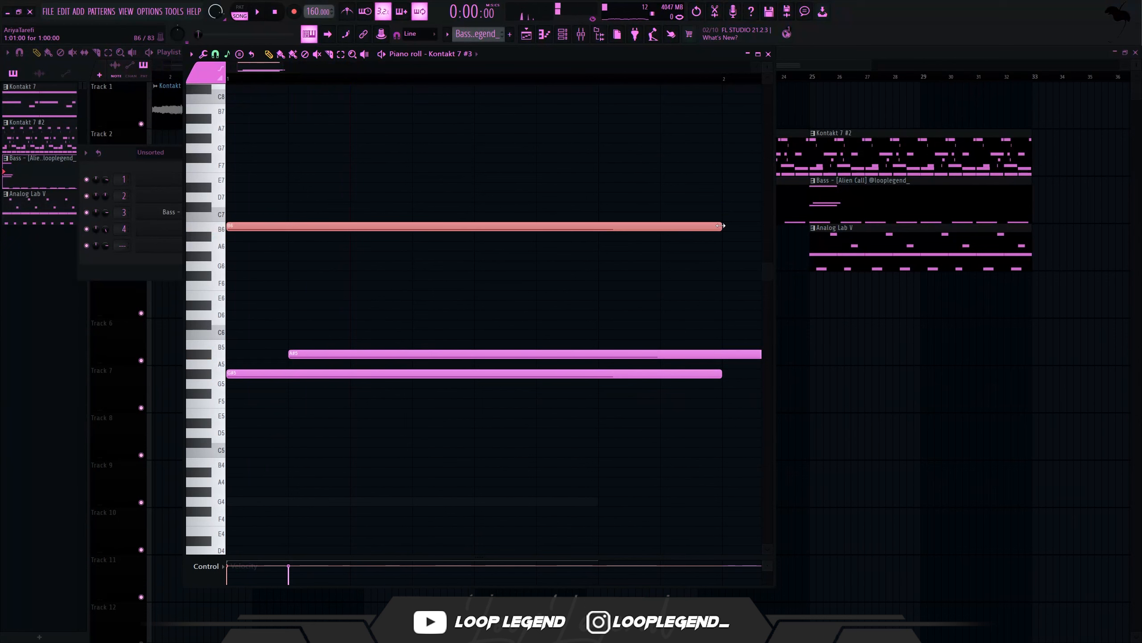
pyautogui.moveTo(721, 225)
pyautogui.mouseDown()
pyautogui.moveTo(346, 252)
pyautogui.moveTo(362, 206)
pyautogui.mouseUp()
pyautogui.hotkey('ctrl', 'b')
pyautogui.press('Up')
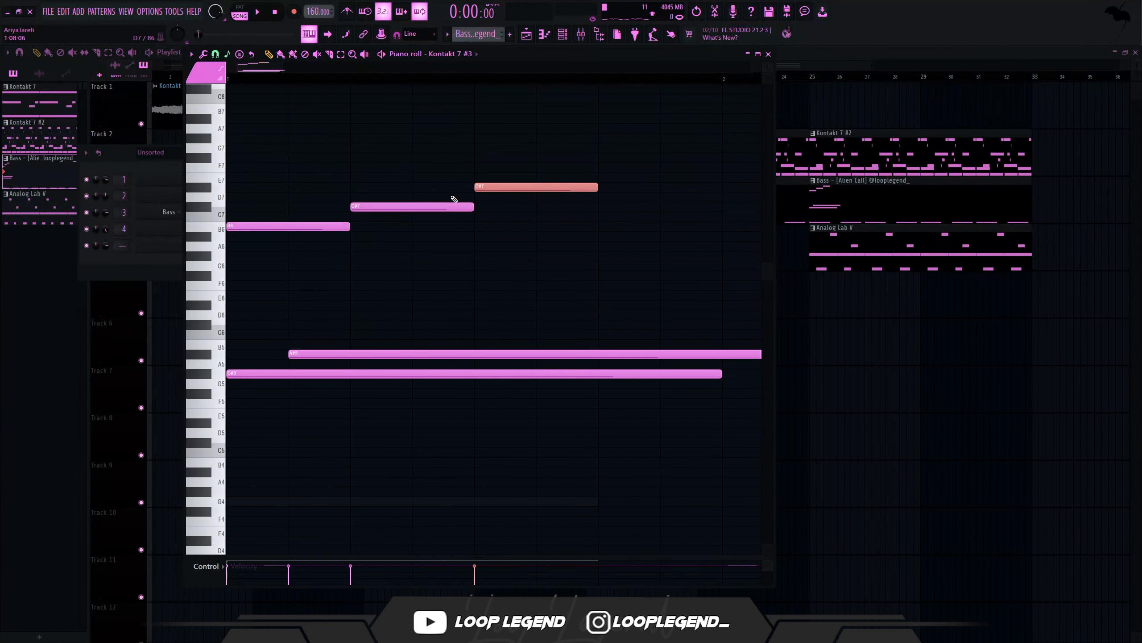
pyautogui.hotkey('ctrl', 'b')
pyautogui.scroll(-2, 576, 477)
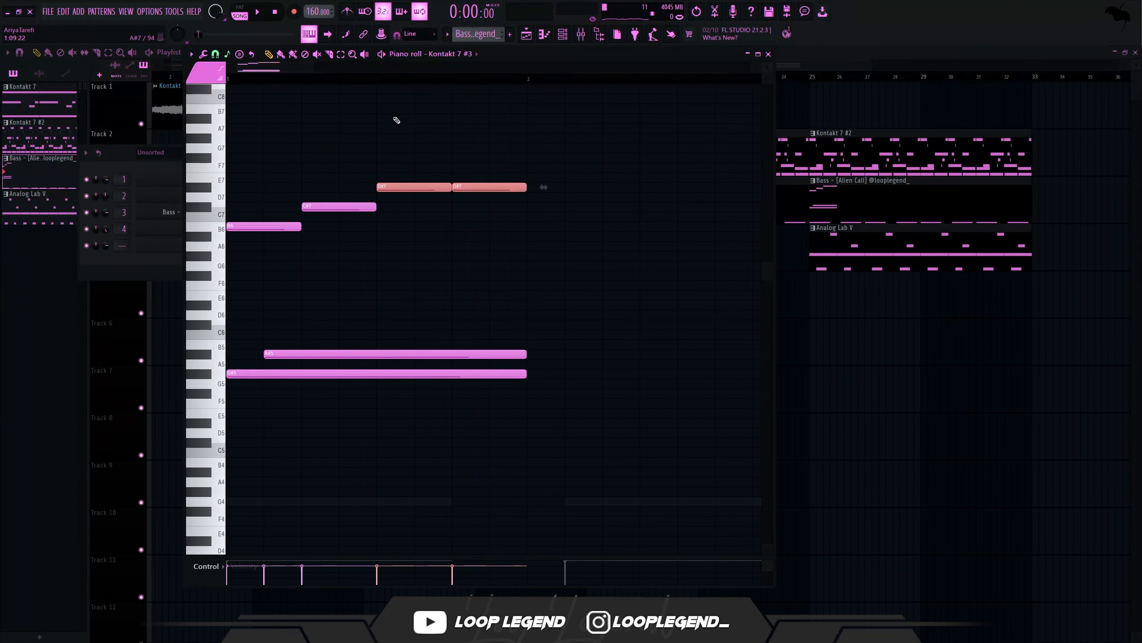
# - Replace the paired D#7 notes with one two-beat D#6 on beat 3, and duplicate the whole bar into bar 2
pyautogui.hotkey('ctrl', 'Down')
pyautogui.press('space')
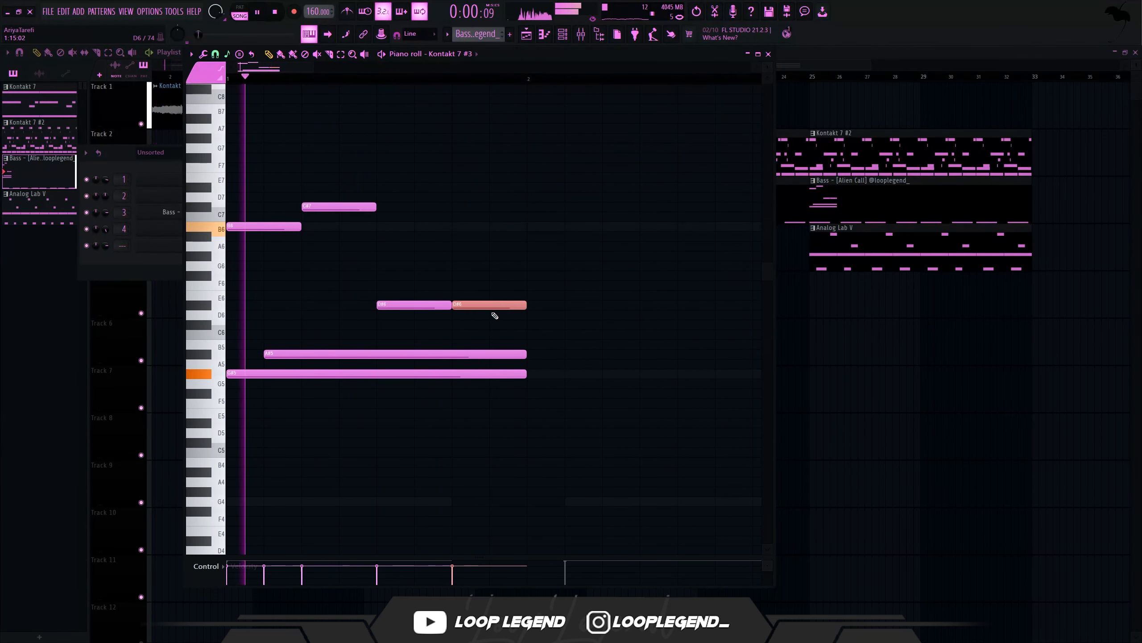
pyautogui.press('Delete')
pyautogui.press('space')
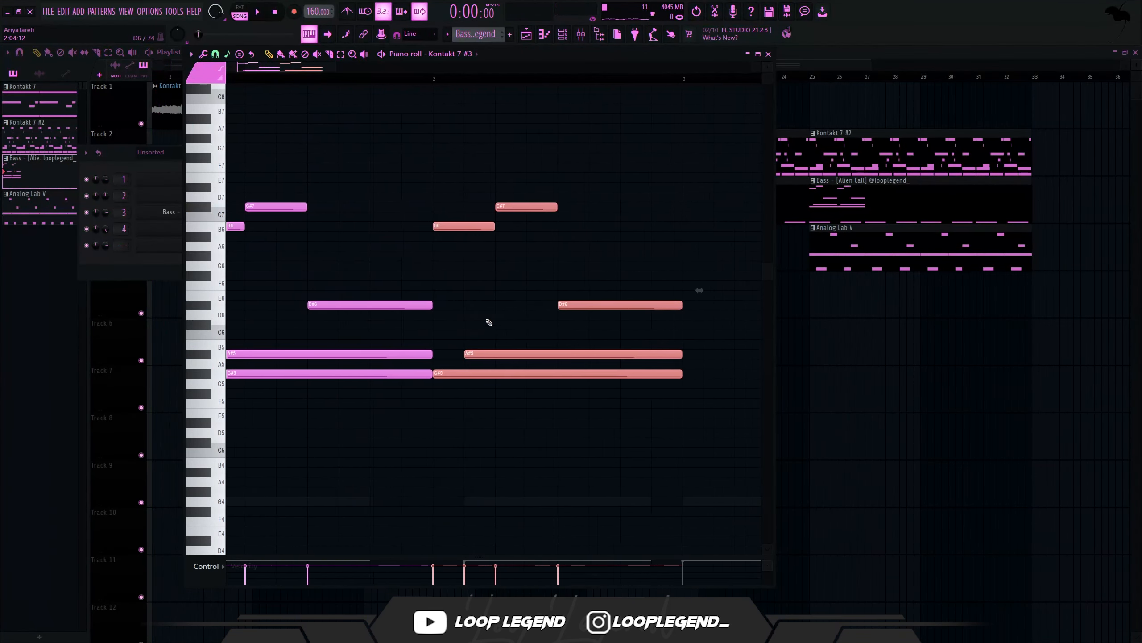
# - With the phrase an octave lower, add a two-beat C#5 at the start of bar 2 and a six-step G#6 ending each bar
pyautogui.scroll(-2, 267, 352)
pyautogui.scroll(3, 268, 352)
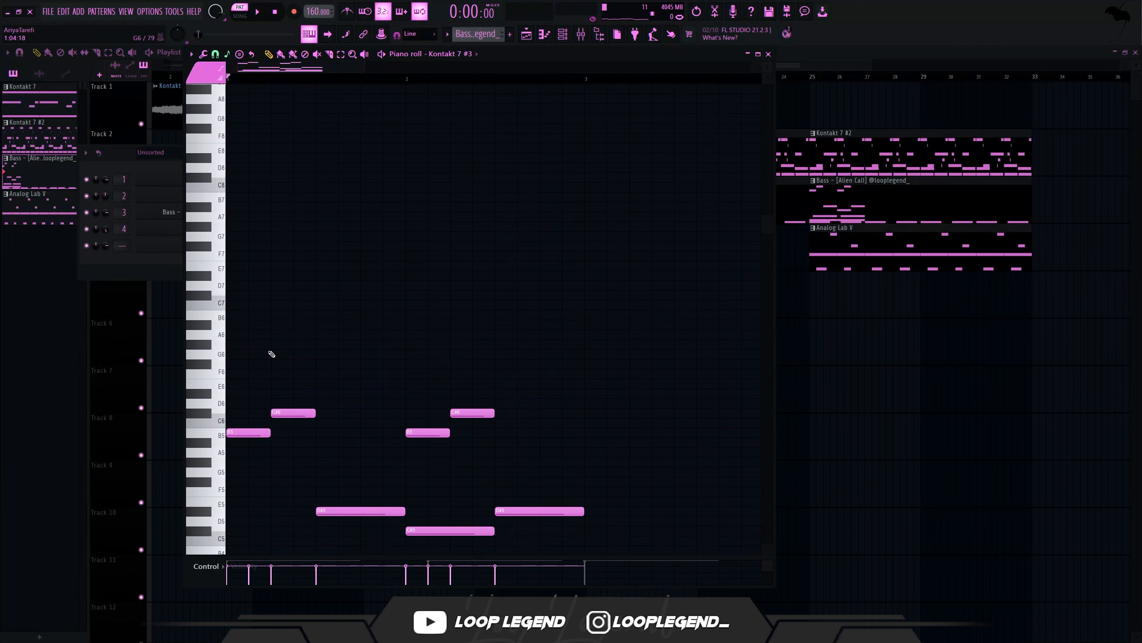
pyautogui.press('space')
pyautogui.click(335, 354)
pyautogui.press('space')
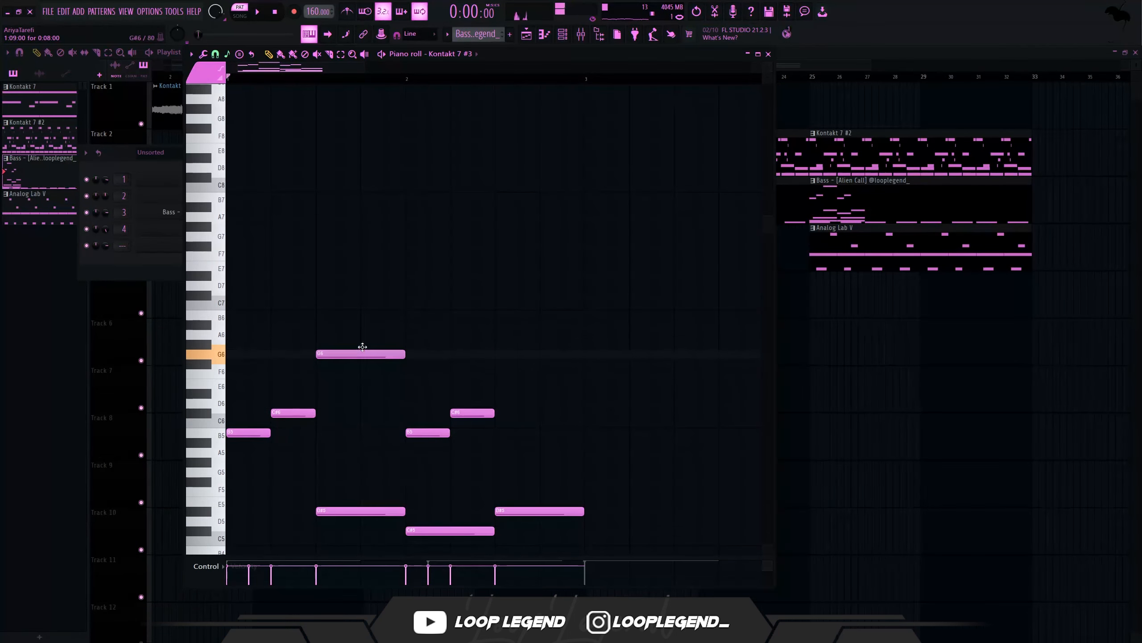
pyautogui.press('space')
pyautogui.moveTo(427, 343); pyautogui.dragTo(405, 344)
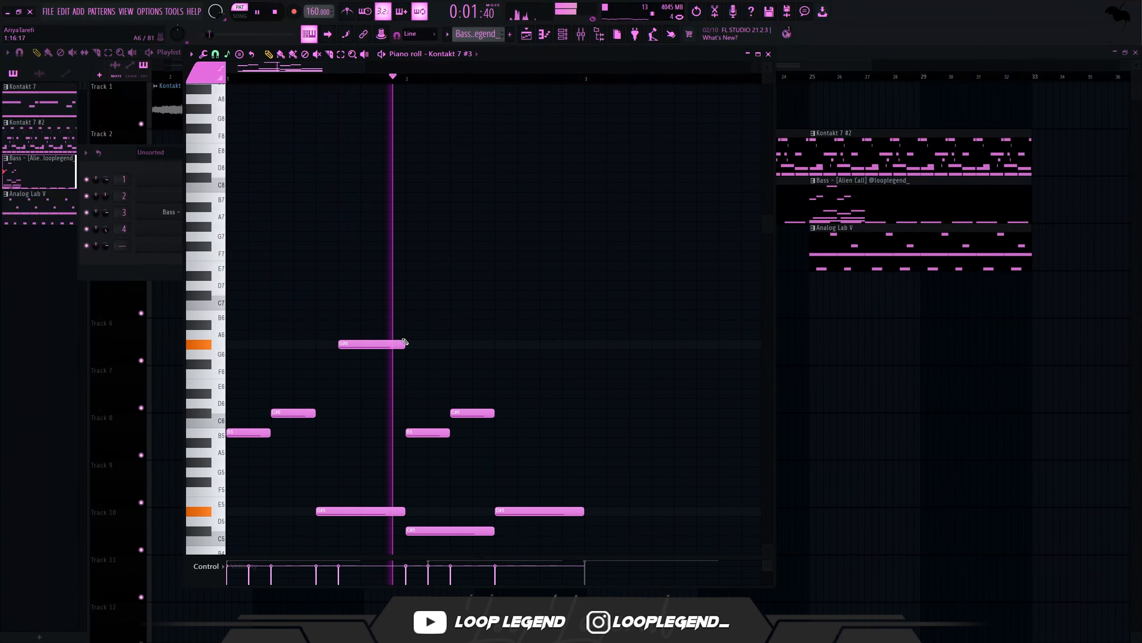
pyautogui.press('space')
pyautogui.click(521, 335)
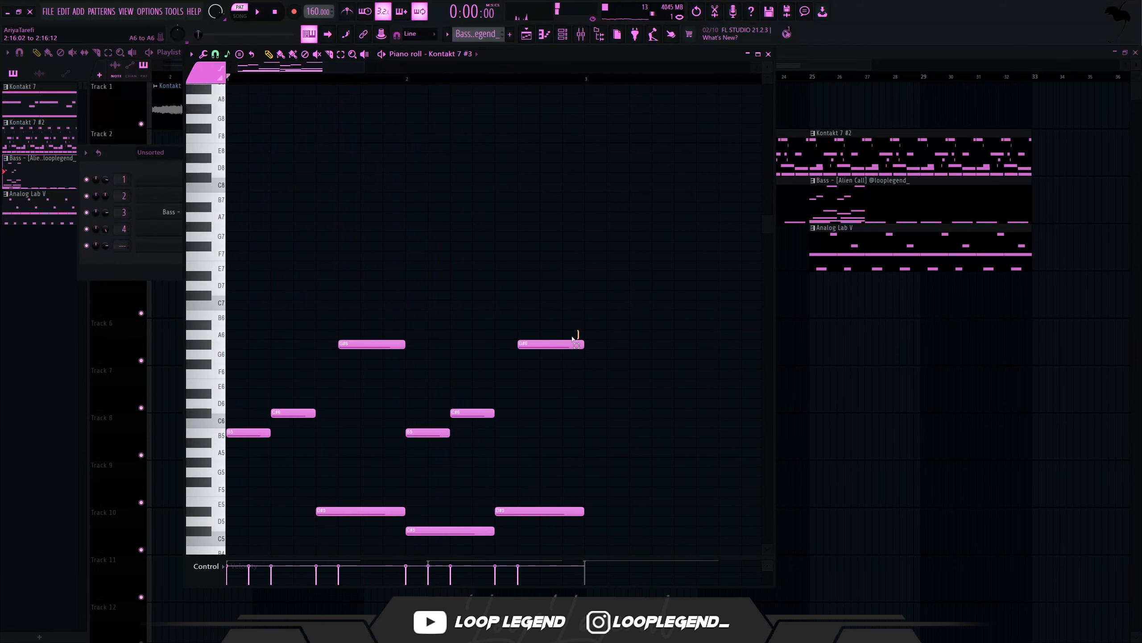
# - Copy the G#6 notes to each bar's start one octave higher as G#7, and raise the whole two-bar phrase an octave
pyautogui.moveTo(580, 329); pyautogui.dragTo(232, 344)
pyautogui.hotkey('ctrl', 'Up')
pyautogui.press('space')
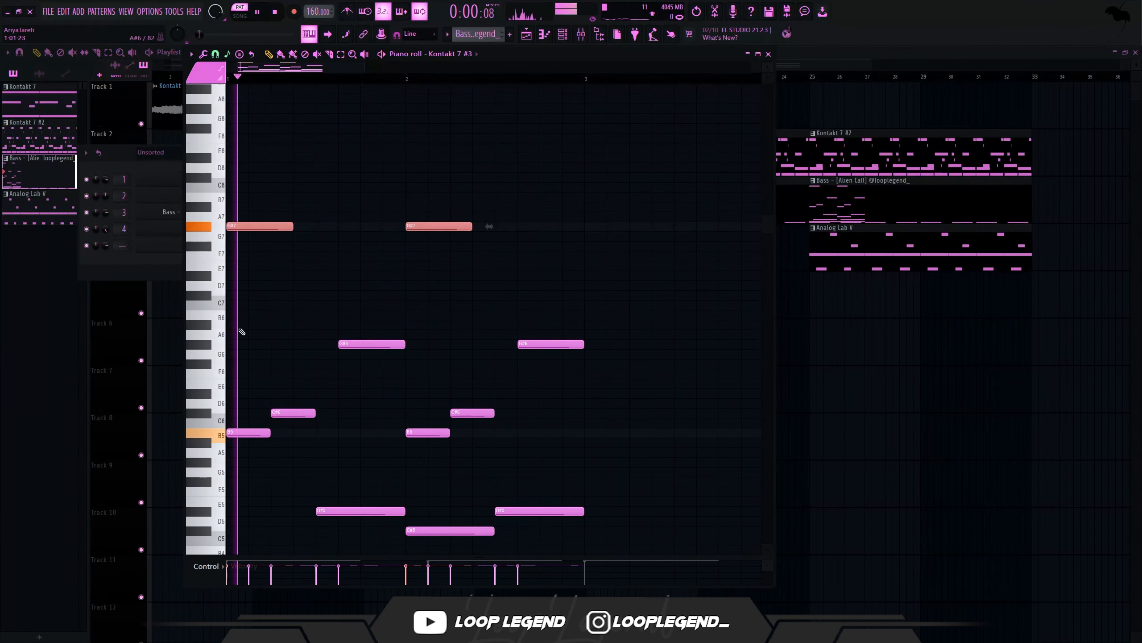
pyautogui.moveTo(566, 222); pyautogui.dragTo(598, 195)
pyautogui.hotkey('ctrl', 'Up')
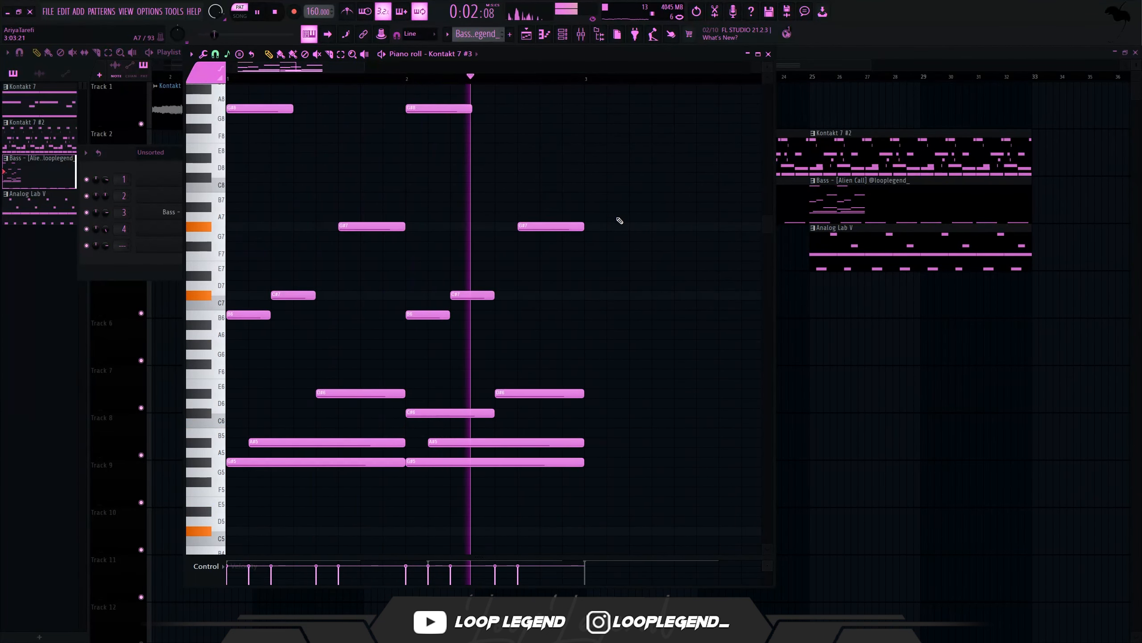
# - Duplicate the two-bar Kontakt 7 #3 phrase to fill four bars
pyautogui.scroll(1, 617, 222)
pyautogui.hotkey('ctrl', 'b')
pyautogui.scroll(-3, 586, 258)
pyautogui.moveTo(504, 275); pyautogui.dragTo(537, 273)
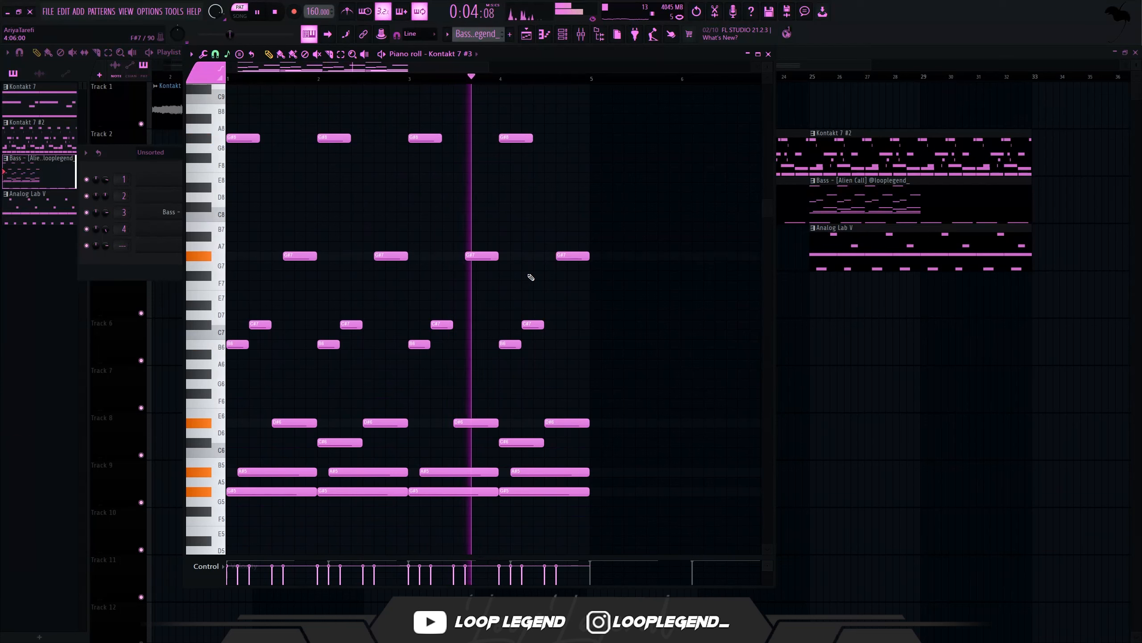
# - Strum the note start times with Preserve end enabled, and flip the score horizontally
pyautogui.hotkey('alt', 's')
pyautogui.press('space')
pyautogui.press('space')
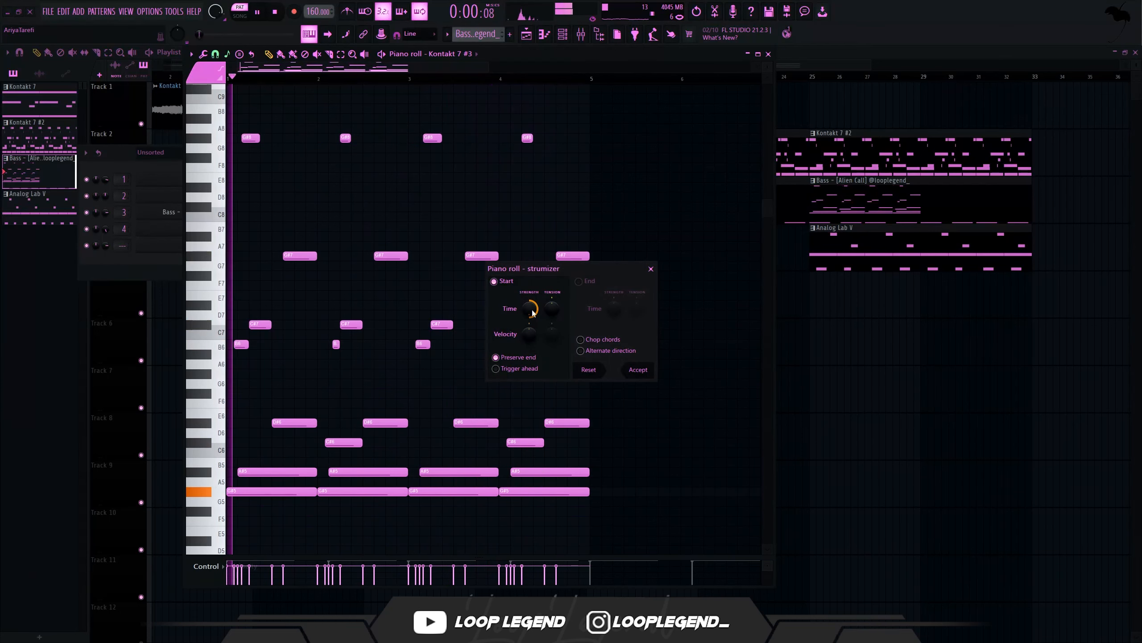
pyautogui.click(637, 369)
pyautogui.hotkey('alt', 'y')
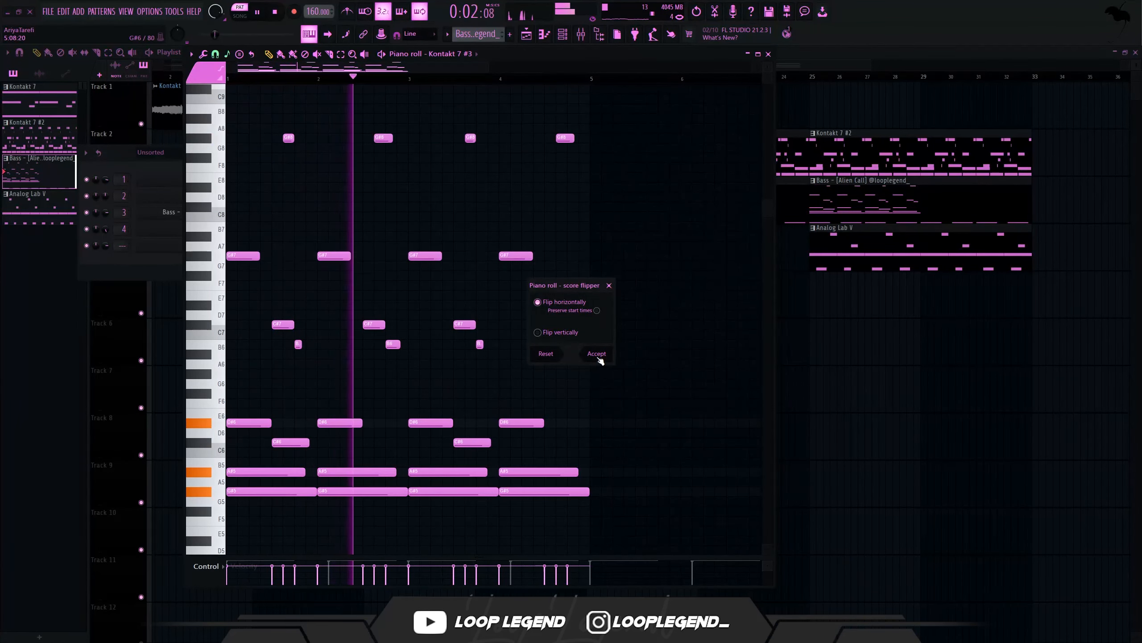
pyautogui.click(596, 353)
pyautogui.hotkey('ctrl', 'l')
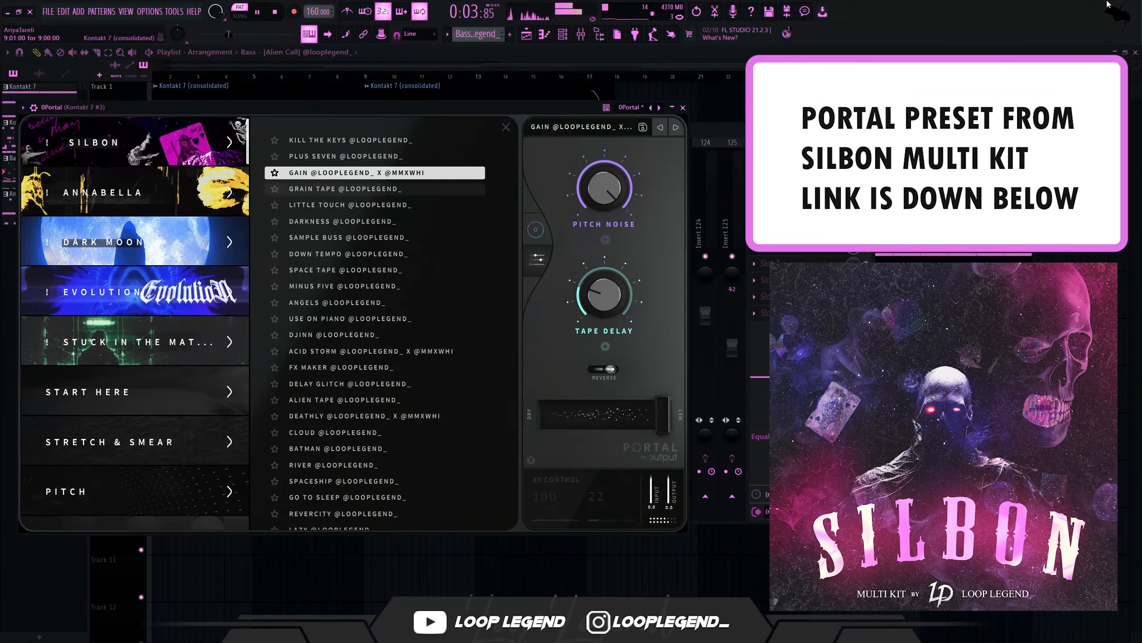
pyautogui.click(378, 189)
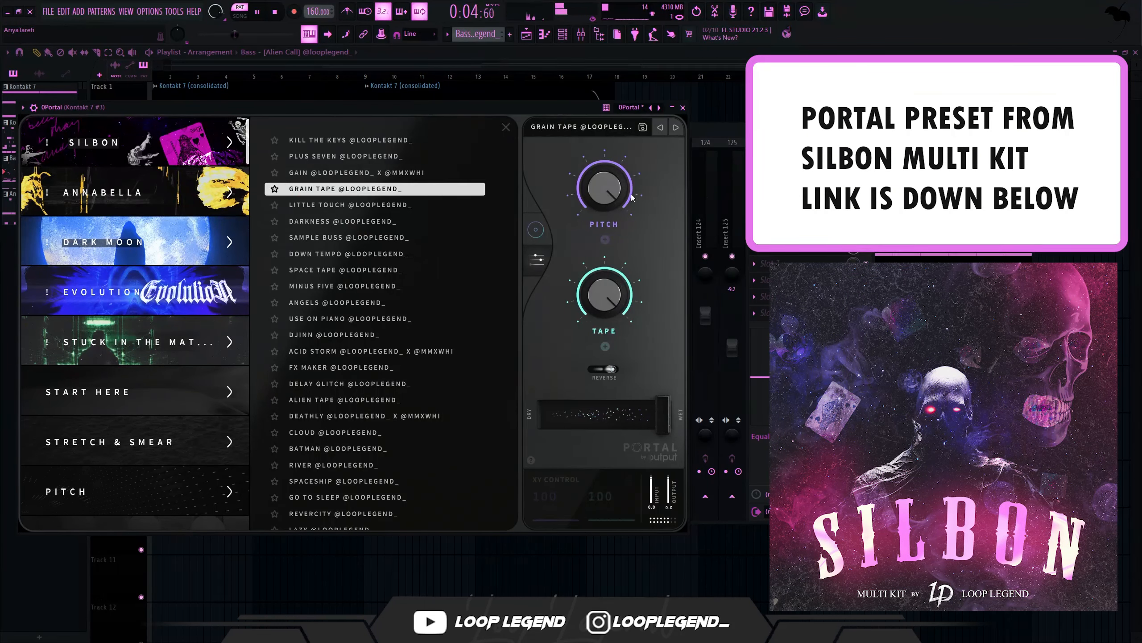
pyautogui.click(335, 206)
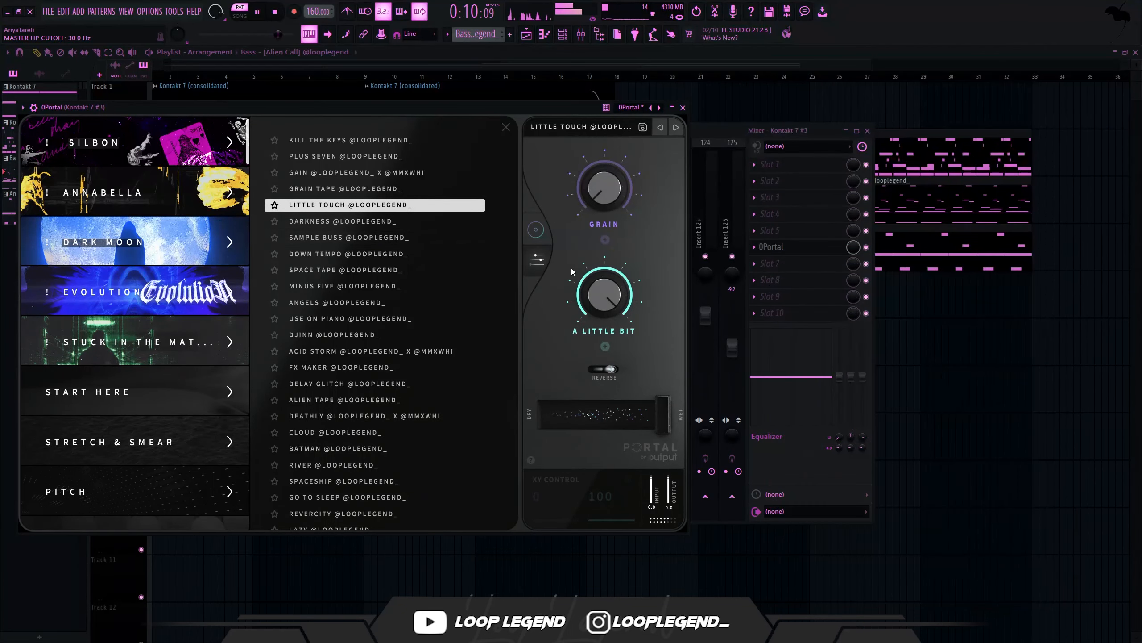
pyautogui.moveTo(621, 214); pyautogui.dragTo(622, 218)
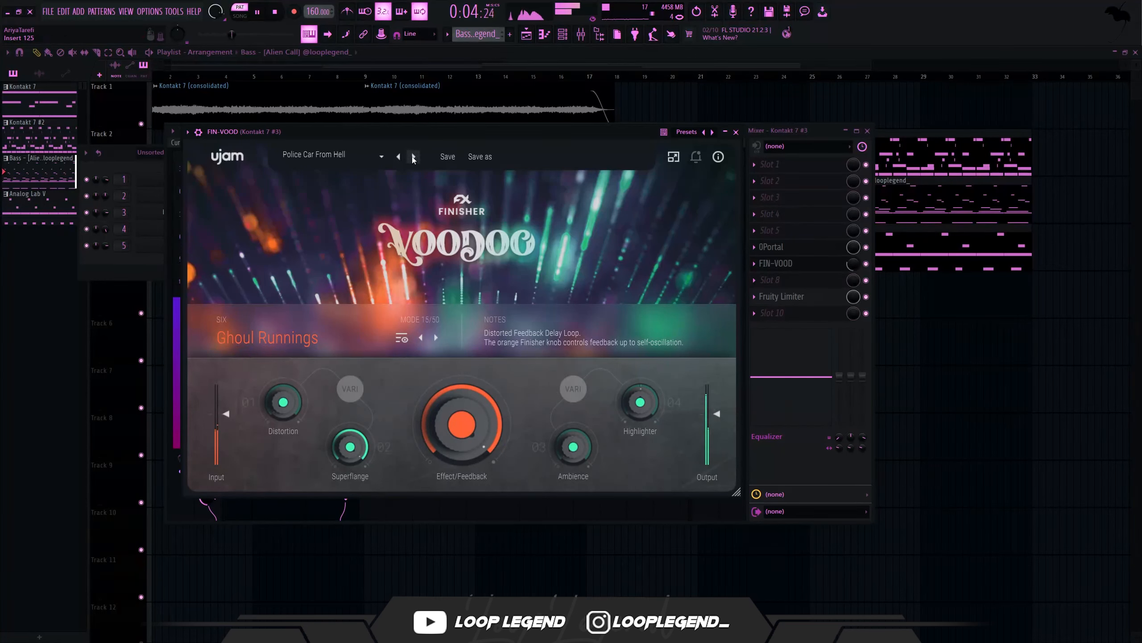
pyautogui.click(412, 157)
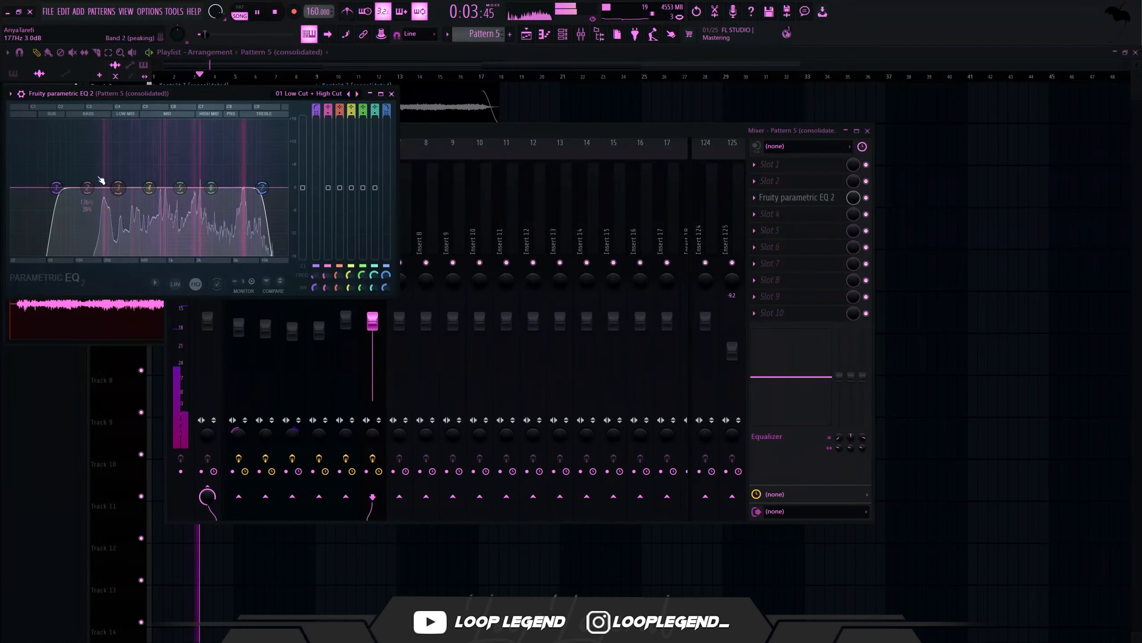
# - Filter the consolidated Pattern 5 track with the Low Cut + High Cut EQ preset, and adjust the re-consolidated clip's pitch shift
pyautogui.moveTo(204, 180); pyautogui.dragTo(254, 187)
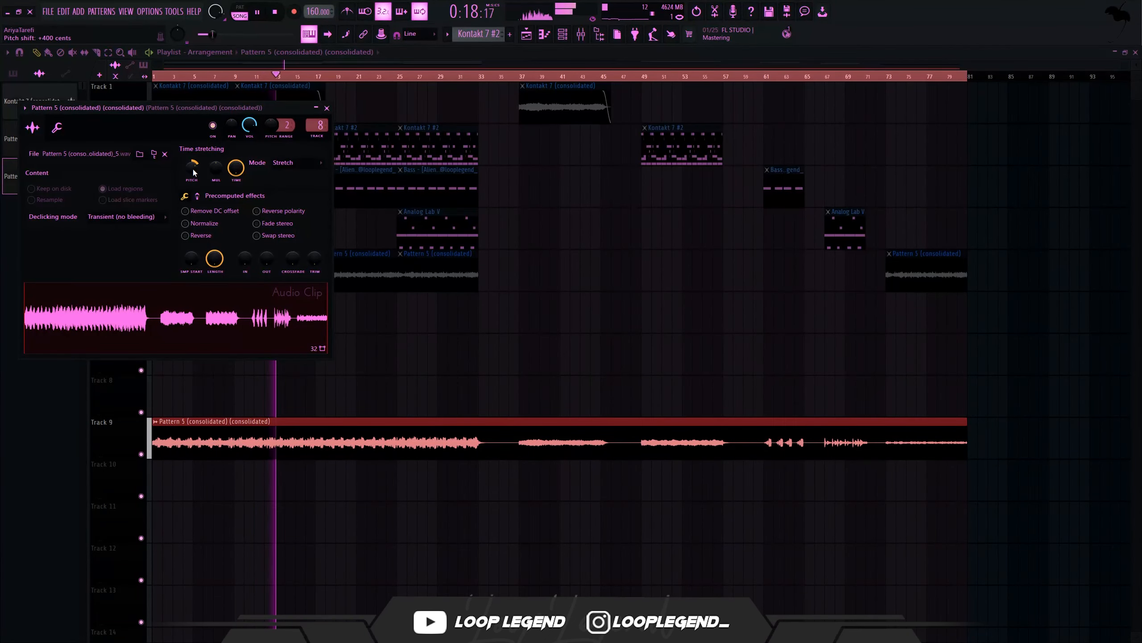
pyautogui.press('Escape')
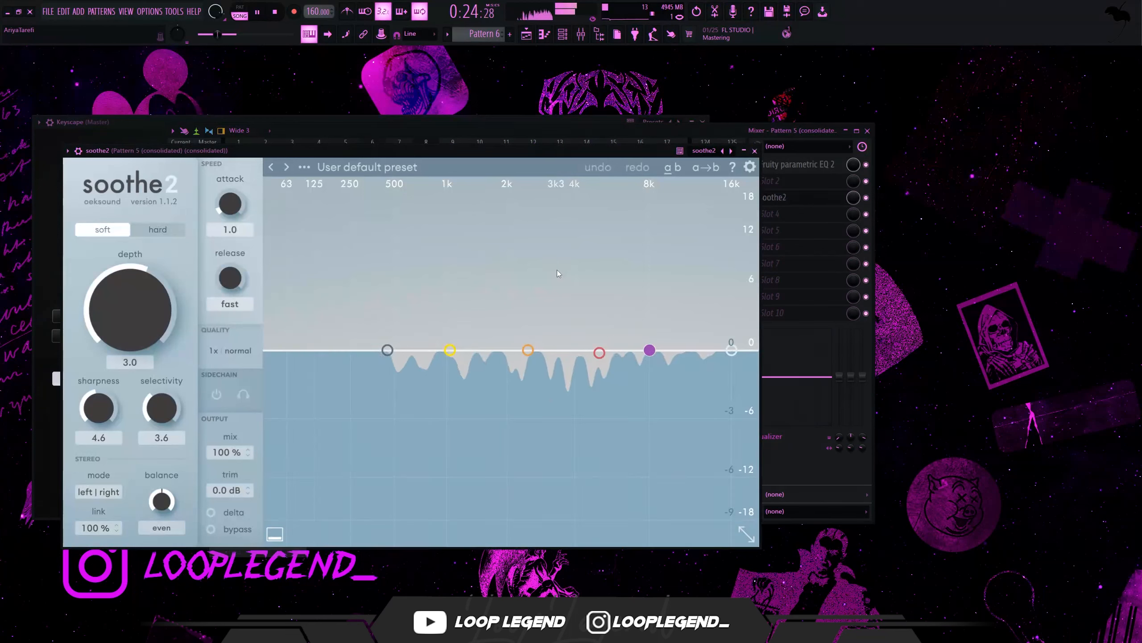
# - Reshape soothe2's reduction on the re-consolidated Pattern 5 track by raising the purple 8 kHz band and the red band to lower frequencies
pyautogui.moveTo(651, 349); pyautogui.dragTo(597, 282)
pyautogui.moveTo(598, 352); pyautogui.dragTo(440, 286)
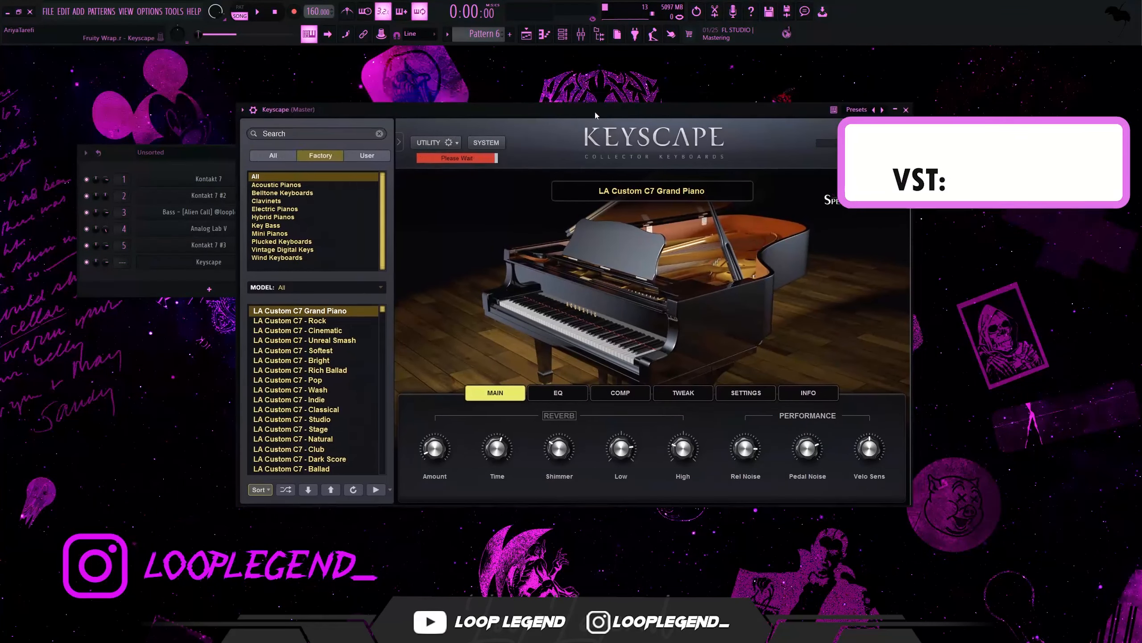
# - Load Keyscape's LA Custom C7 Grand Piano in Pattern 6 and audition a four-bar C#3 note in its piano roll
pyautogui.click(558, 392)
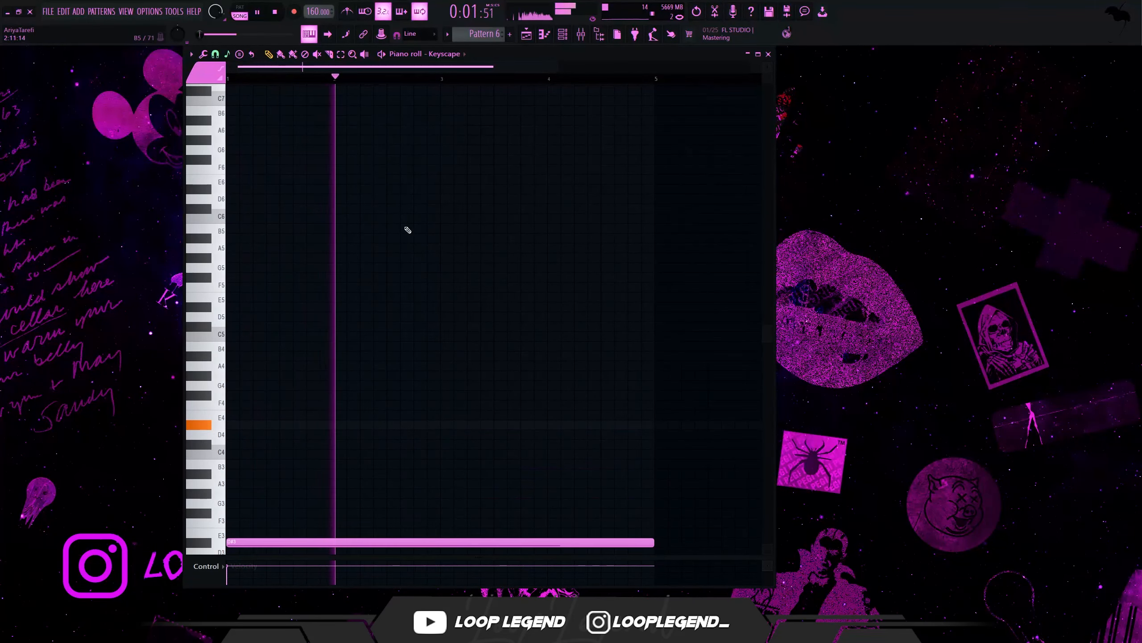
pyautogui.press('space')
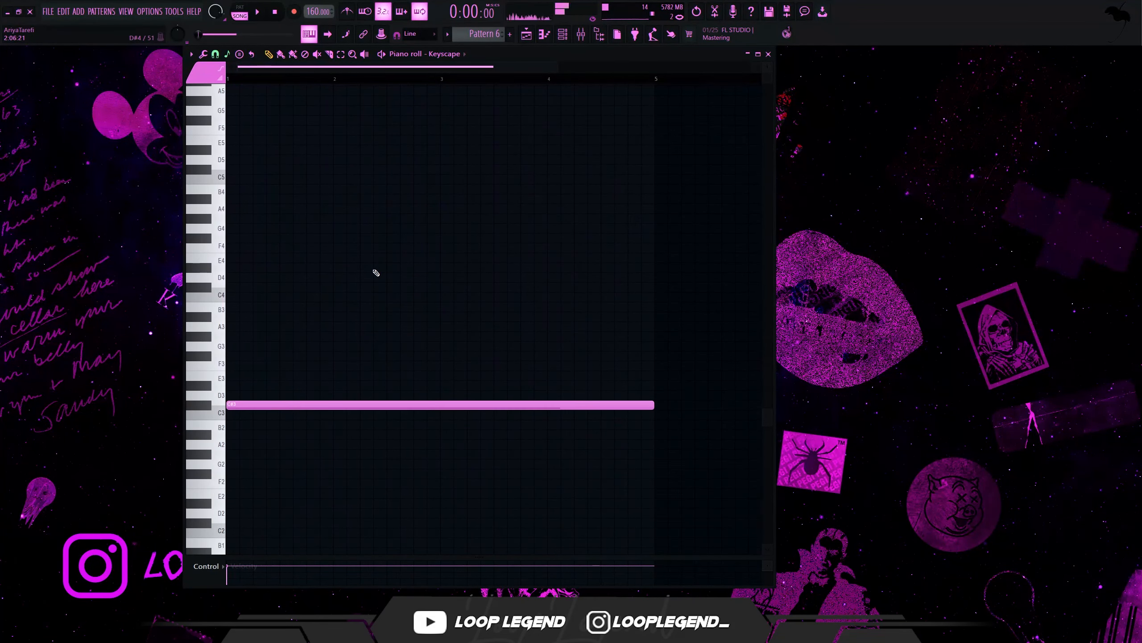
pyautogui.press('space')
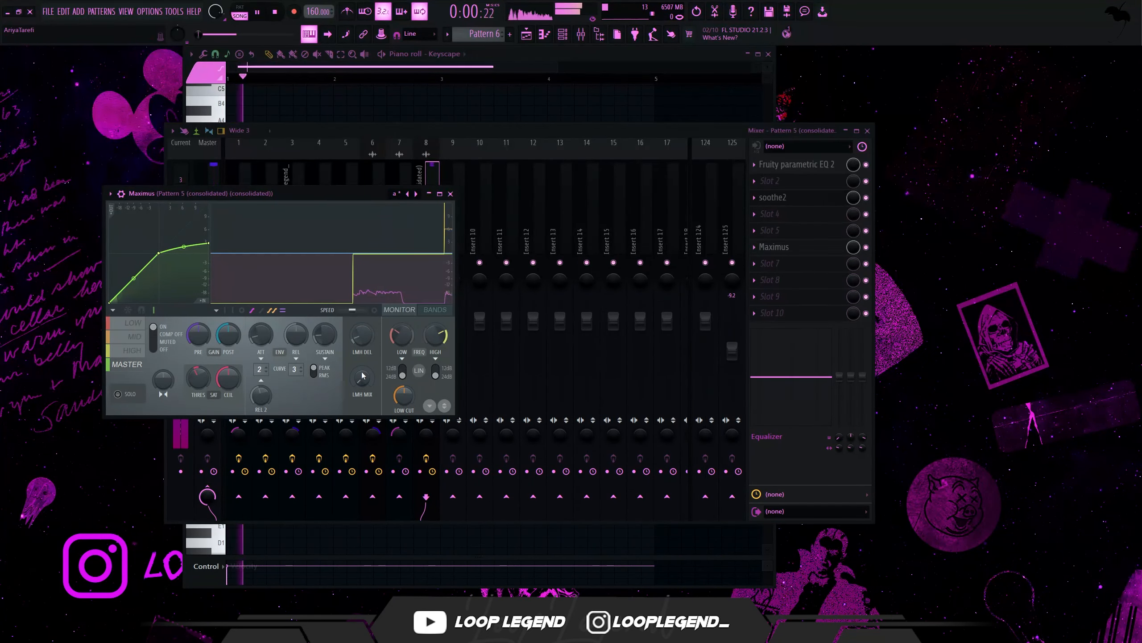
# - Set Maximus's master post gain to about -3.4 dB, and add CLA-3A Stereo in slot 8 with its gain at about 4.59
pyautogui.moveTo(229, 335); pyautogui.dragTo(228, 322)
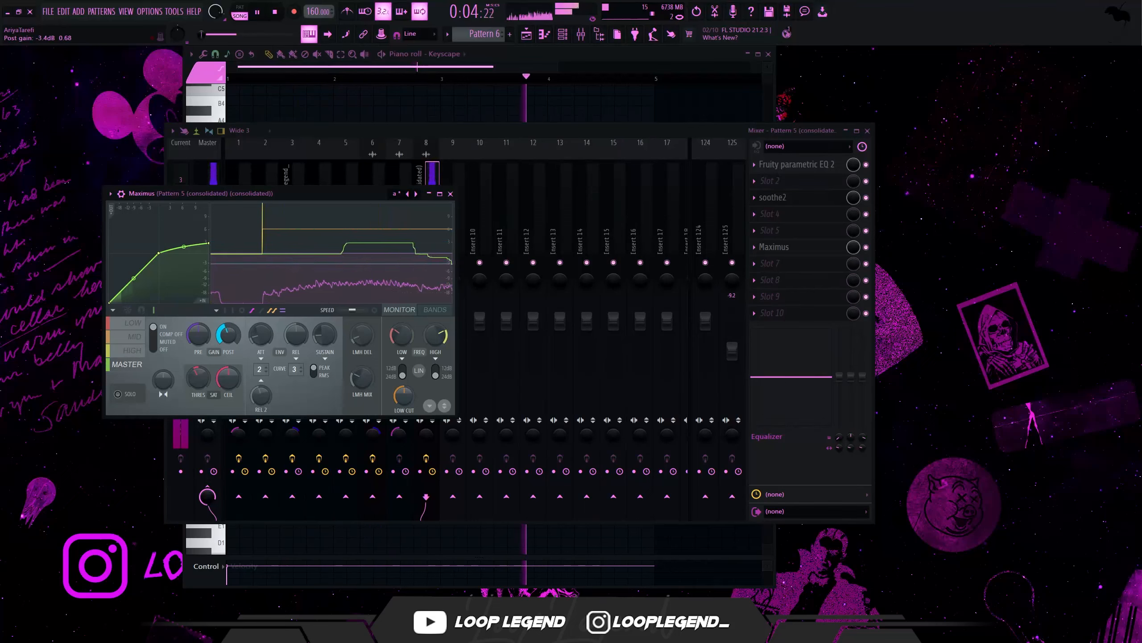
pyautogui.click(813, 280)
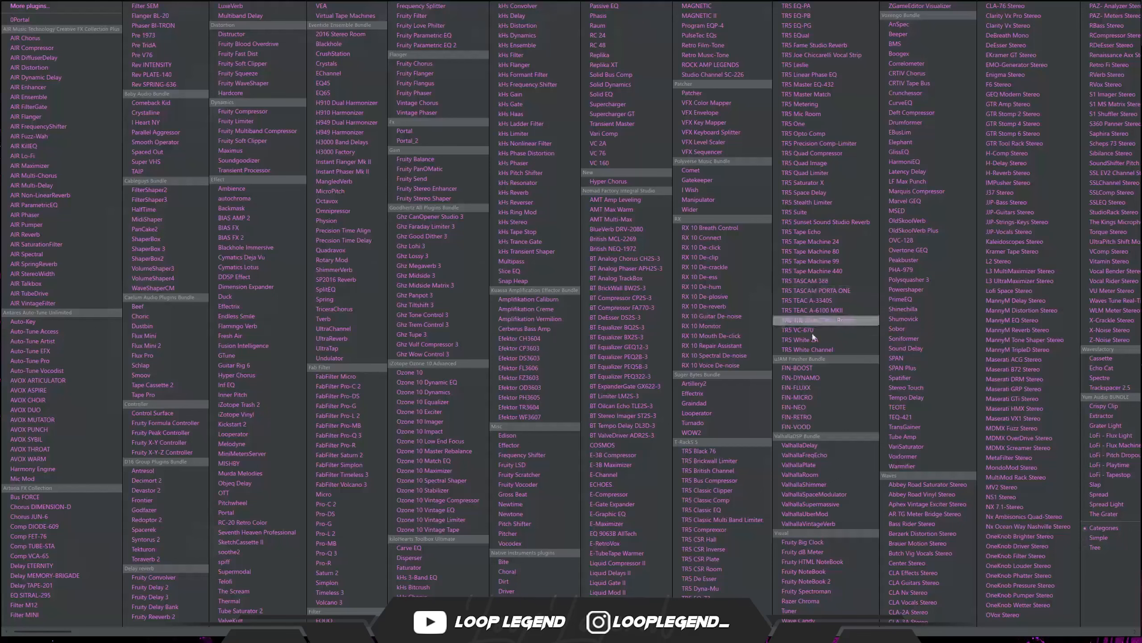
pyautogui.click(910, 611)
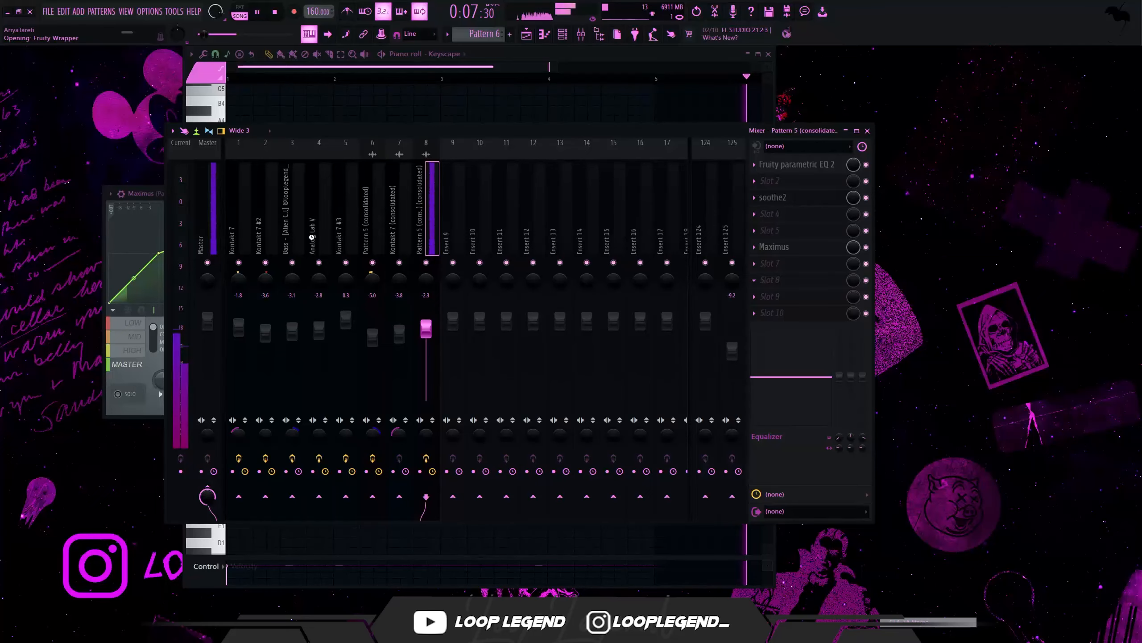
pyautogui.press('space')
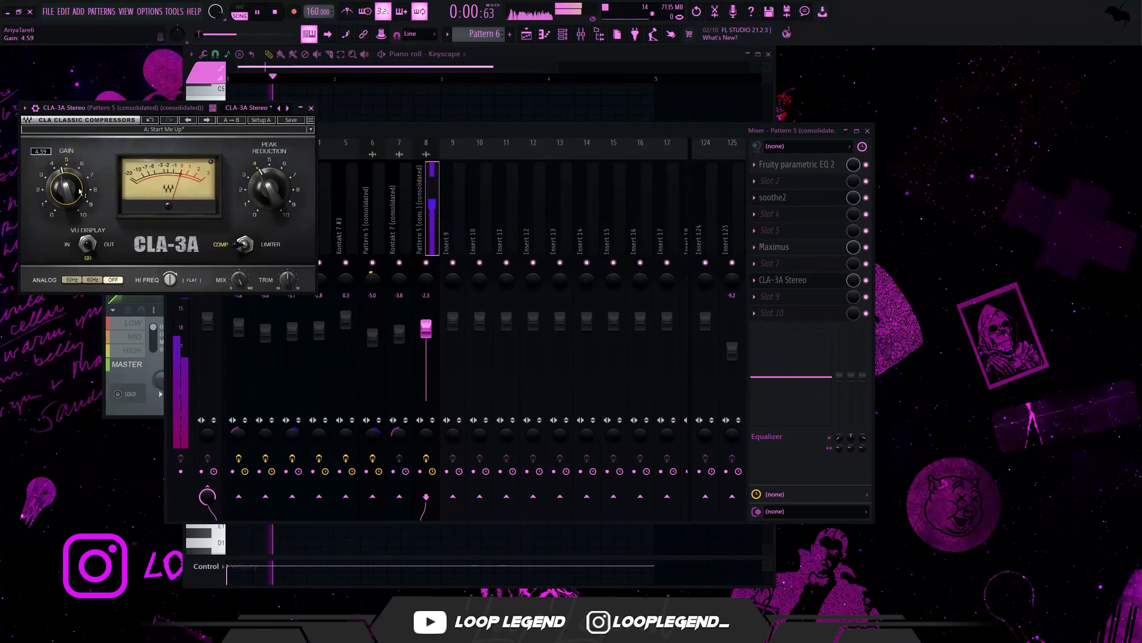
# - Inspect the track's Fruity Parametric EQ 2 curve and add Crystalline in slot 9
pyautogui.click(807, 164)
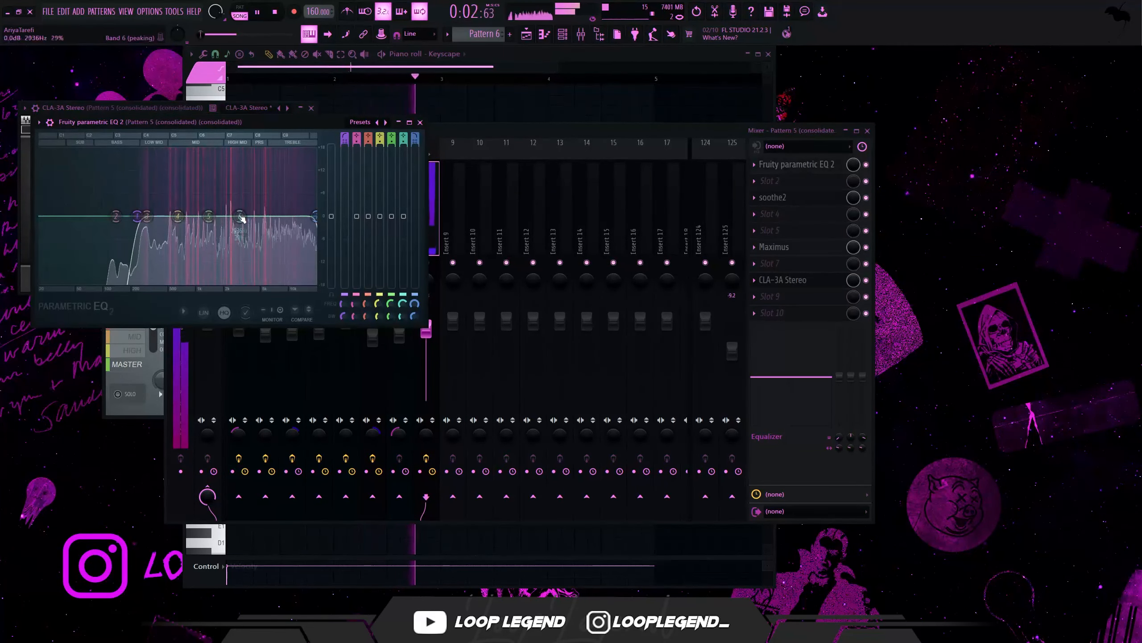
pyautogui.click(770, 297)
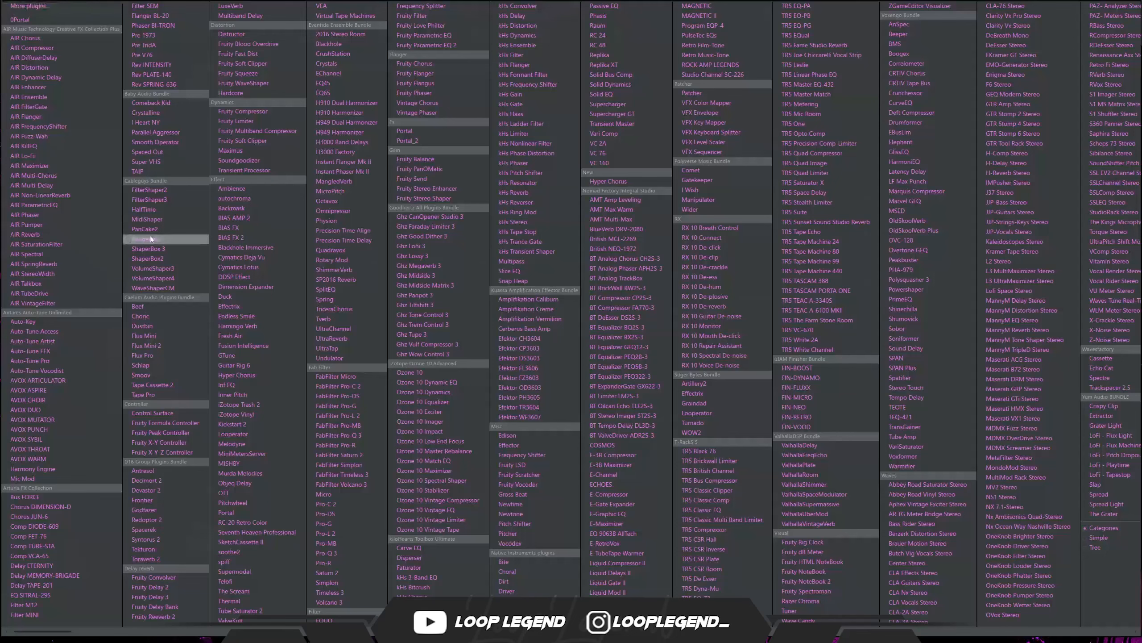
pyautogui.click(177, 115)
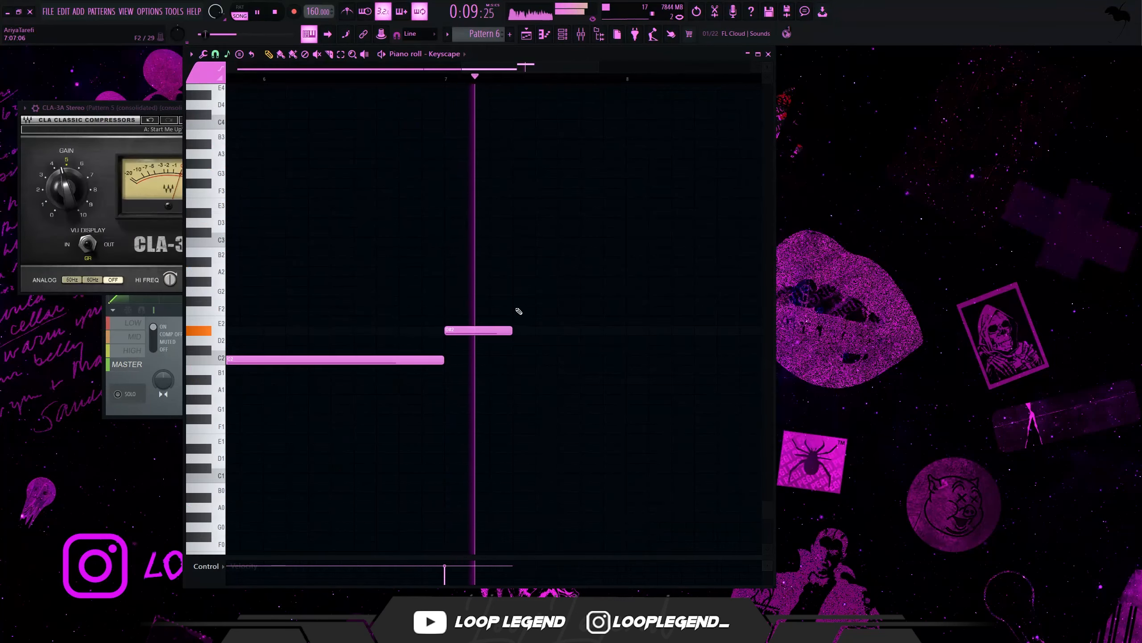
# - In the Keyscape piano roll, arrange a descending F2, D#2, C#2 line of six-step notes from the start of bar 7
pyautogui.click(517, 310)
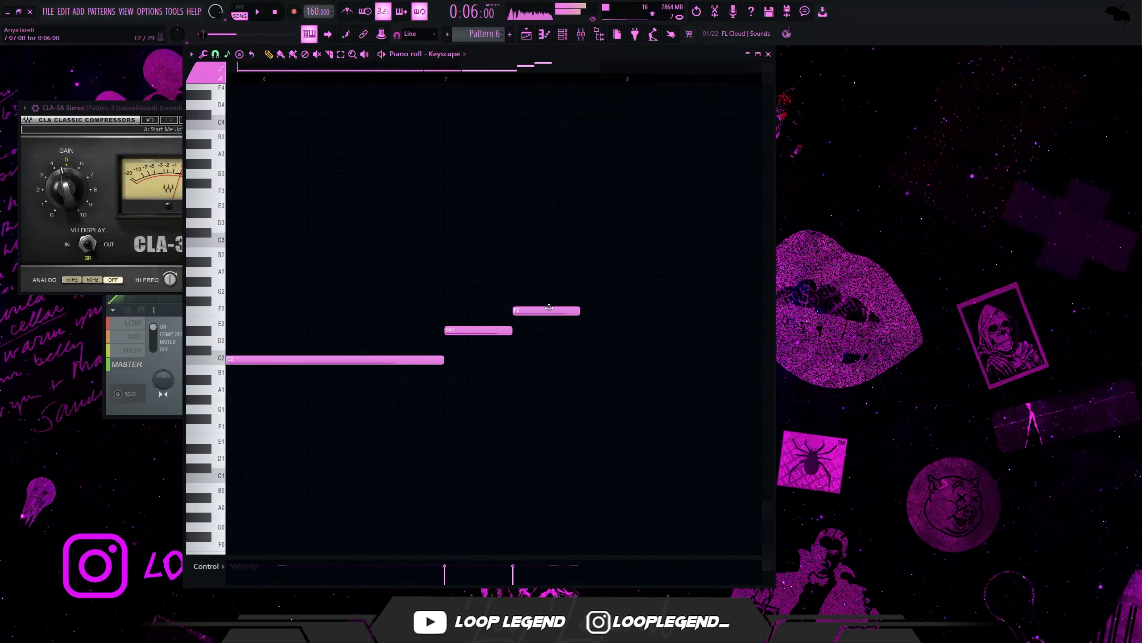
pyautogui.press('space')
pyautogui.moveTo(549, 309); pyautogui.dragTo(540, 331)
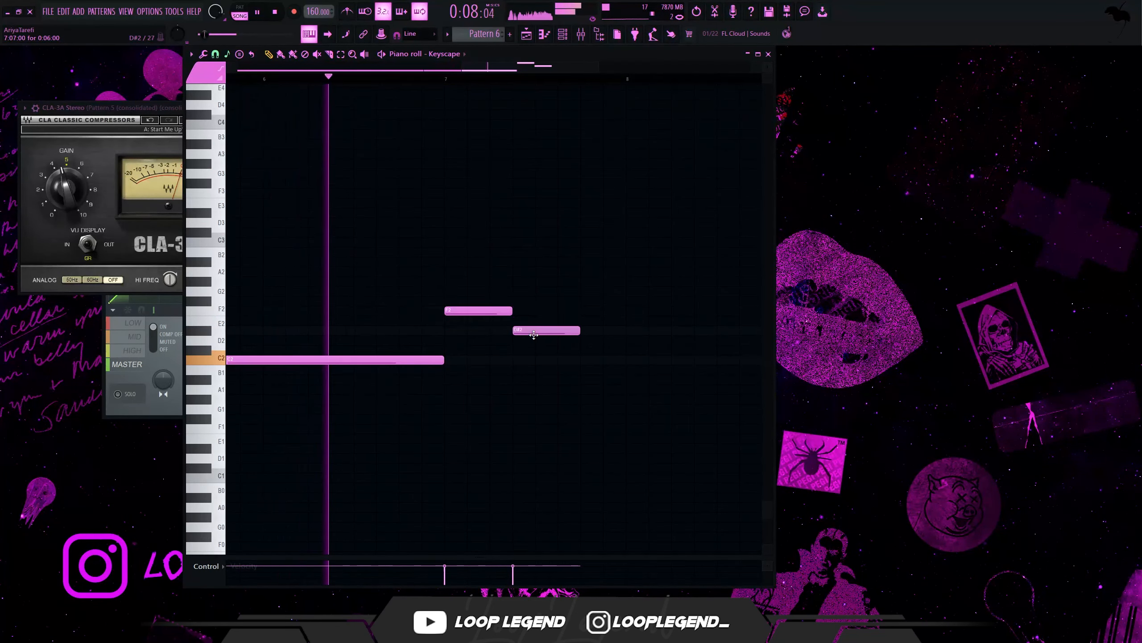
pyautogui.click(589, 353)
pyautogui.press('space')
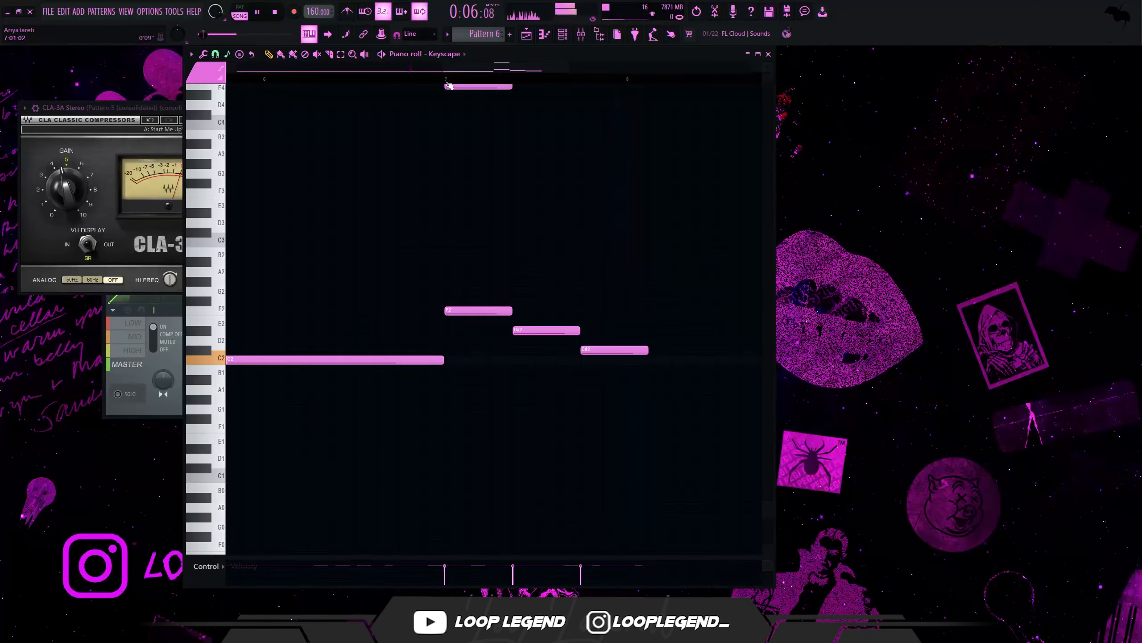
# - Raise the third note to D2 and lengthen it to ten steps, followed by a six-step D2 and a ten-step C2
pyautogui.press('space')
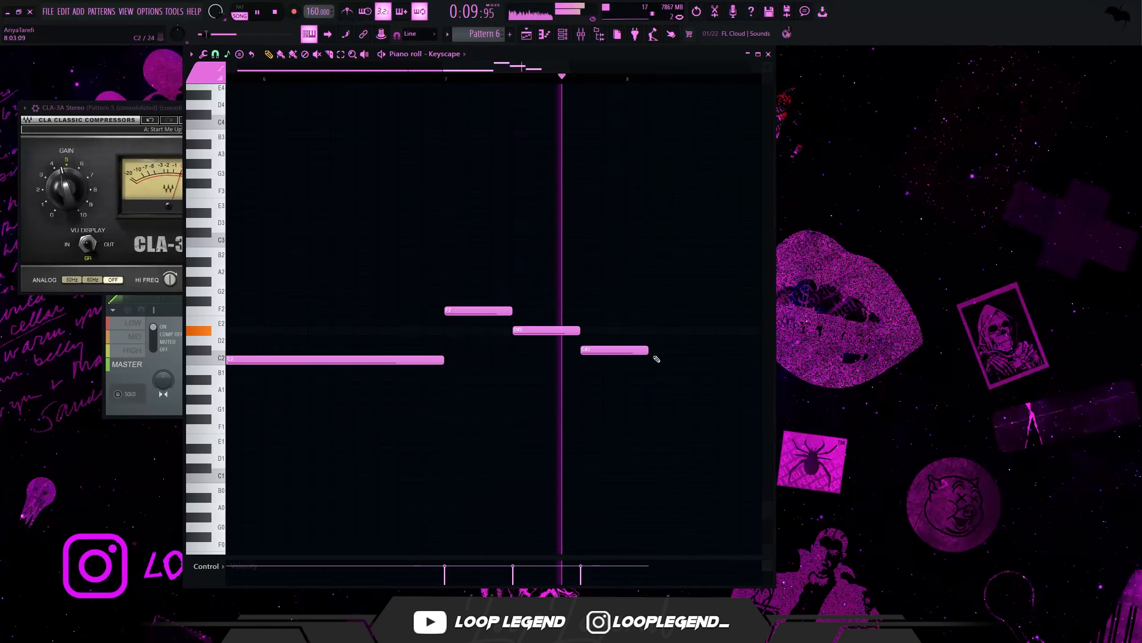
pyautogui.press('space')
pyautogui.press('space')
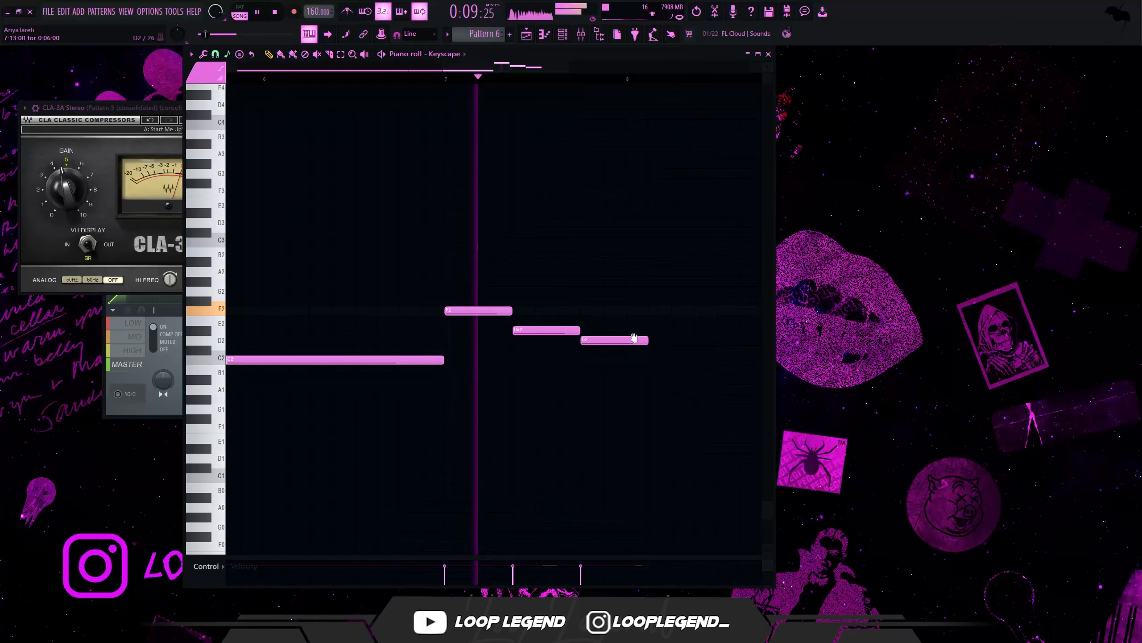
pyautogui.click(668, 340)
pyautogui.press('space')
pyautogui.moveTo(539, 360); pyautogui.dragTo(564, 362)
pyautogui.press('space')
pyautogui.click(647, 380)
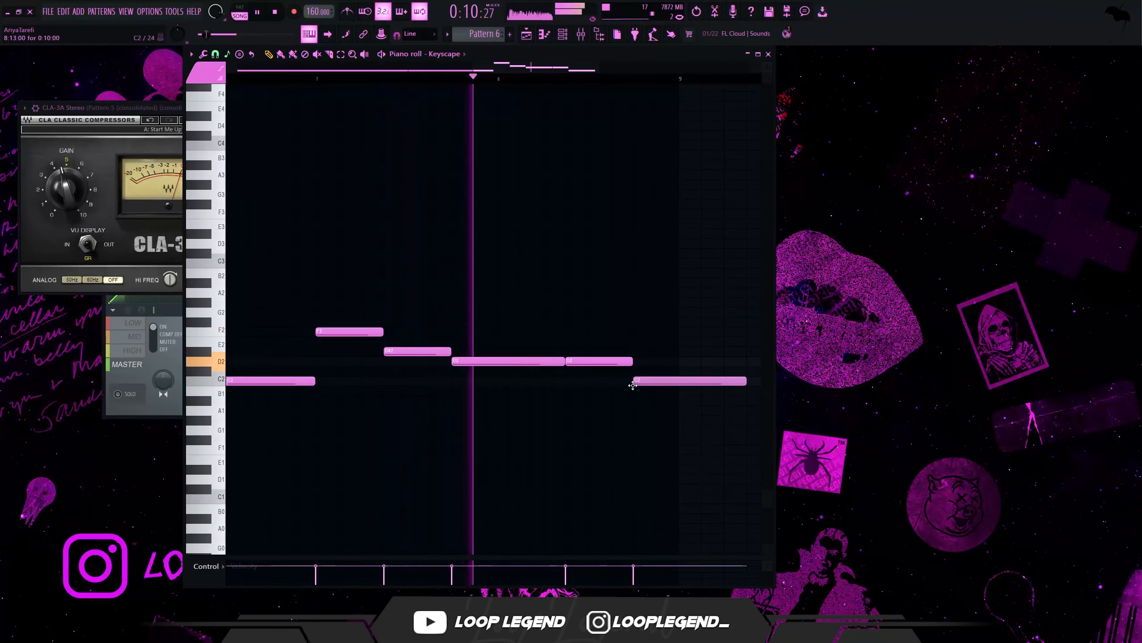
# - Trim the closing C2 note in the Keyscape piano roll to four steps, ending it at bar 9
pyautogui.click(685, 362)
pyautogui.press('space')
pyautogui.rightClick(684, 361)
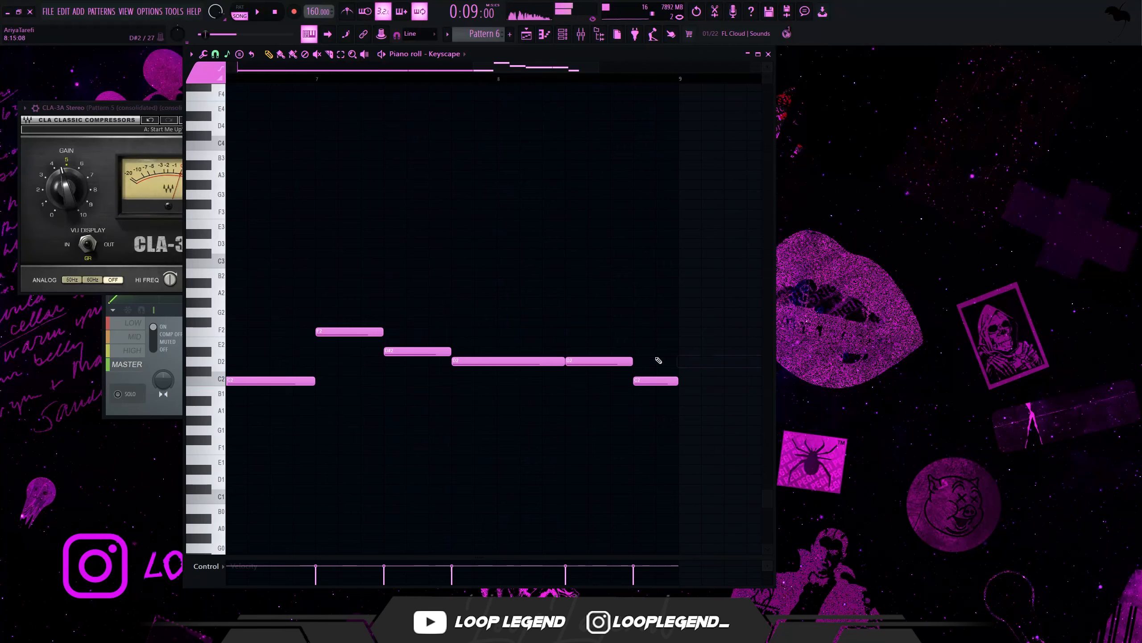
pyautogui.moveTo(633, 382); pyautogui.dragTo(609, 362)
pyautogui.moveTo(654, 382); pyautogui.dragTo(677, 381)
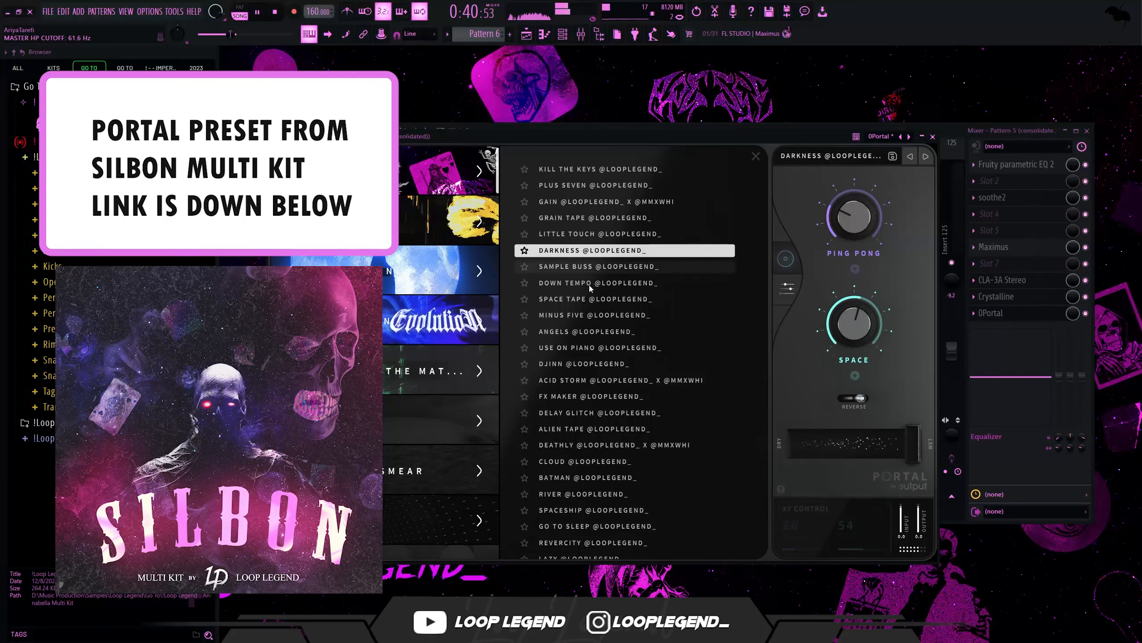
pyautogui.click(628, 271)
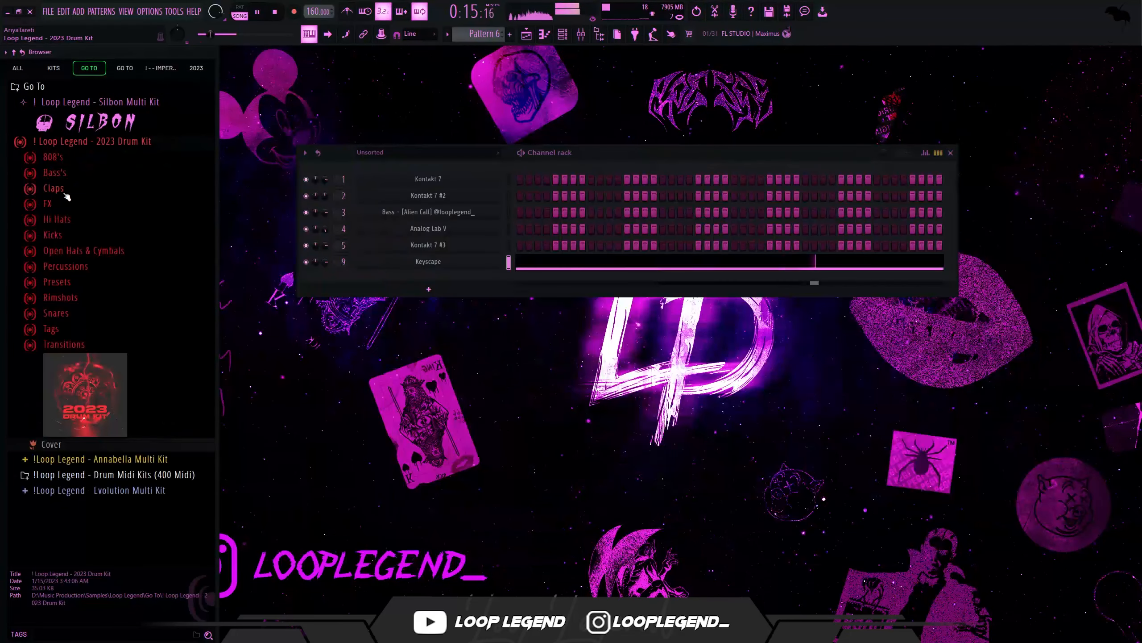
# - Add Clap - [Layered 2] from the 2023 Drum Kit as a channel and load ! Clap Midi 8 Bar for its notes
pyautogui.click(65, 193)
pyautogui.click(129, 313)
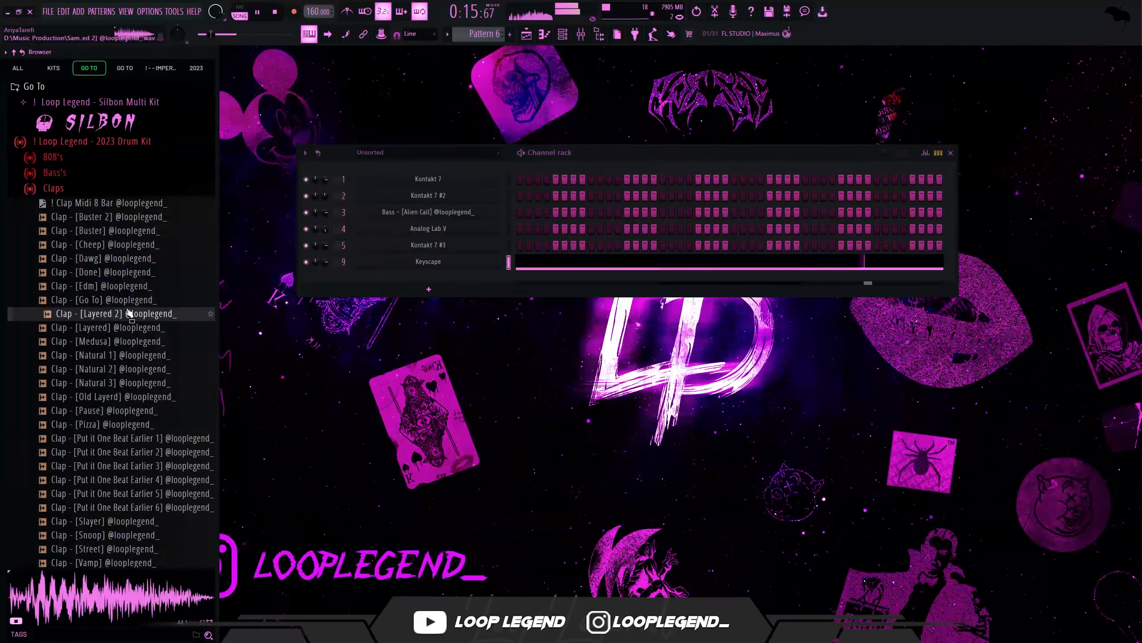
pyautogui.rightClick(121, 317)
pyautogui.click(134, 331)
pyautogui.rightClick(121, 203)
pyautogui.click(135, 207)
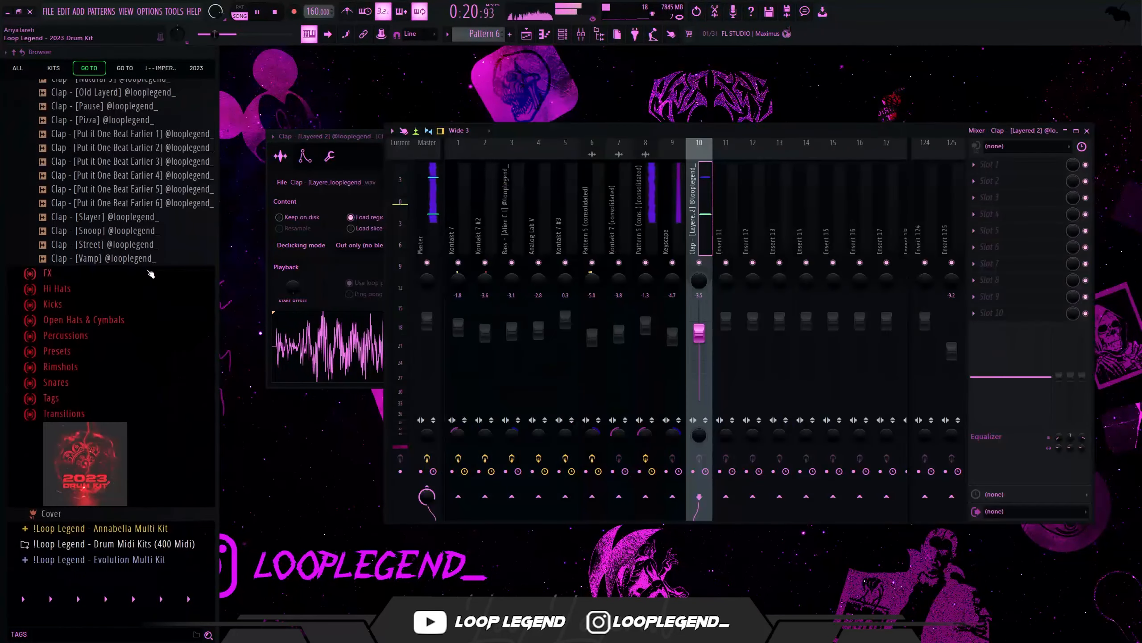
# - Add the Clap - [Vamp] and Snare - [Spacecraft] samples as channels below the first clap
pyautogui.rightClick(147, 259)
pyautogui.click(270, 267)
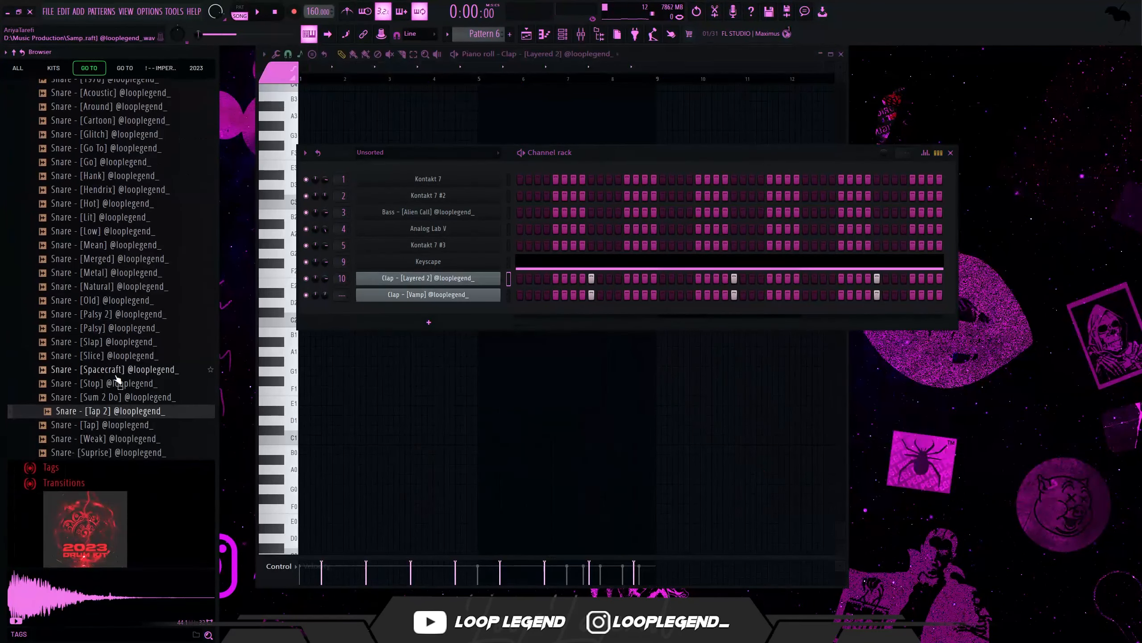
pyautogui.moveTo(134, 370); pyautogui.dragTo(510, 301)
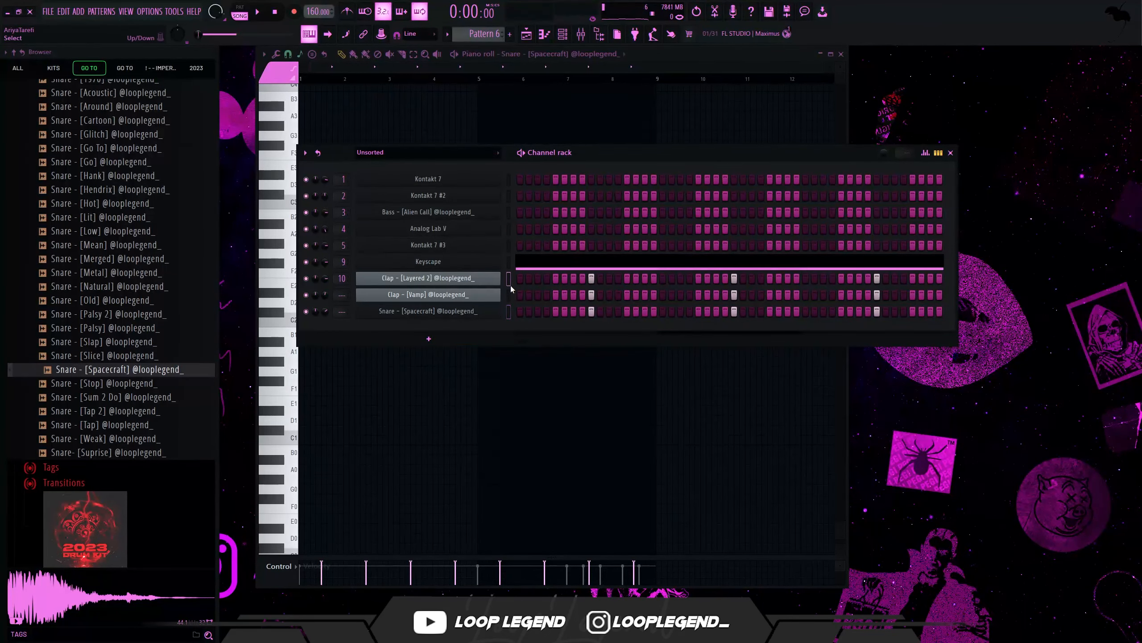
# - Route the clap and snare mixer tracks to insert 14 and lower that insert's fader while listening
pyautogui.press('F9')
pyautogui.press('F6')
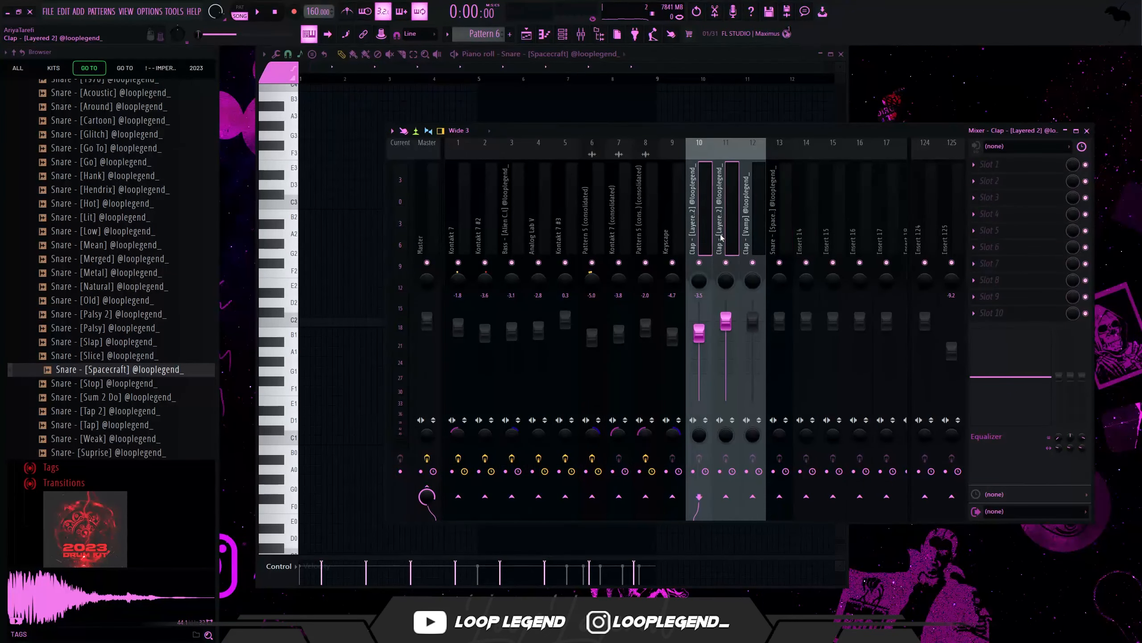
pyautogui.rightClick(806, 497)
pyautogui.click(819, 516)
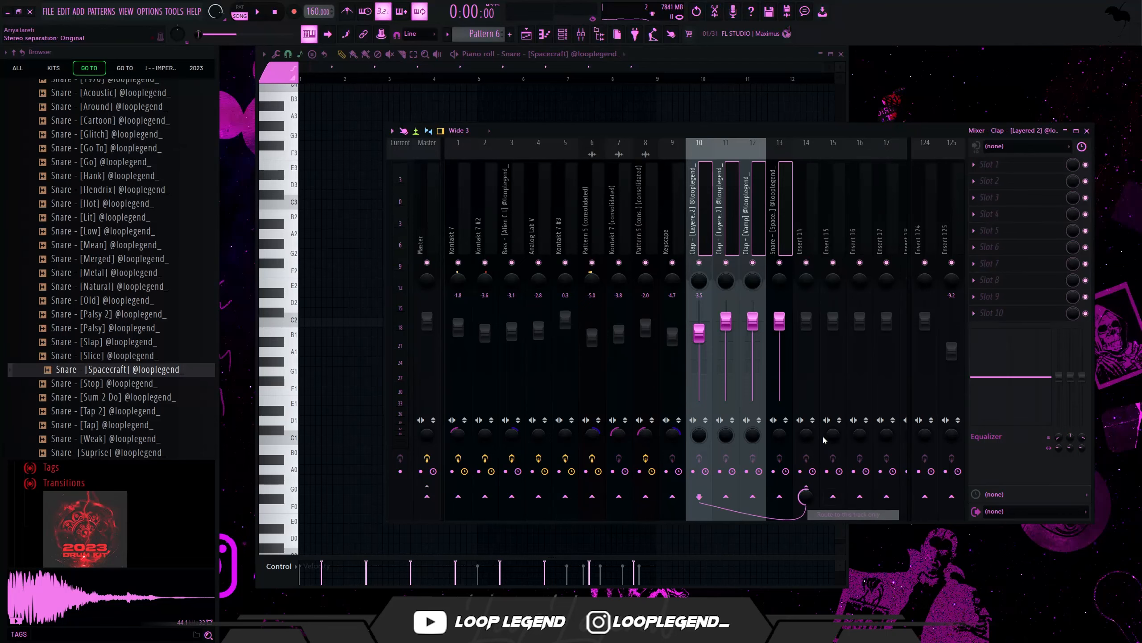
pyautogui.press('space')
pyautogui.moveTo(807, 321); pyautogui.dragTo(808, 345)
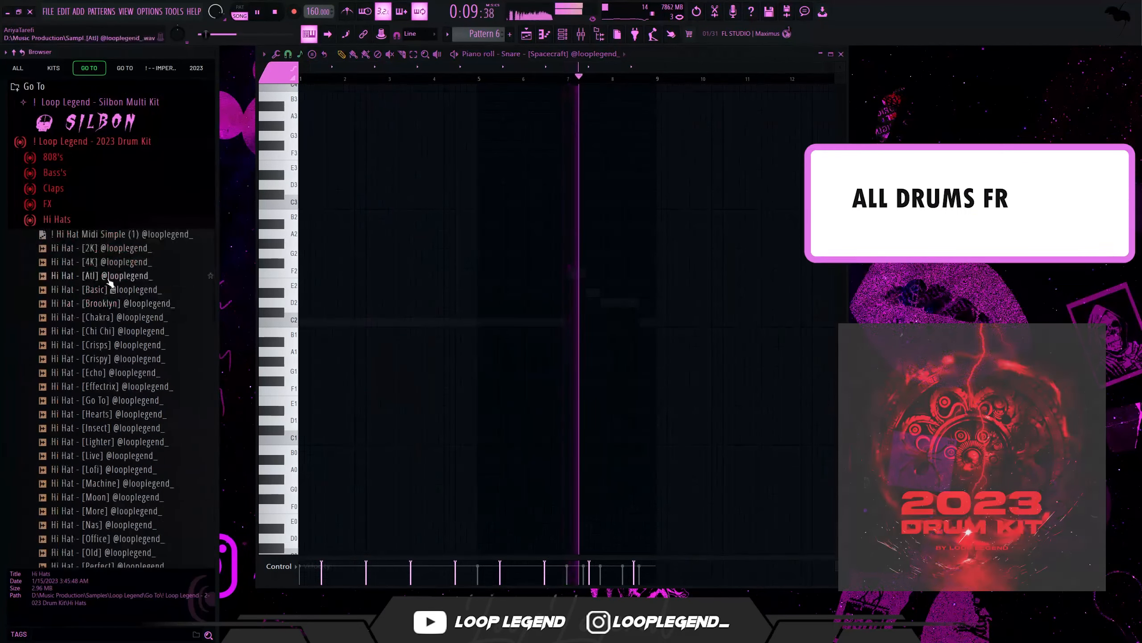
# - Add Hi Hat - [Atl] from the 2023 Drum Kit as a new channel
pyautogui.rightClick(110, 282)
pyautogui.click(131, 297)
pyautogui.press('F6')
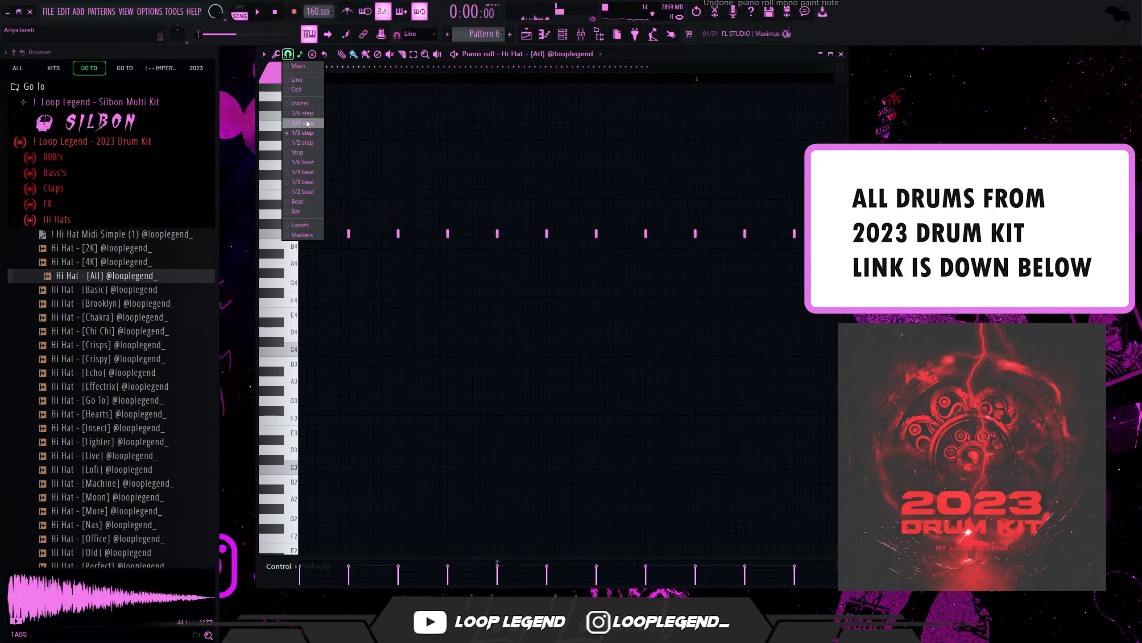
# - Set snapping to 1/4 step and build a low hi-hat roll from step 3 with one C4 and three A#3 notes
pyautogui.click(307, 123)
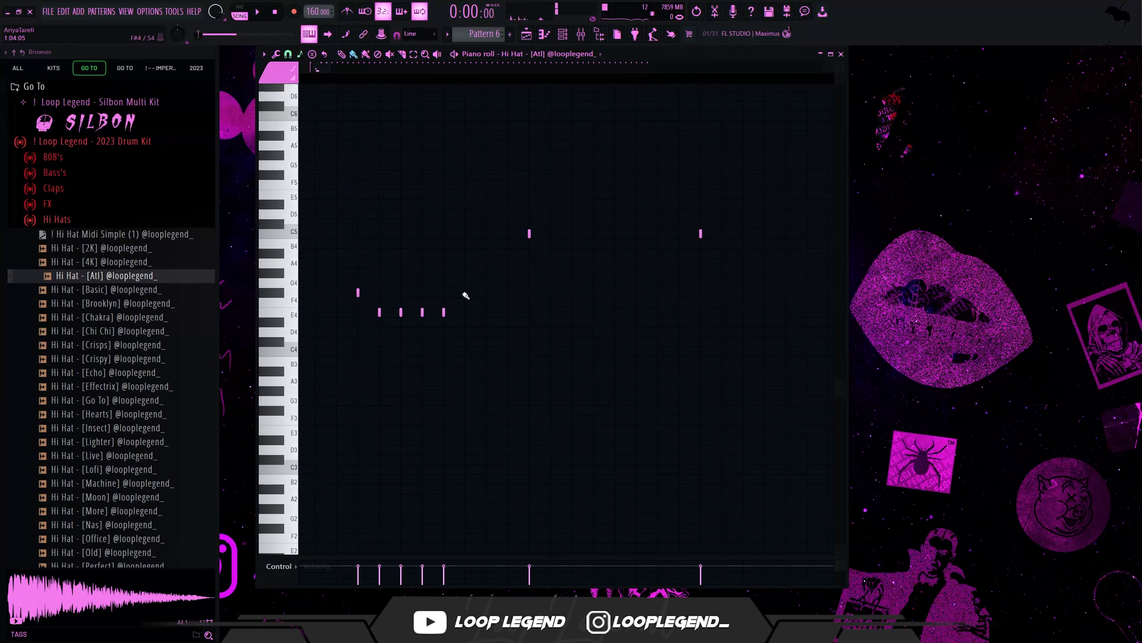
pyautogui.moveTo(479, 262); pyautogui.dragTo(331, 379)
pyautogui.hotkey('shift', 'Down')
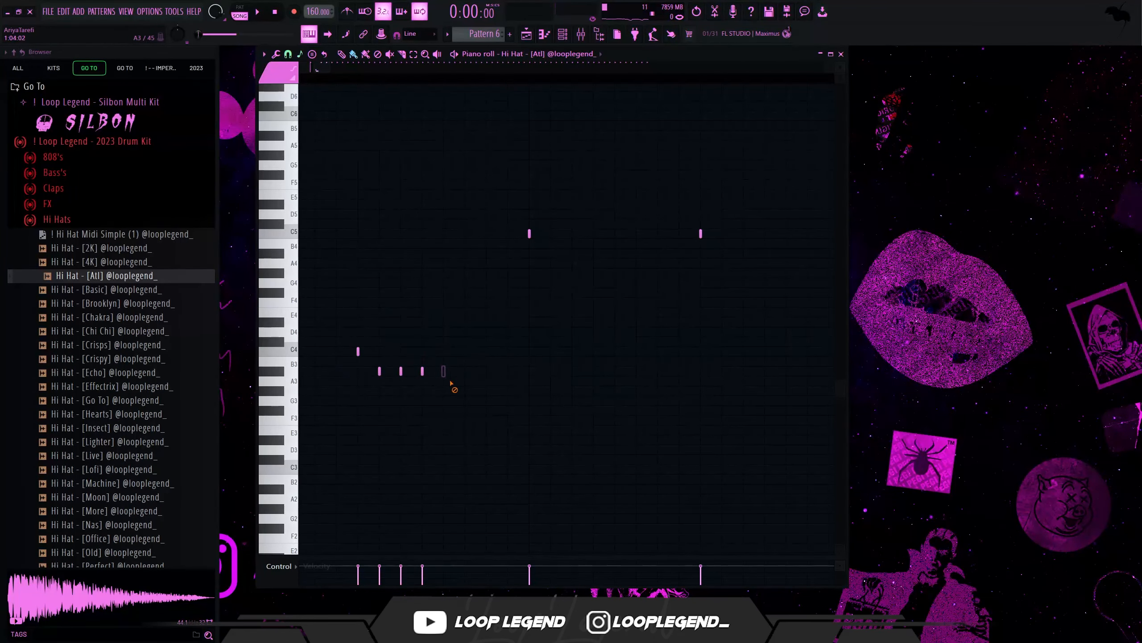
pyautogui.hotkey('ctrl', 'z')
pyautogui.scroll(-2, 495, 382)
# - Set snapping to 1/2 step and build three-note hi-hat rolls at C5 from step 5 and A#4 from step 11
pyautogui.click(290, 55)
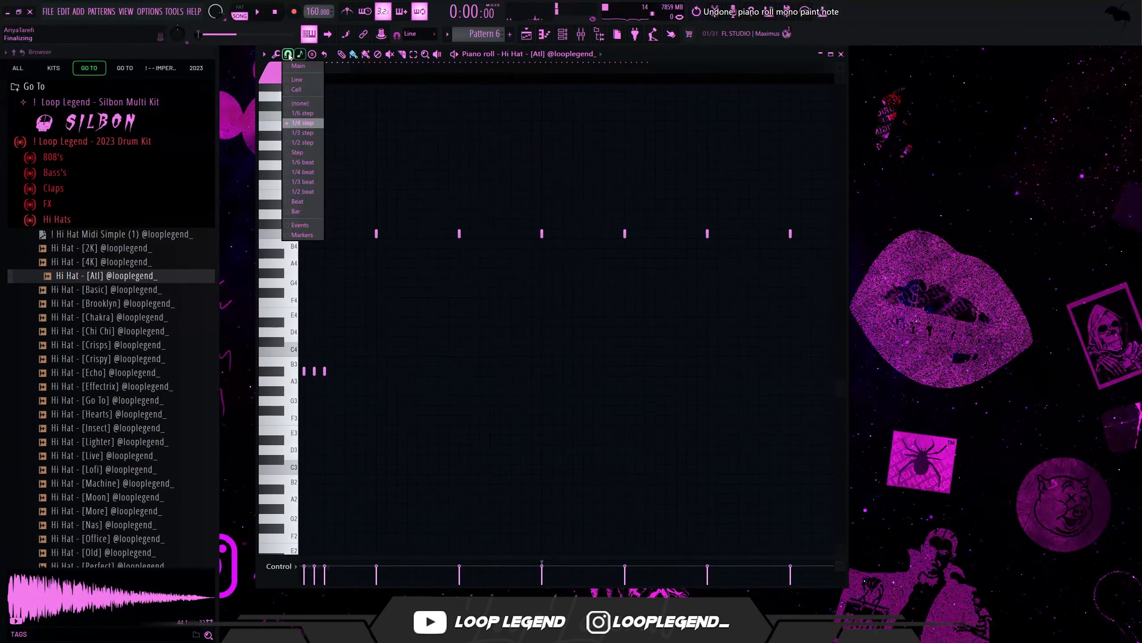
pyautogui.click(313, 142)
pyautogui.press('space')
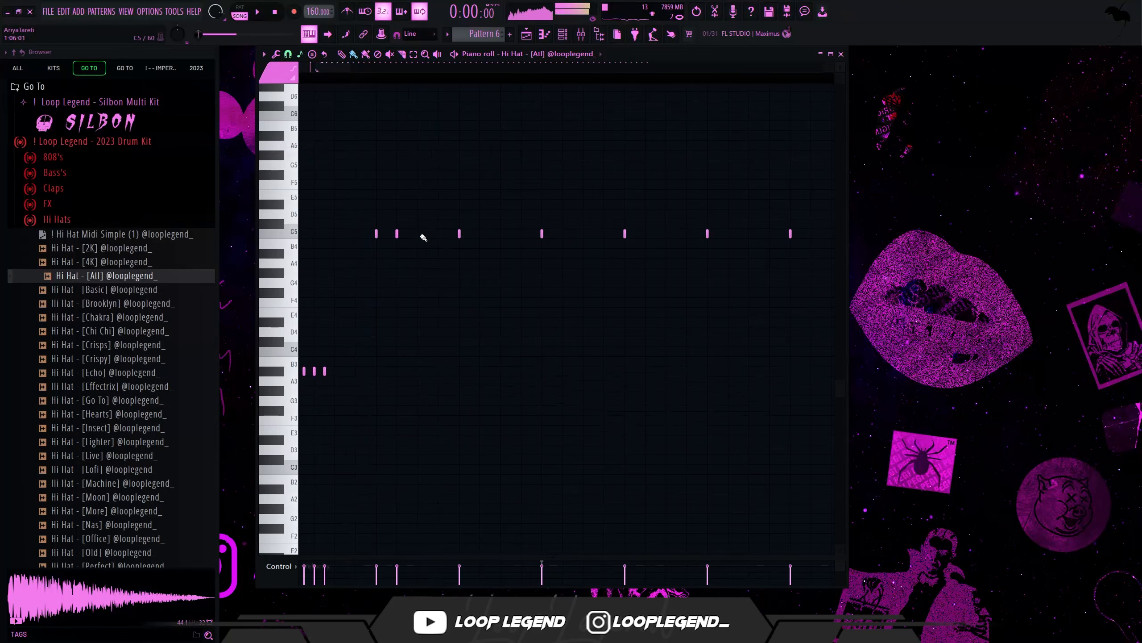
pyautogui.press('space')
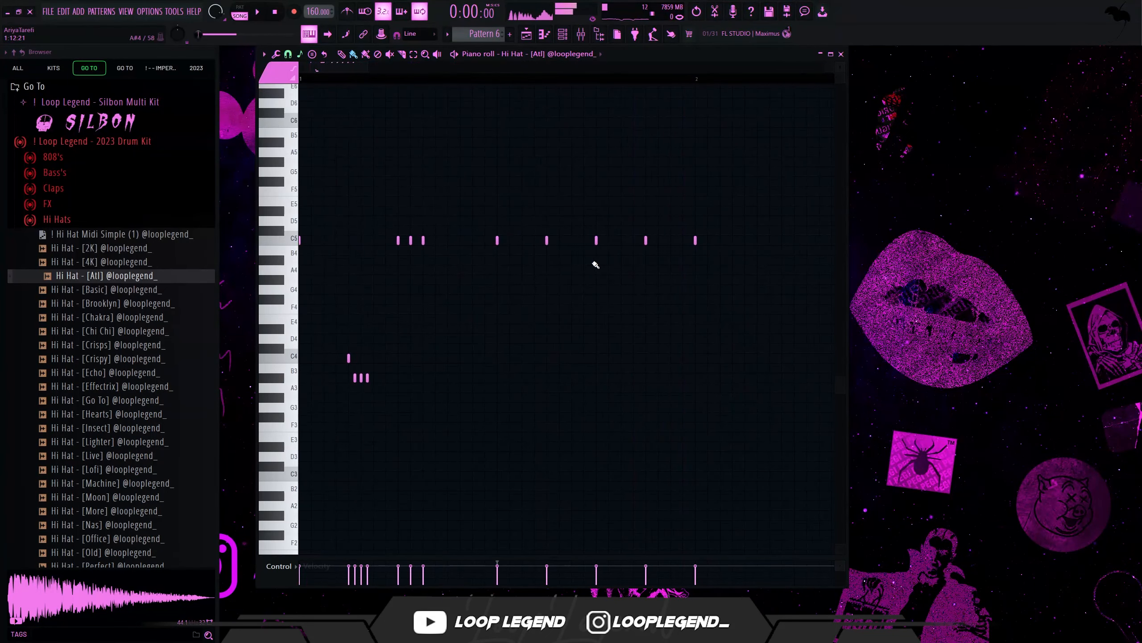
pyautogui.press('space')
pyautogui.moveTo(553, 261); pyautogui.dragTo(578, 260)
pyautogui.press('space')
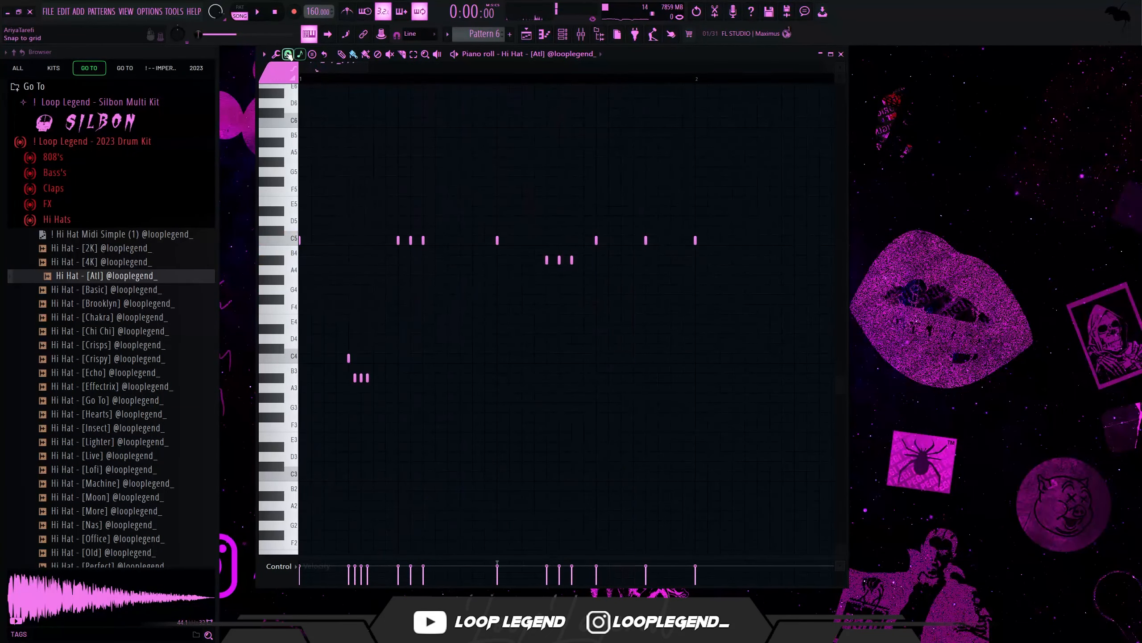
# - Set snapping to 1/4 step and add three F4 notes and an F#4 from step 13, plus a D#4 on step 15
pyautogui.click(288, 54)
pyautogui.click(303, 123)
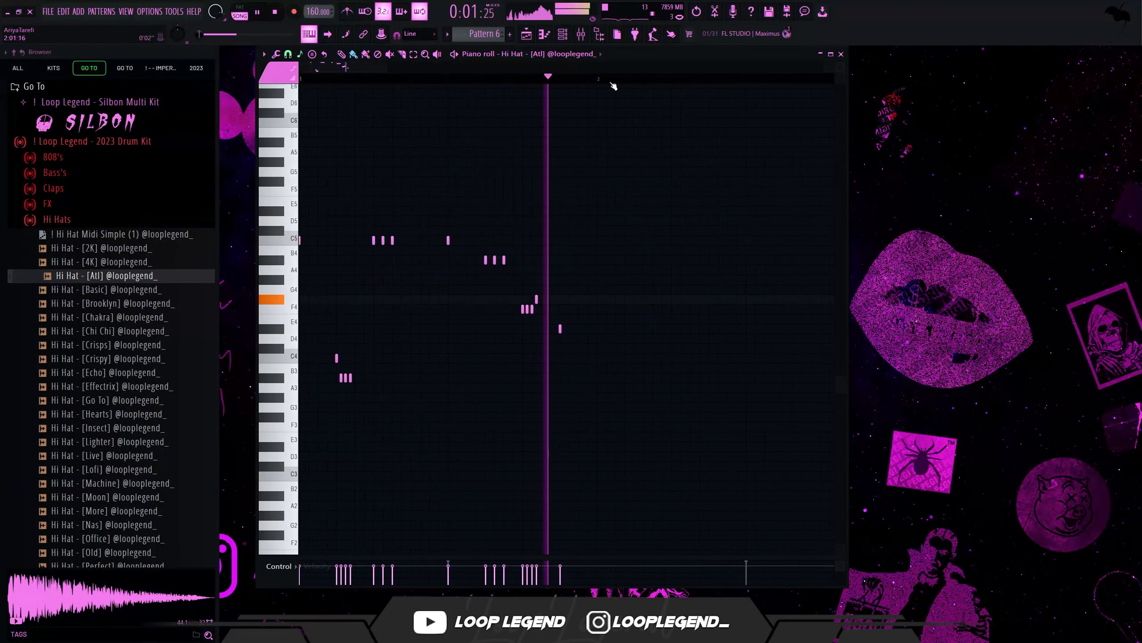
pyautogui.press('space')
# - Delete the last two notes of the A#4 hi-hat roll and play the bar back
pyautogui.moveTo(521, 236); pyautogui.dragTo(502, 265)
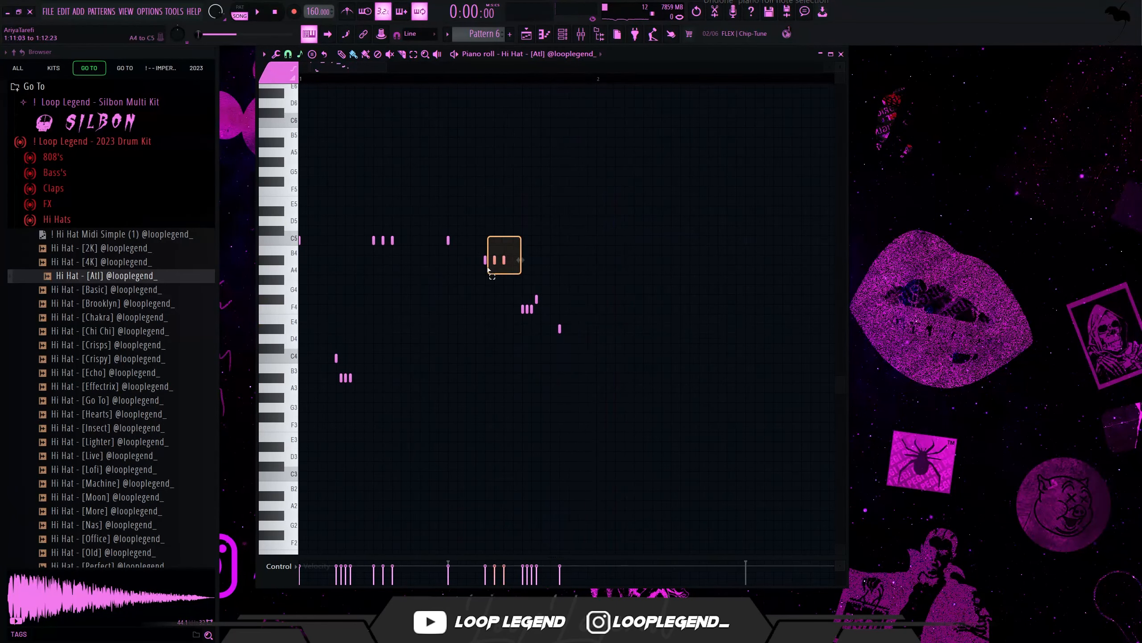
pyautogui.press('Delete')
pyautogui.press('space')
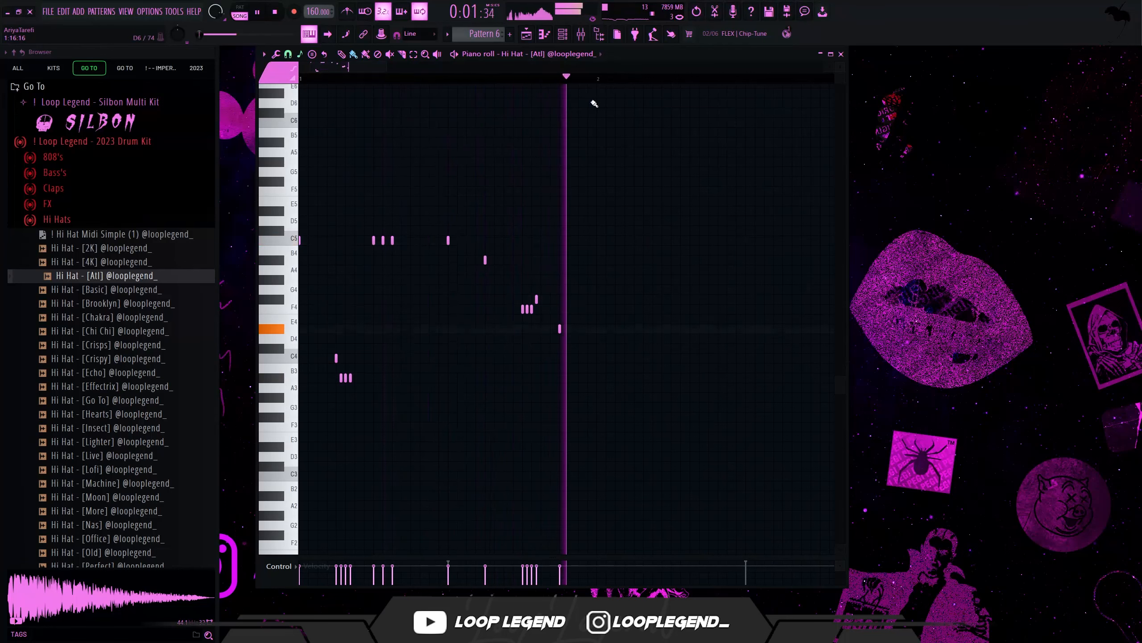
pyautogui.press('space')
# - Duplicate the whole first bar of hi-hats into bar 2
pyautogui.hotkey('ctrl', 'a')
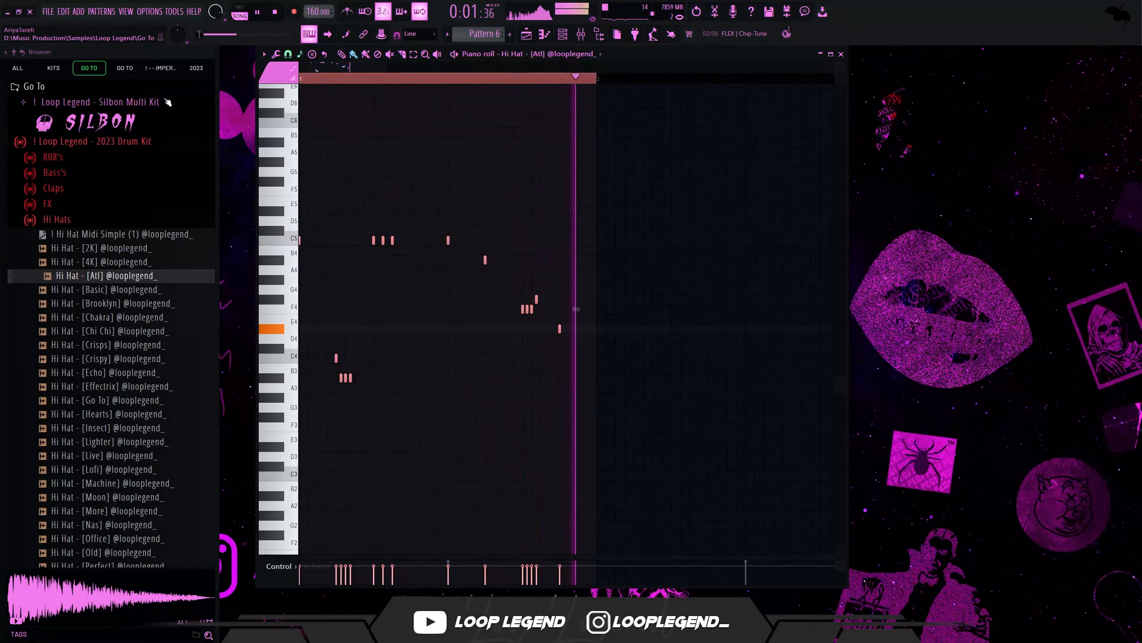
pyautogui.hotkey('ctrl', 'b')
pyautogui.scroll(-3, 479, 171)
pyautogui.press('space')
pyautogui.scroll(3, 472, 178)
# - Replace bar 2's low roll and C5 triple with single C5 hits, leaving steps 1, 3, 7 and 9
pyautogui.moveTo(537, 316); pyautogui.dragTo(477, 417)
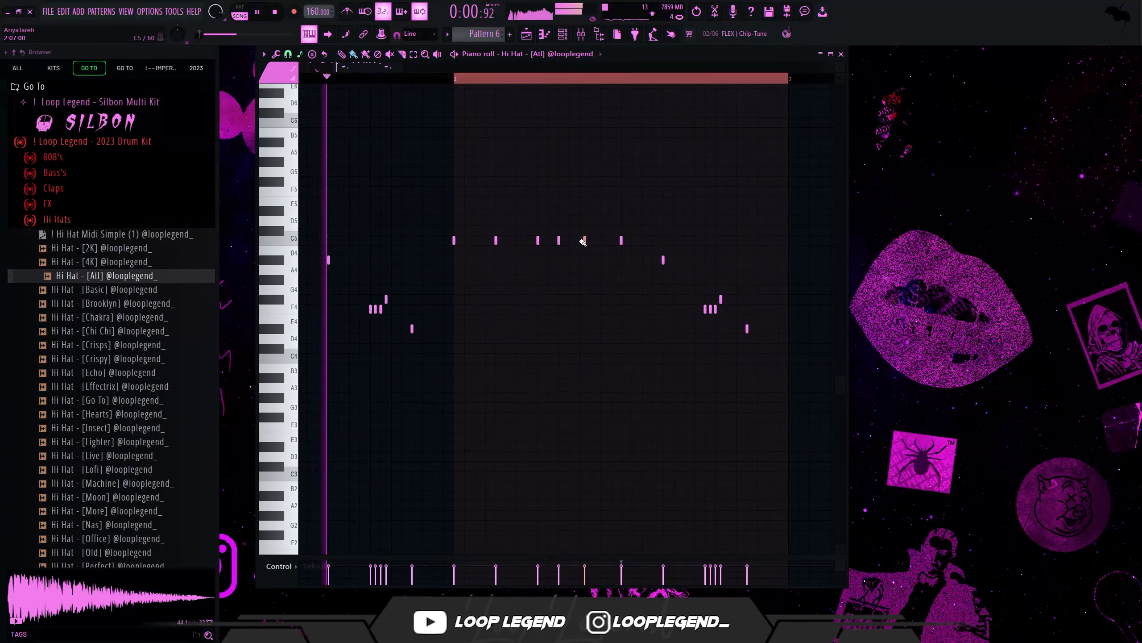
pyautogui.press('space')
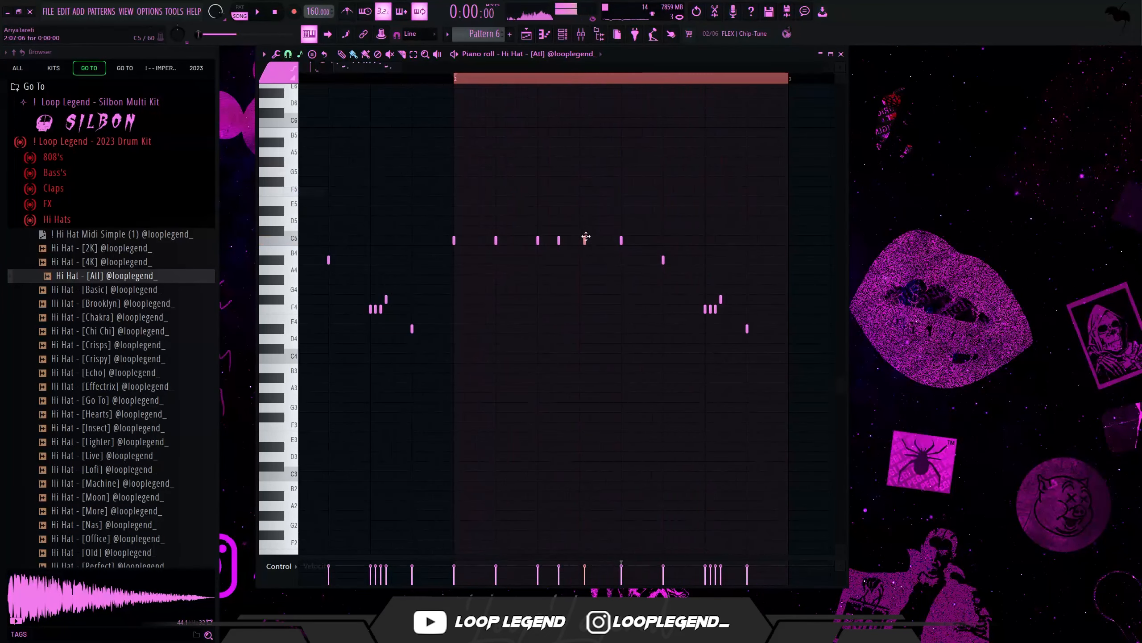
pyautogui.rightClick(559, 240)
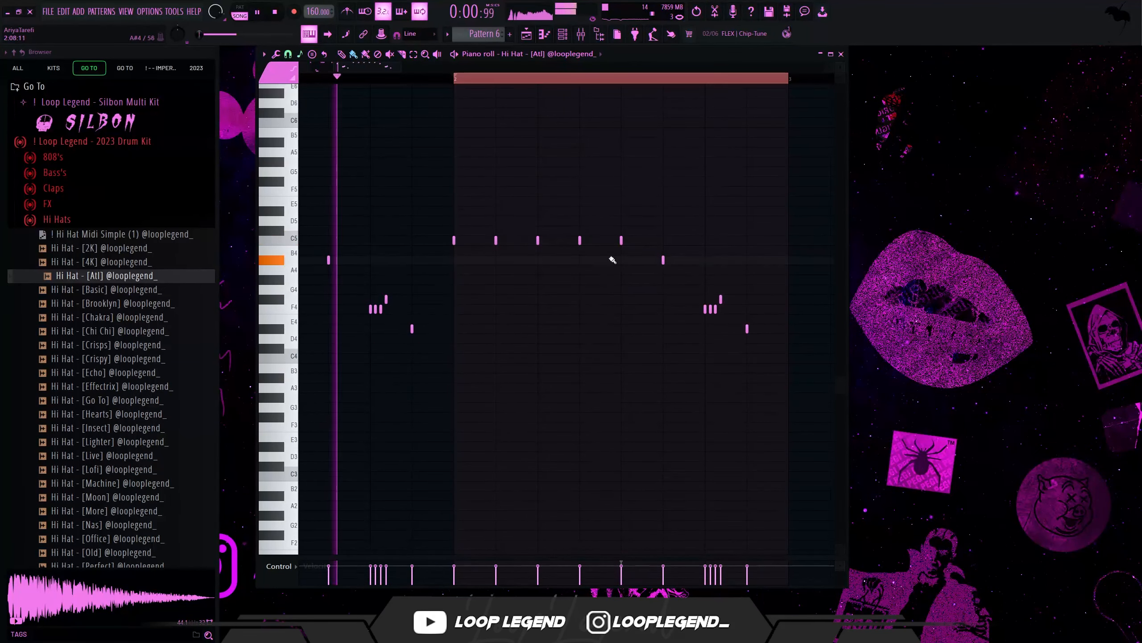
pyautogui.rightClick(580, 240)
pyautogui.press('space')
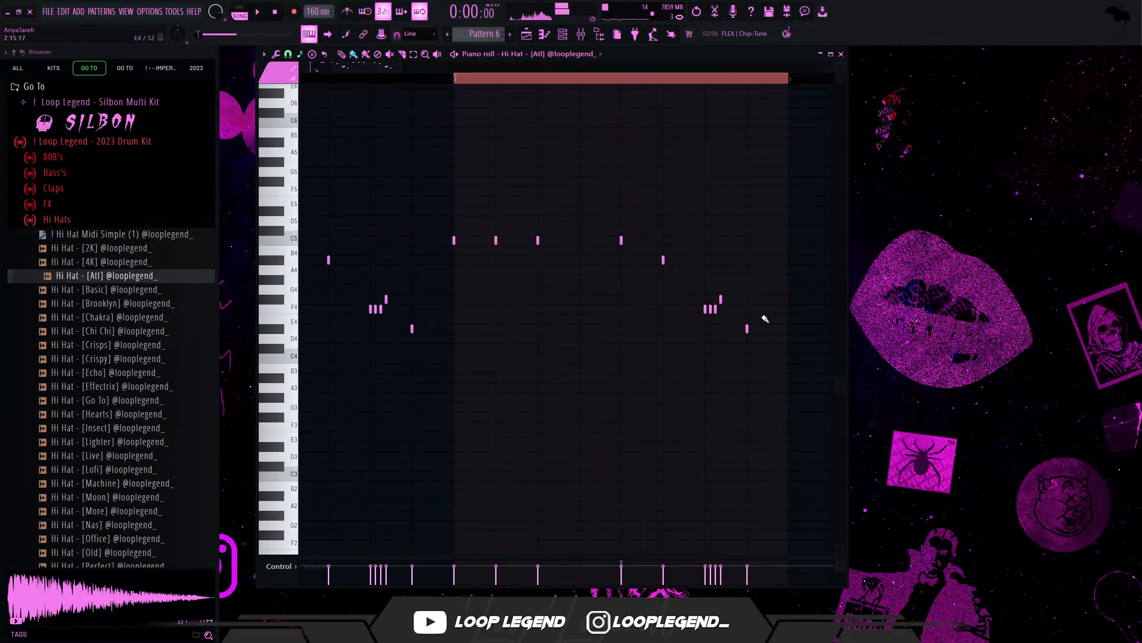
pyautogui.moveTo(537, 240); pyautogui.dragTo(580, 240)
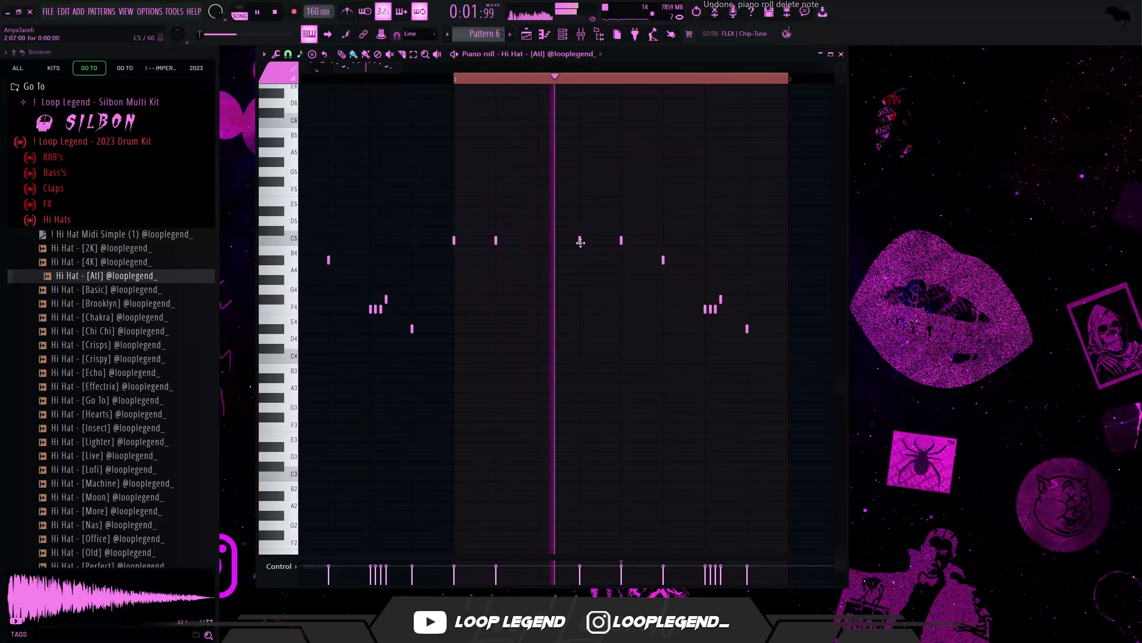
pyautogui.press('space')
pyautogui.press('space')
# - Raise bar 2's closing hi-hat notes six semitones and delete the roll's fourth note at C5
pyautogui.moveTo(790, 363); pyautogui.dragTo(668, 265)
pyautogui.hotkey('shift', 'Up')
pyautogui.hotkey('shift', 'Up')
pyautogui.hotkey('shift', 'Up')
pyautogui.hotkey('shift', 'Up')
pyautogui.hotkey('shift', 'Up')
pyautogui.hotkey('shift', 'Up')
pyautogui.hotkey('shift', 'Up')
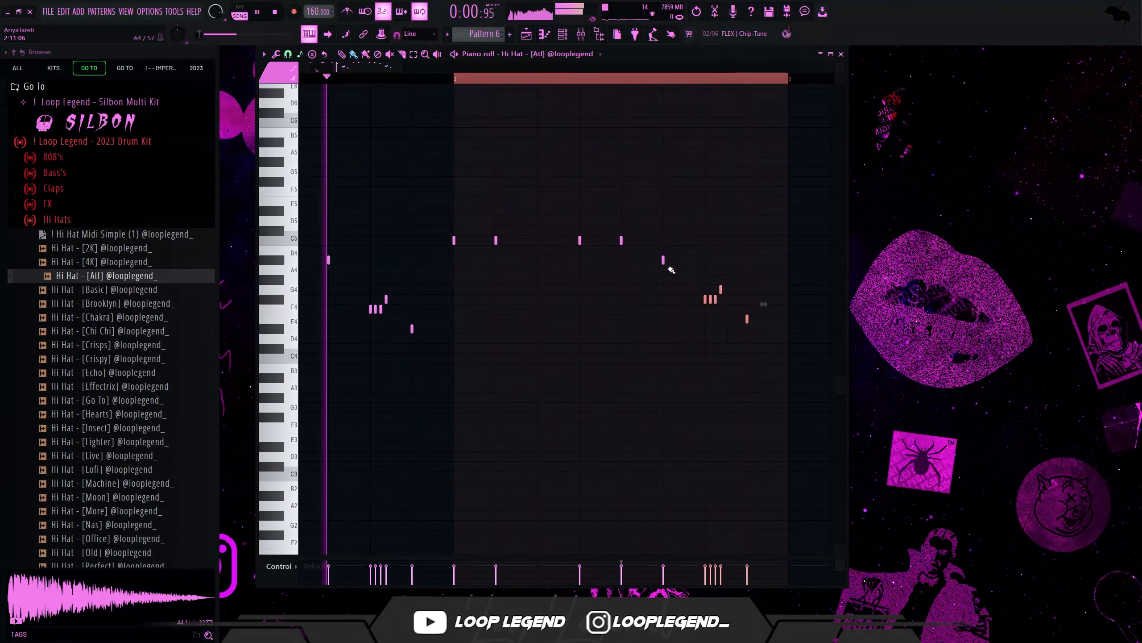
pyautogui.hotkey('shift', 'Down')
pyautogui.rightClick(720, 239)
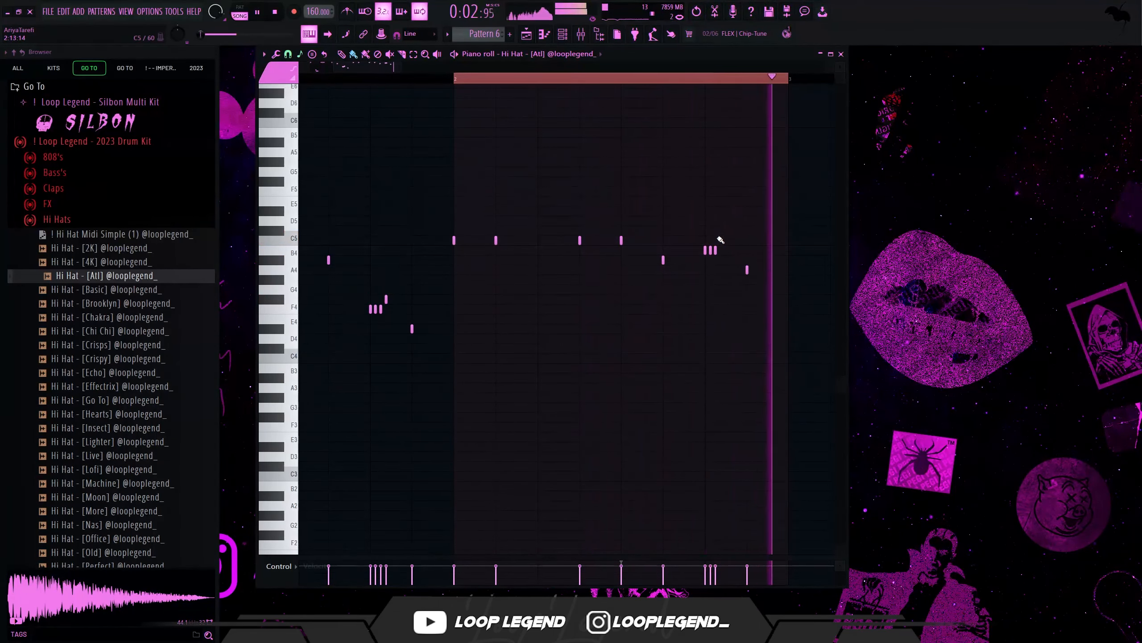
# - Place Accent - [Alien] (BMin 137bpm) from the Silbon Multi Kit on playlist track 9 and check its clip settings
pyautogui.scroll(-5, 548, 161)
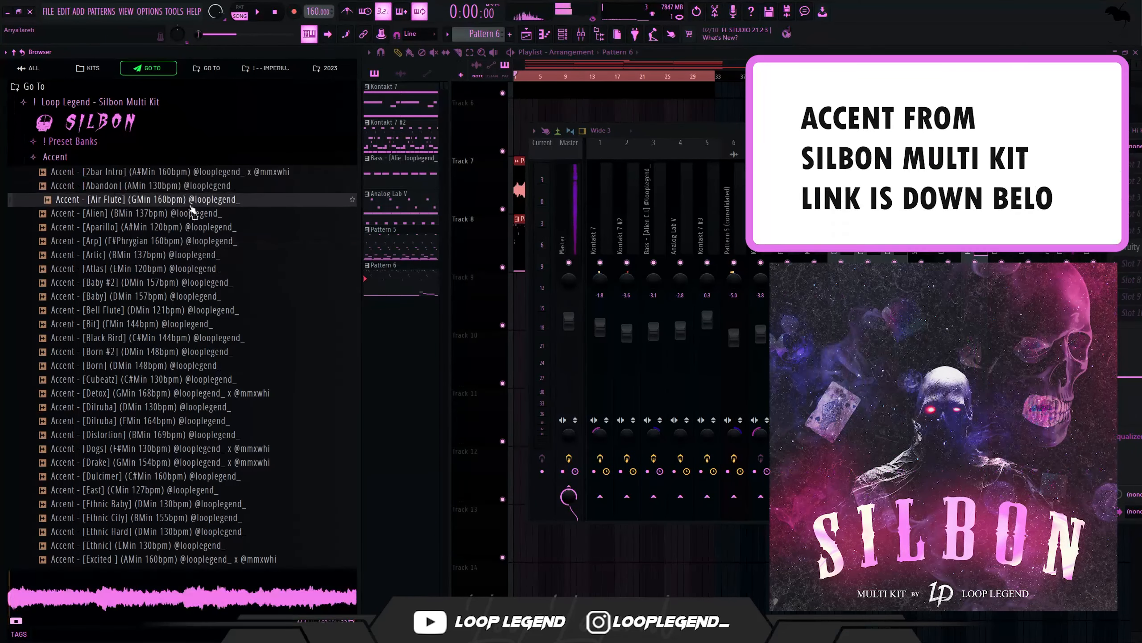
pyautogui.click(194, 216)
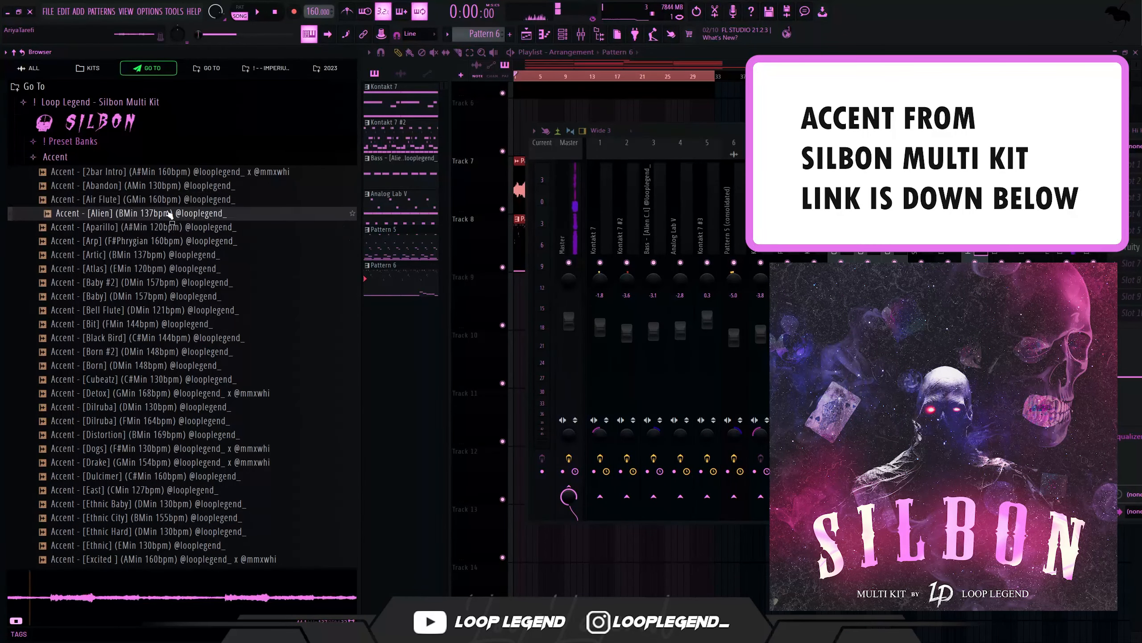
pyautogui.moveTo(300, 336); pyautogui.dragTo(464, 298)
pyautogui.scroll(8, 515, 315)
pyautogui.doubleClick(595, 285)
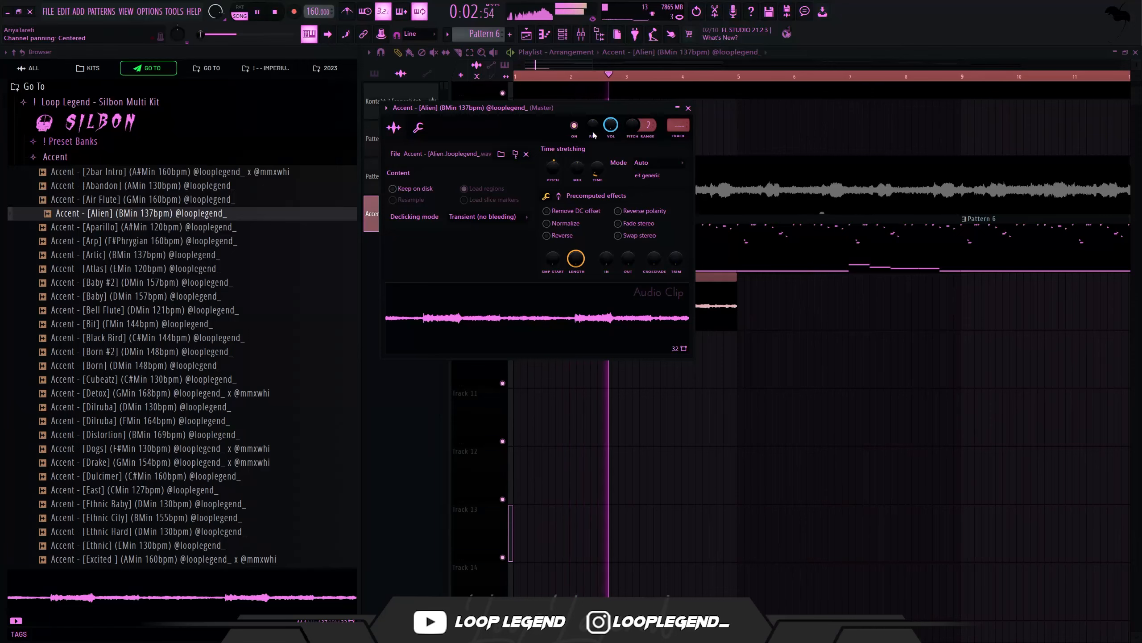
pyautogui.press('Escape')
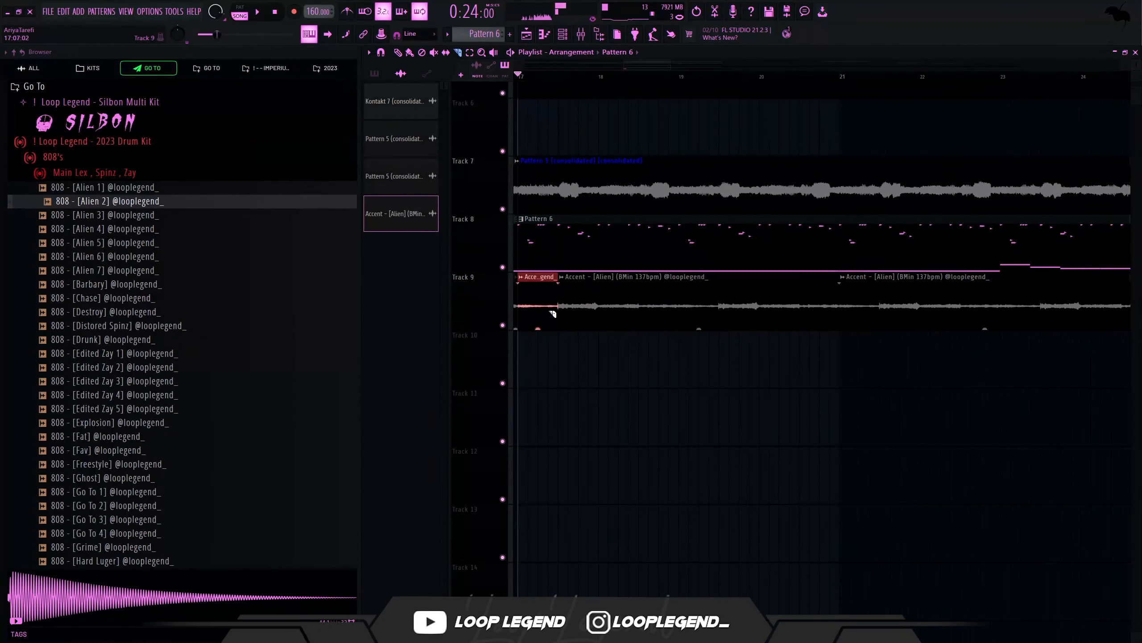
# - Delete the half-bar accent slice at the start of bar 17 on track 9 and listen
pyautogui.press('Delete')
pyautogui.press('space')
pyautogui.scroll(3, 583, 314)
pyautogui.click(616, 314)
pyautogui.press('space')
pyautogui.scroll(2, 615, 303)
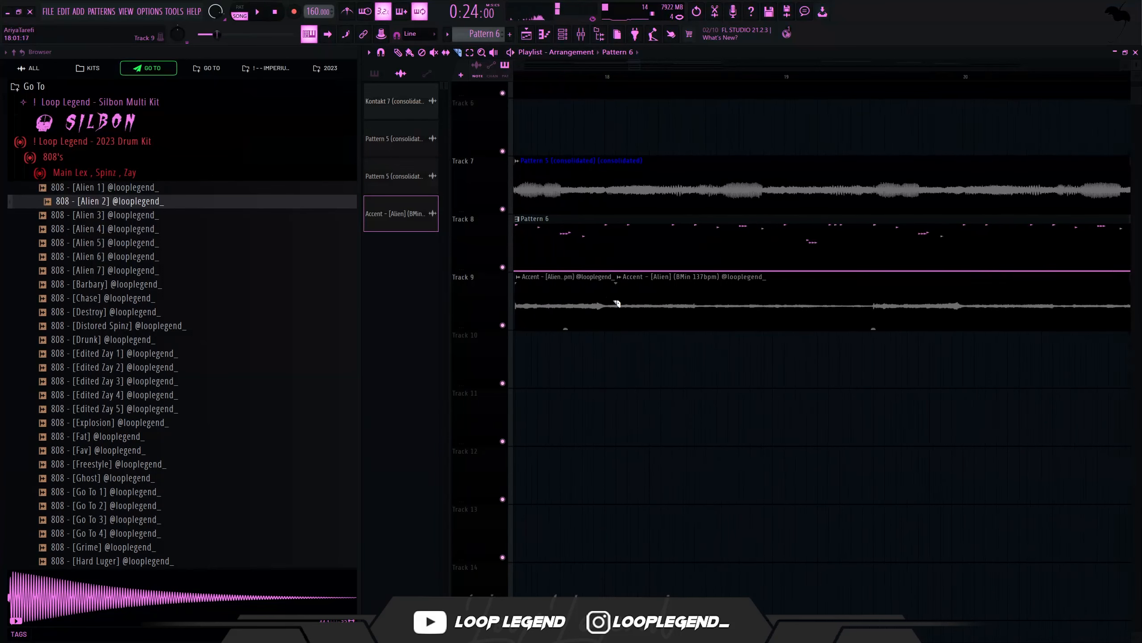
pyautogui.hotkey('ctrl', 'z')
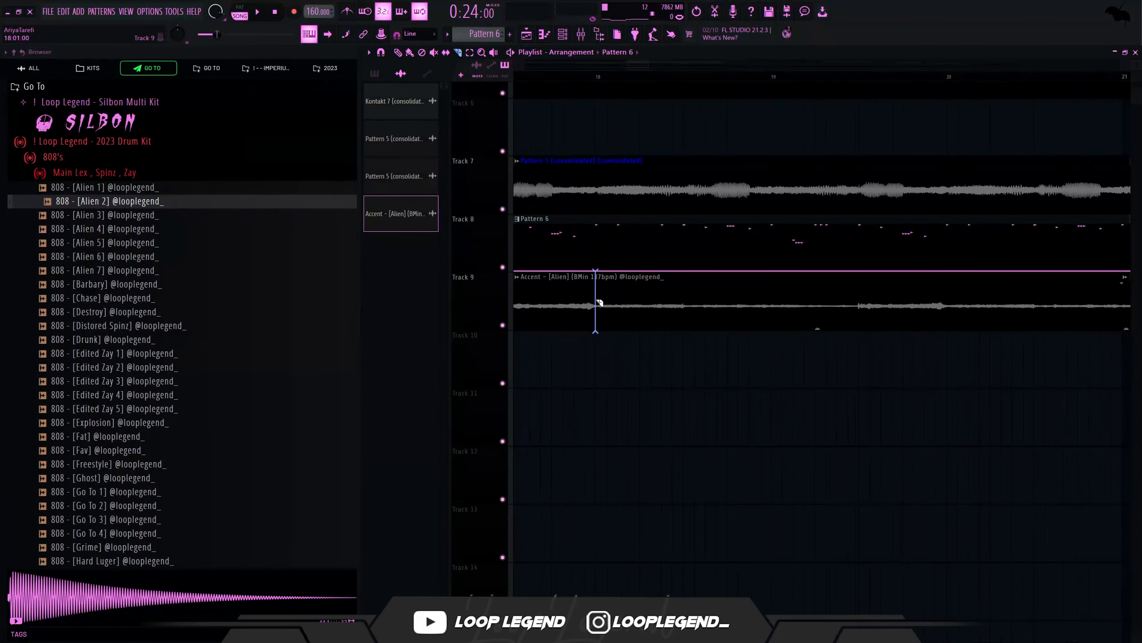
# - Slice the track 9 accent clip at bar 18, try cutting out the section after it, and undo the cut
pyautogui.keyDown('ctrl'); pyautogui.click(742, 303); pyautogui.keyUp('ctrl')
pyautogui.hotkey('ctrl', 'x')
pyautogui.press('space')
pyautogui.hotkey('ctrl', 'z')
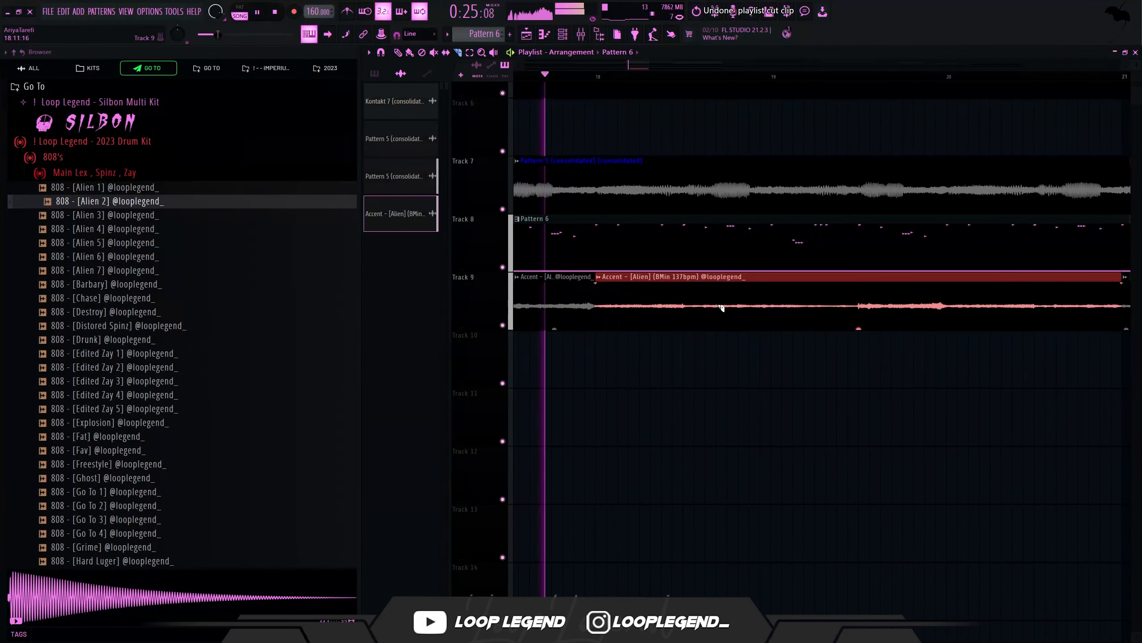
# - Delete the long accent section between bars 18 and 21 on track 9 and repeat the short slice two bars further on
pyautogui.rightClick(748, 310)
pyautogui.scroll(2, 868, 312)
pyautogui.rightClick(841, 312)
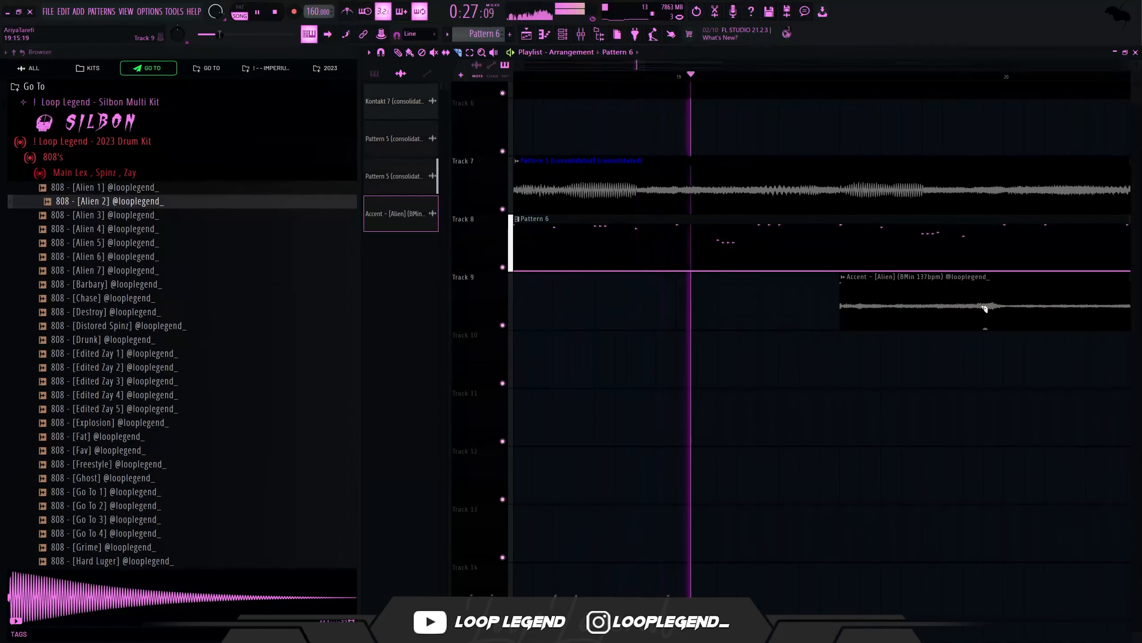
pyautogui.click(1003, 311)
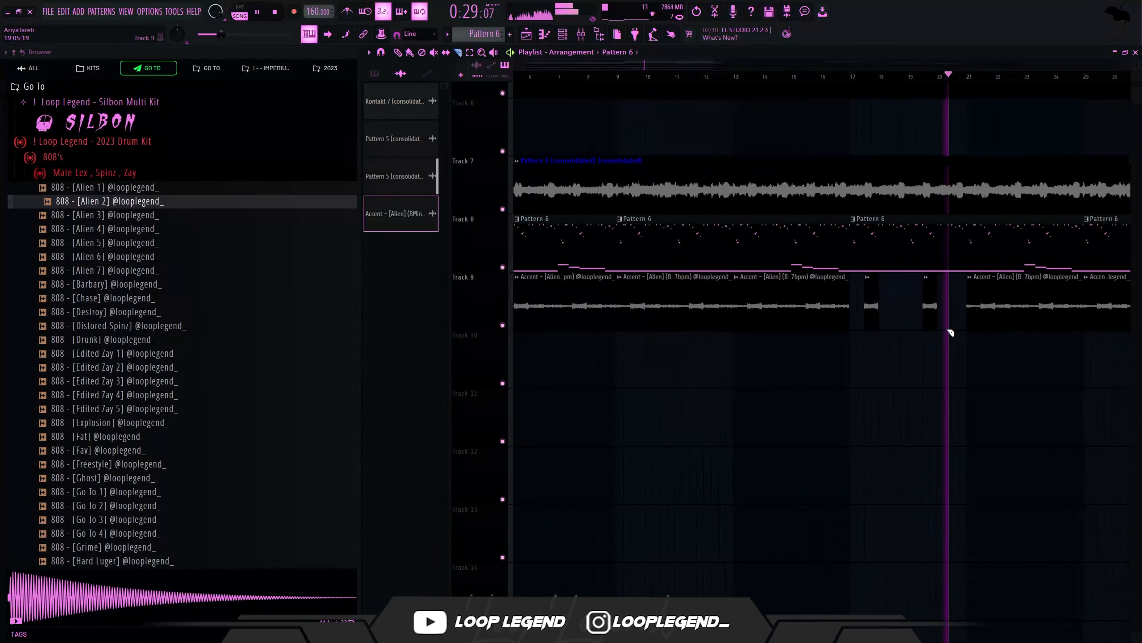
pyautogui.scroll(-2, 964, 309)
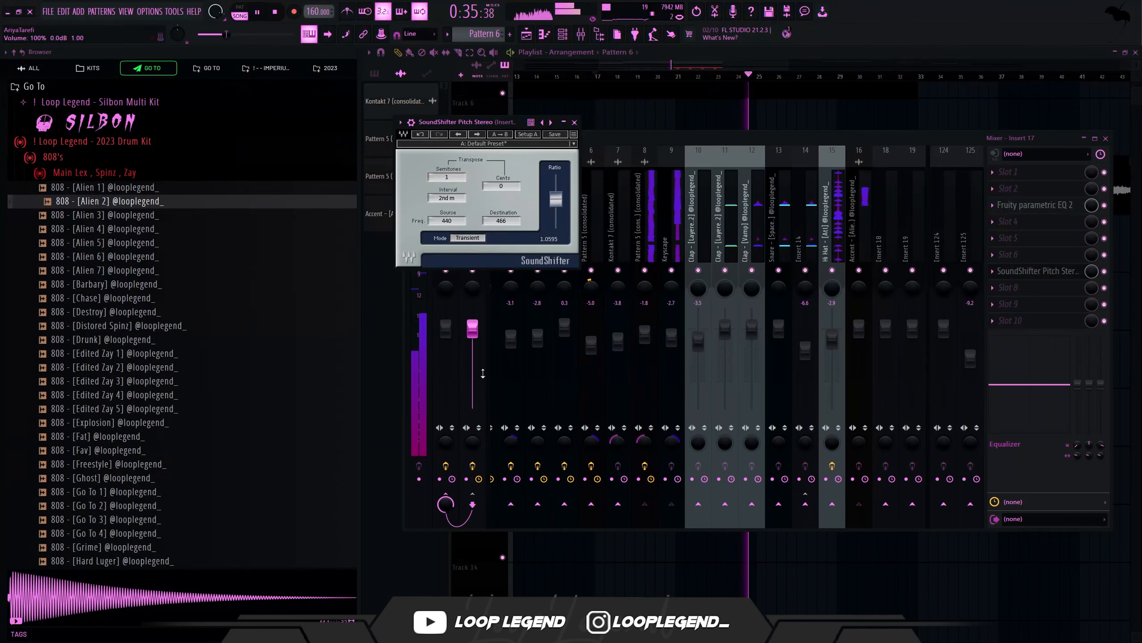
pyautogui.press('Escape')
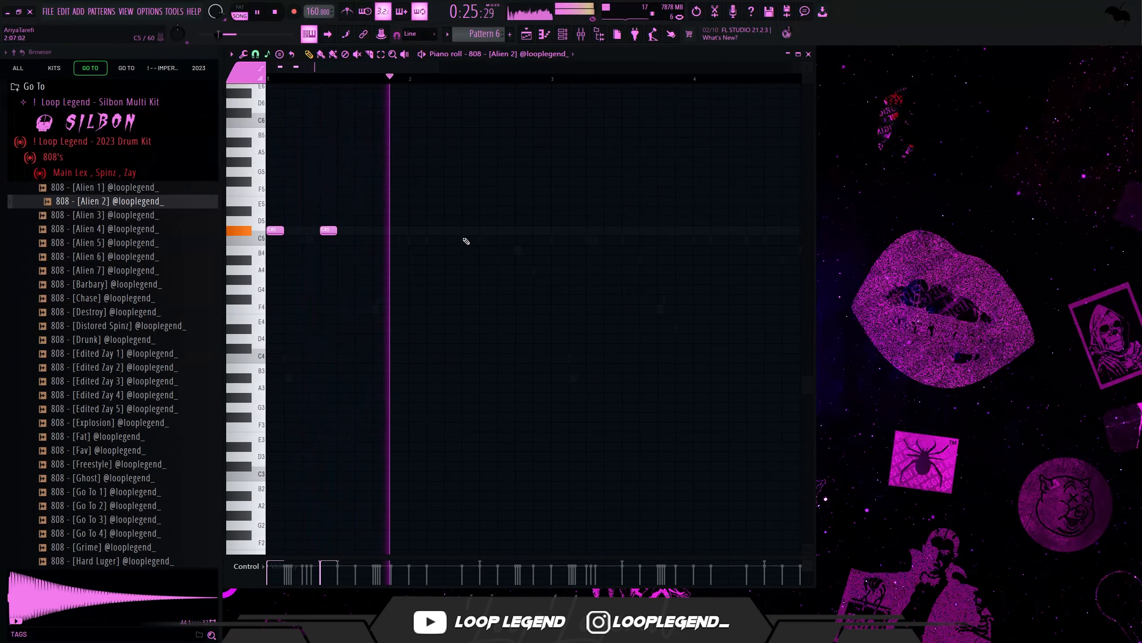
# - Add a C#5 note at the start of bar 3 for the Alien 2 808 and duplicate the pattern into bars 5 to 8
pyautogui.click(557, 230)
pyautogui.scroll(-2, 530, 247)
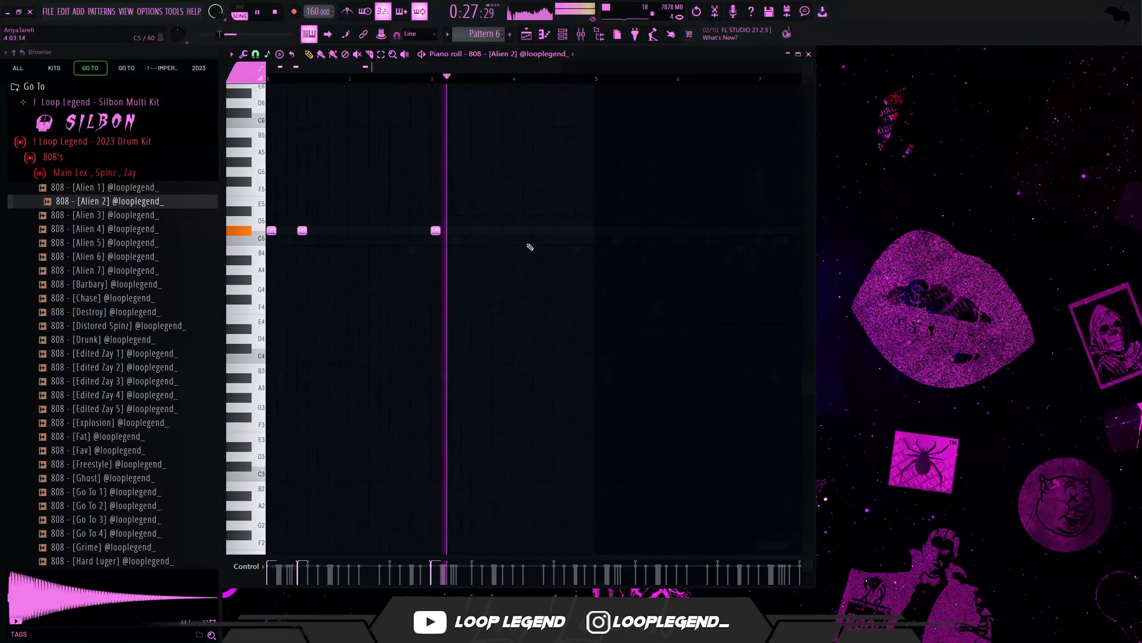
pyautogui.hotkey('ctrl', 'b')
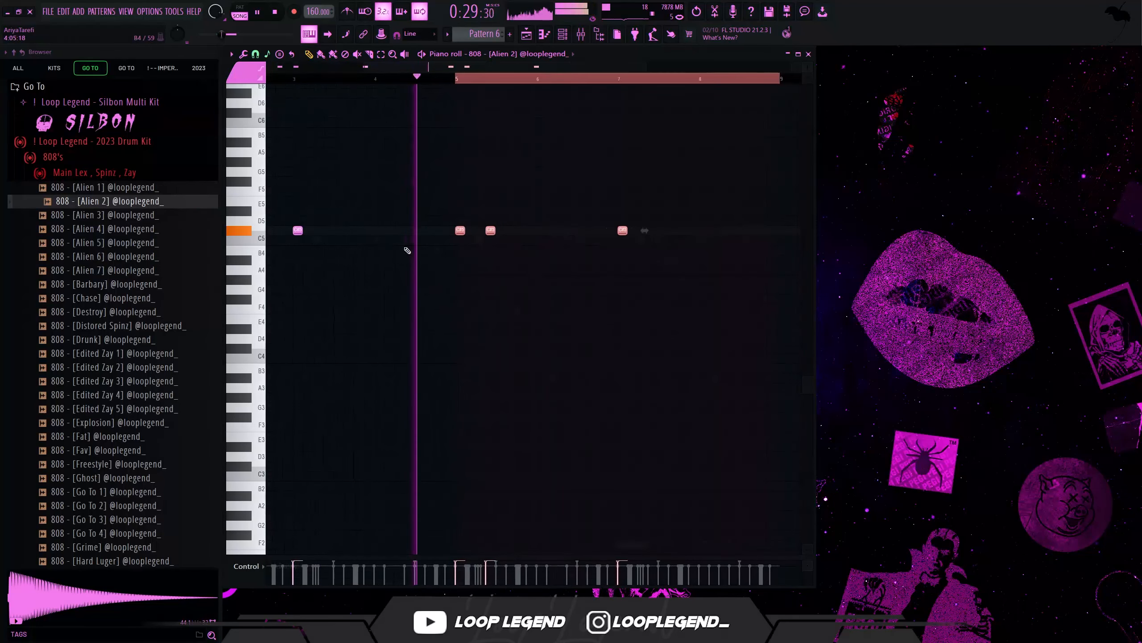
pyautogui.scroll(-2, 408, 251)
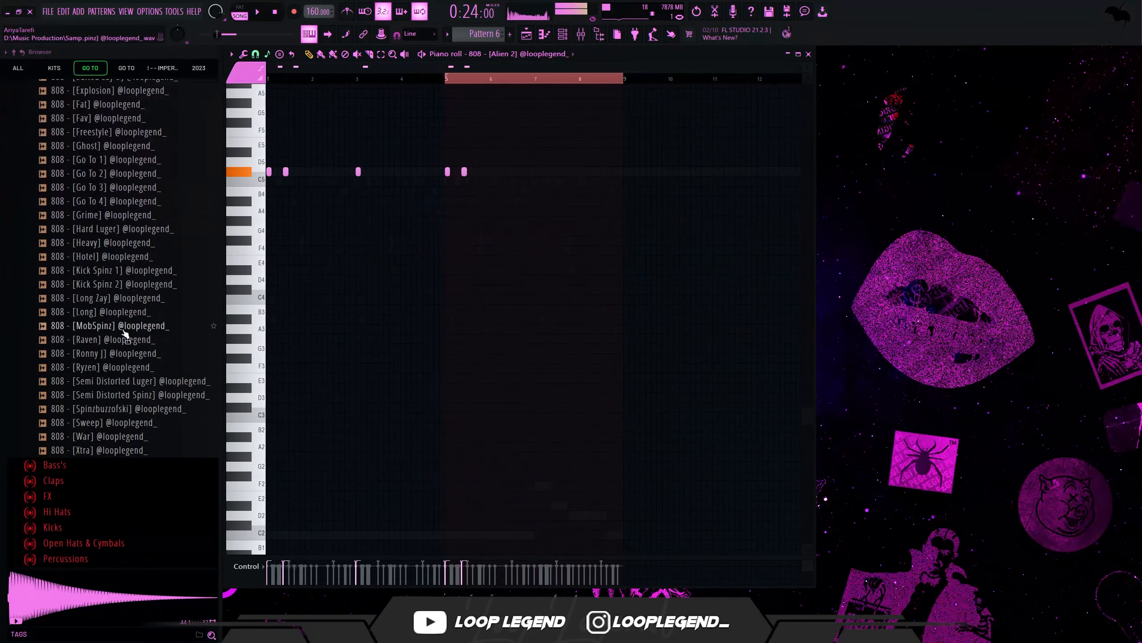
# - Load 808 - [MobSpinz] from the 2023 Drum Kit into a new channel and set its cut groups to Cut 9, By 9
pyautogui.rightClick(122, 326)
pyautogui.click(148, 345)
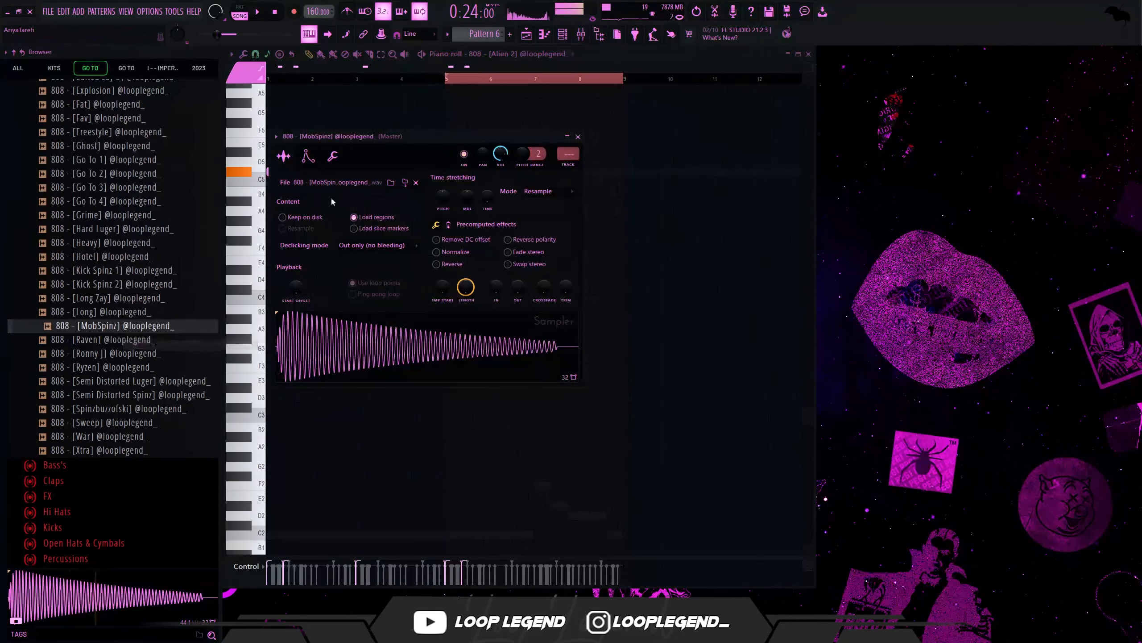
pyautogui.click(332, 156)
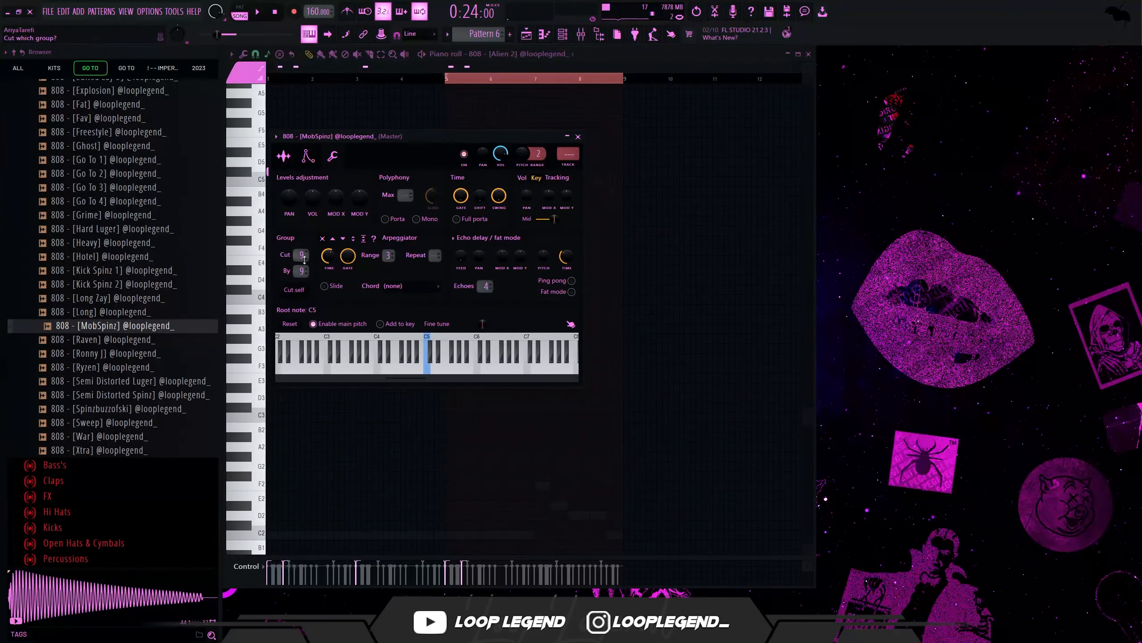
pyautogui.press('Escape')
# - Add MobSpinz 808 notes at C#5 near the end of bar 2 and twice in bar 4, shifting the bar 4 pair slightly earlier
pyautogui.scroll(3, 316, 191)
pyautogui.press('space')
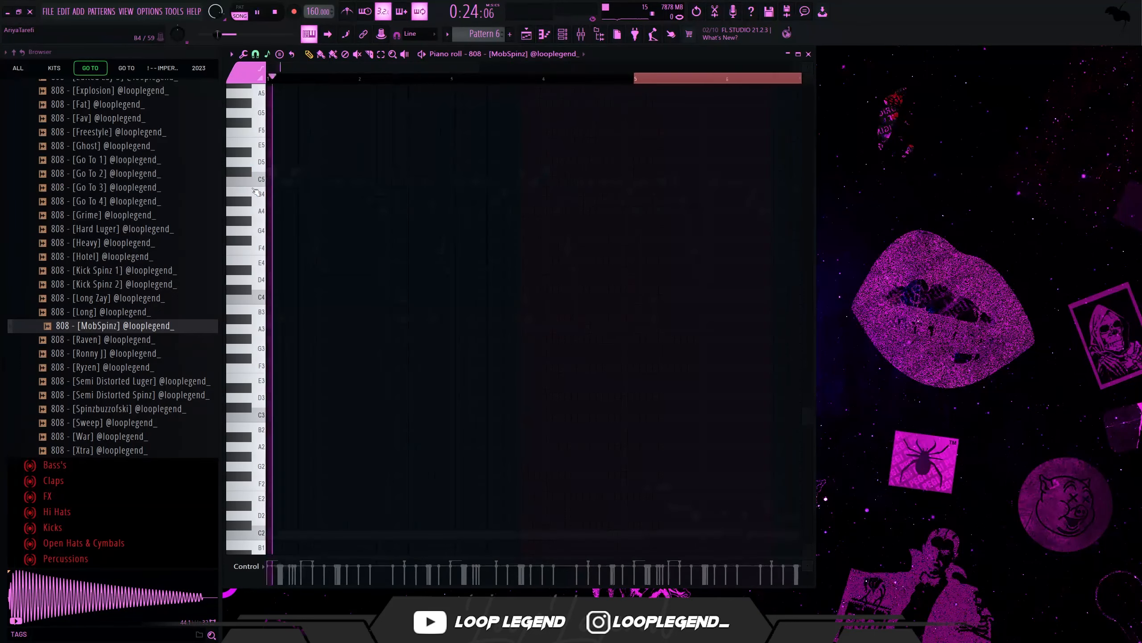
pyautogui.click(480, 172)
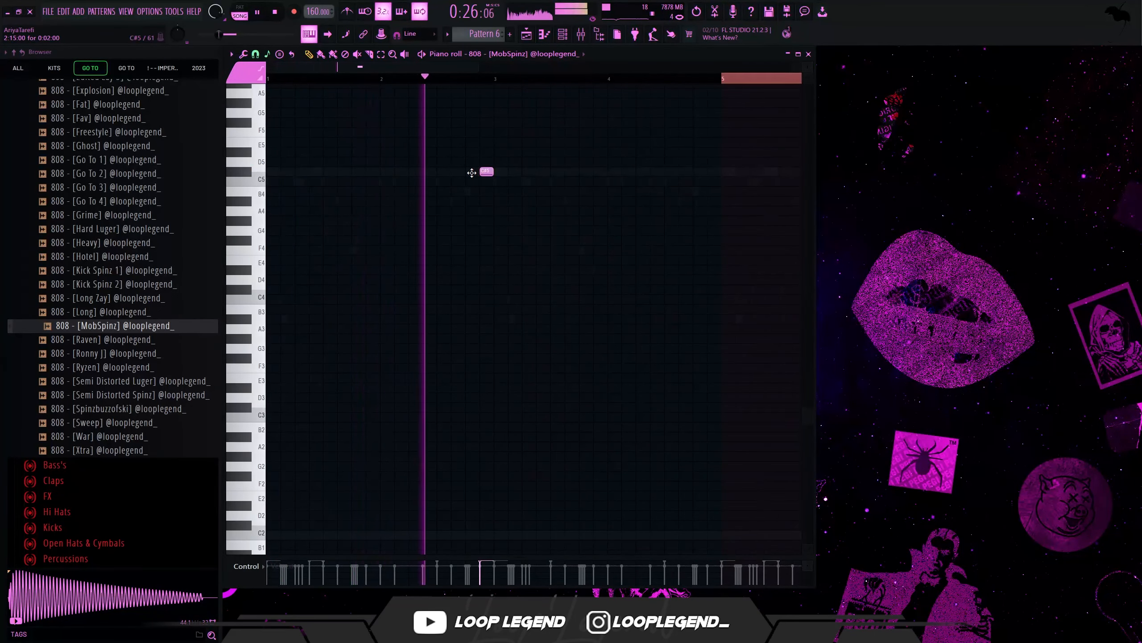
pyautogui.click(658, 171)
pyautogui.click(696, 171)
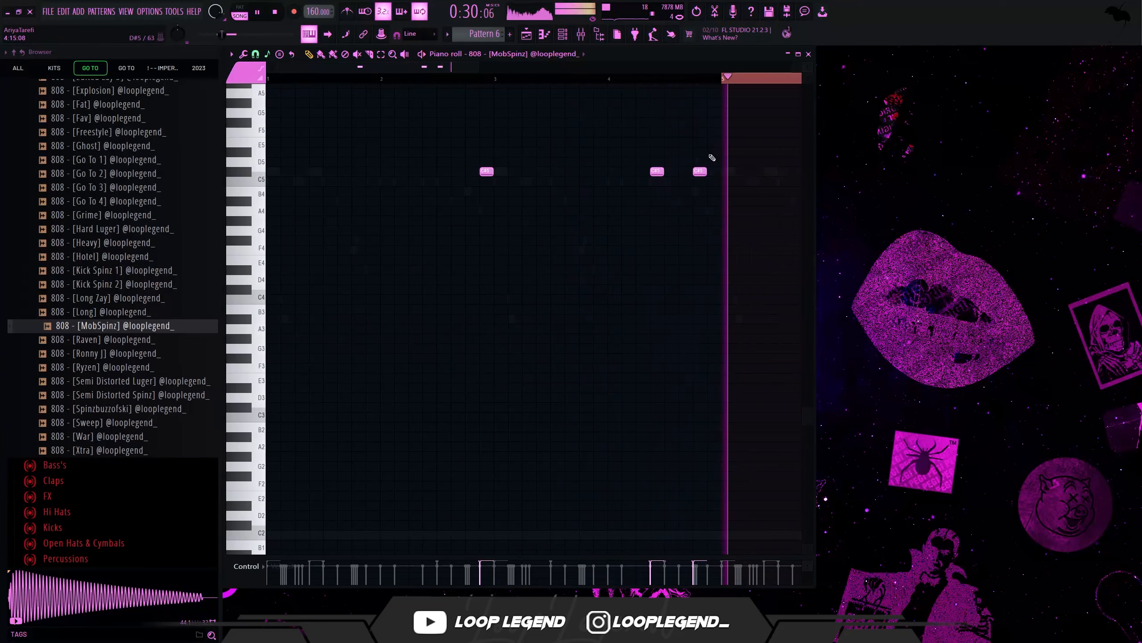
pyautogui.moveTo(745, 149); pyautogui.dragTo(653, 192)
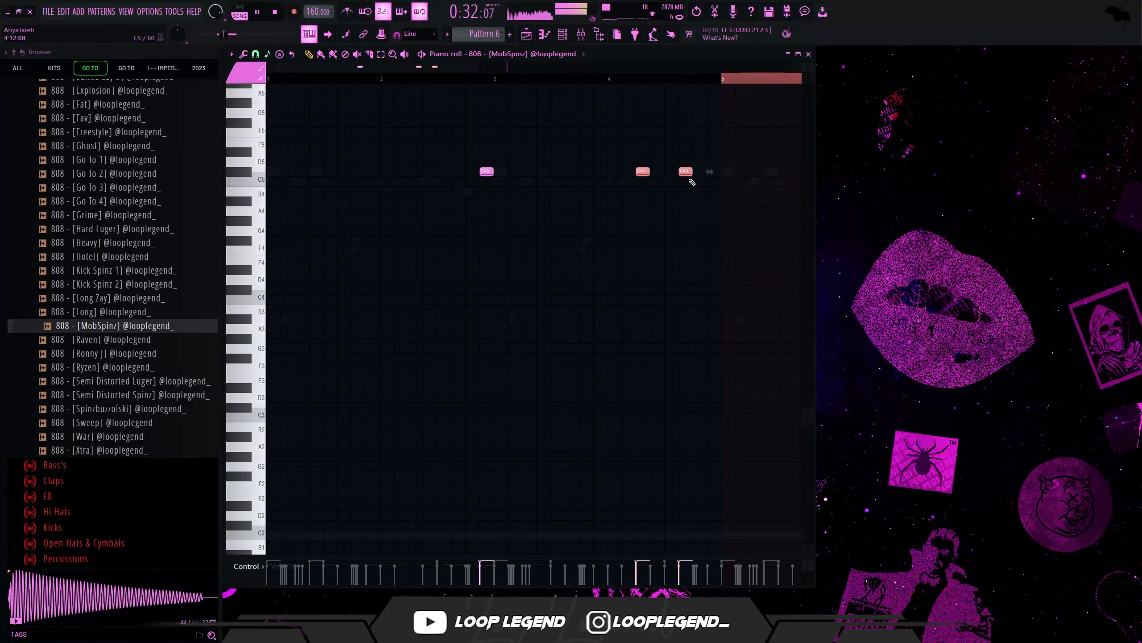
# - Add a closing MobSpinz note at the end of bar 4, raised an octave to C#6, and duplicate the four-bar pattern into bars 5 to 8
pyautogui.keyDown('ctrl'); pyautogui.click(716, 172); pyautogui.keyUp('ctrl')
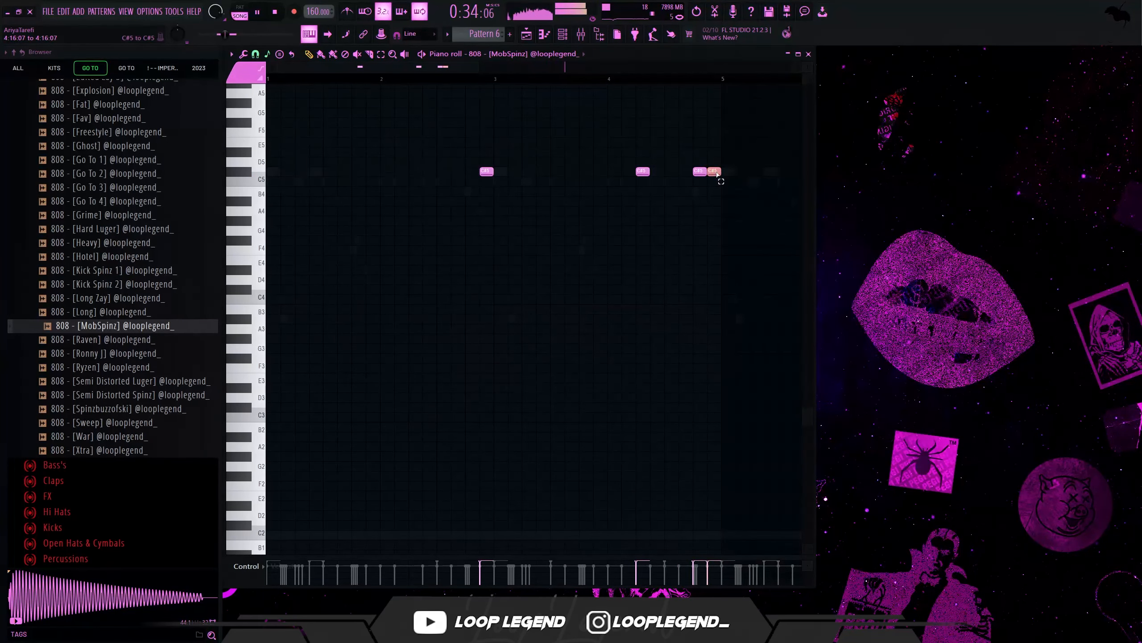
pyautogui.hotkey('ctrl', 'Up')
pyautogui.keyDown('ctrl'); pyautogui.click(723, 81); pyautogui.keyUp('ctrl')
pyautogui.hotkey('ctrl', 'b')
pyautogui.scroll(-3, 730, 289)
pyautogui.press('space')
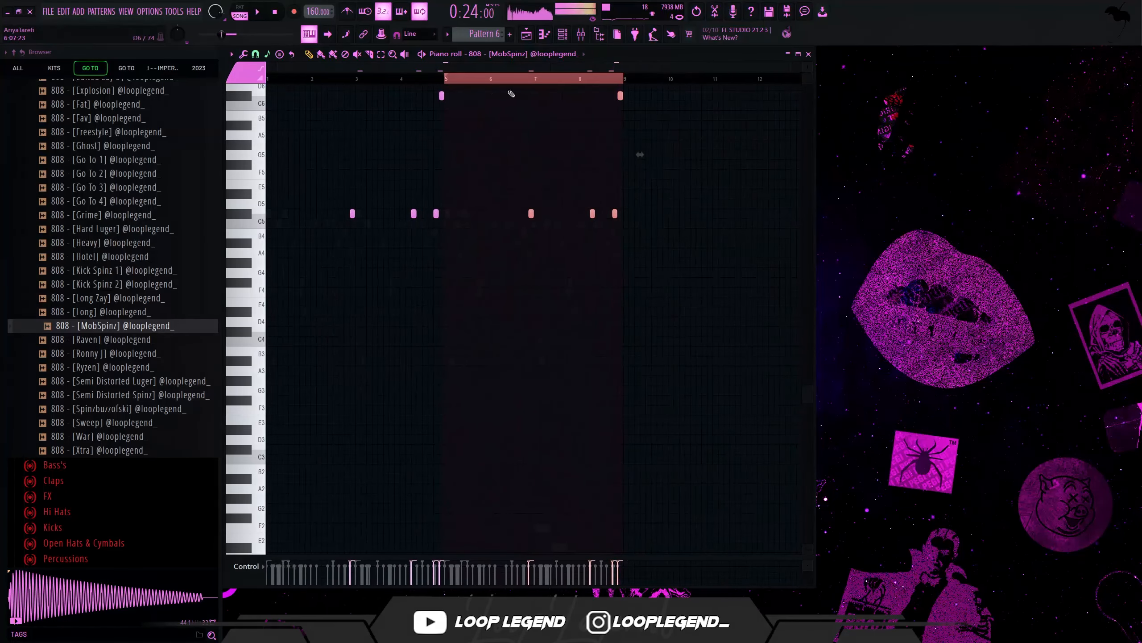
# - Add an extra C#5 note just before bar 6's closing 808 note, lower its velocity, and listen
pyautogui.scroll(4, 464, 102)
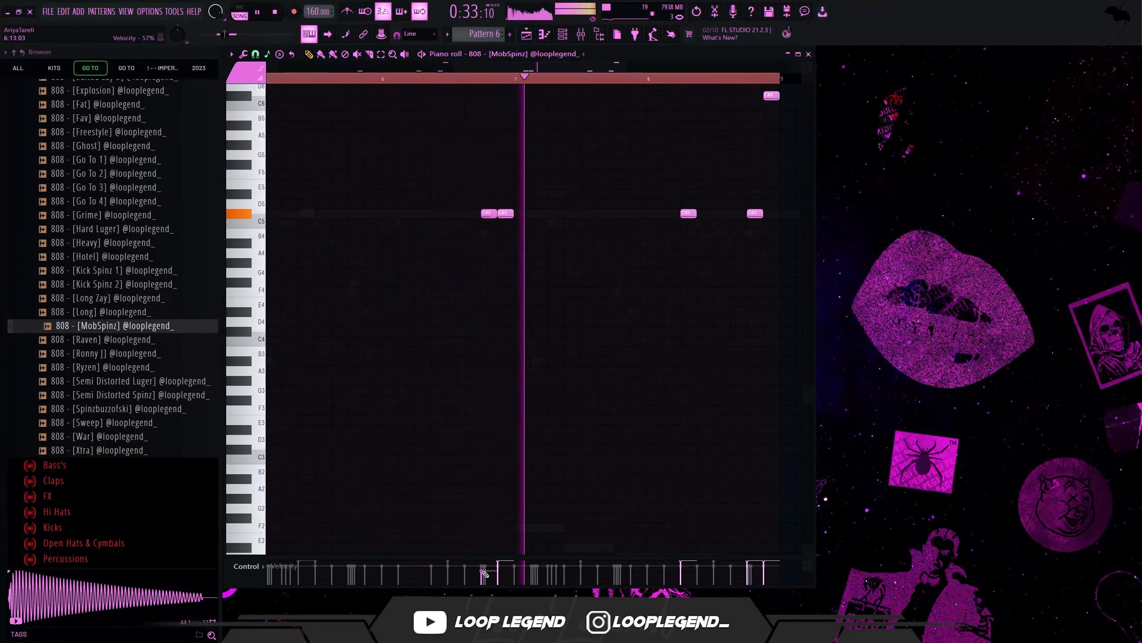
pyautogui.scroll(2, 518, 222)
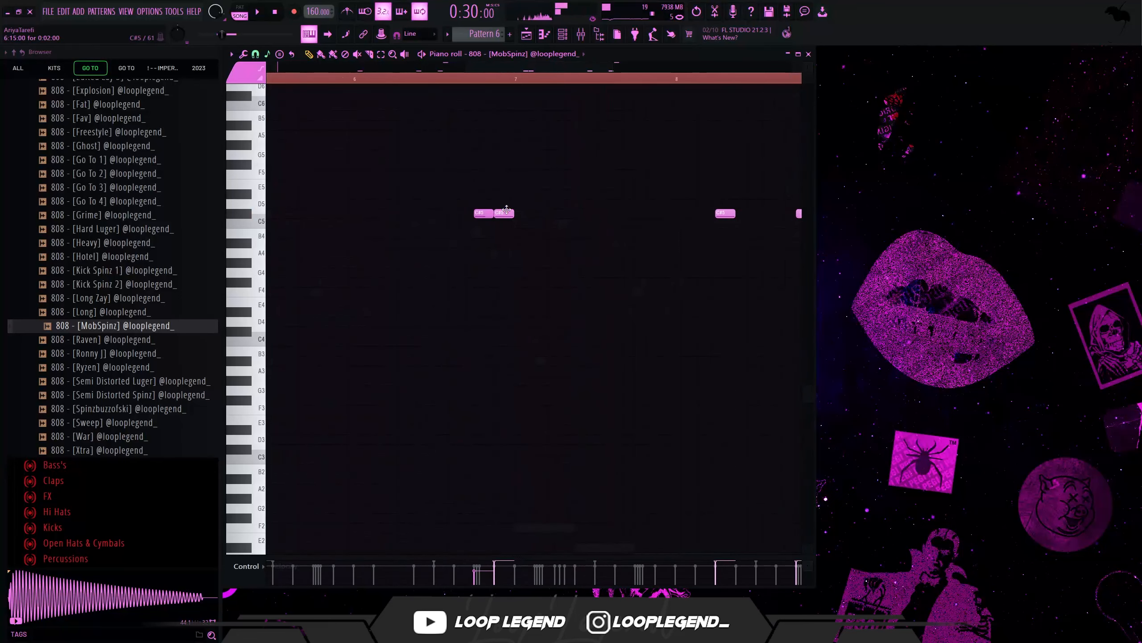
pyautogui.press('space')
# - Place MobSpinz notes along the ghosted bassline from bar 7 into bar 8 and transpose them up to a descending F#5, E5, D#5 line
pyautogui.scroll(-5, 553, 236)
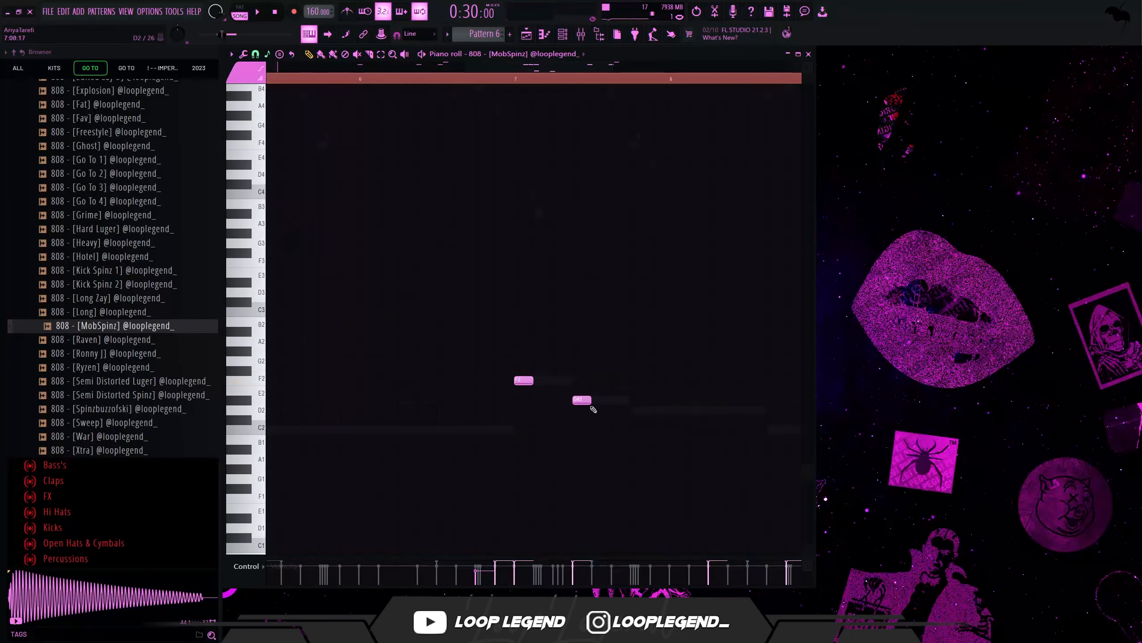
pyautogui.click(774, 430)
pyautogui.scroll(-3, 737, 443)
pyautogui.moveTo(770, 443); pyautogui.dragTo(614, 355)
pyautogui.hotkey('ctrl', 'Up')
pyautogui.hotkey('ctrl', 'Up')
pyautogui.scroll(6, 632, 270)
pyautogui.hotkey('ctrl', 'Up')
pyautogui.scroll(2, 676, 281)
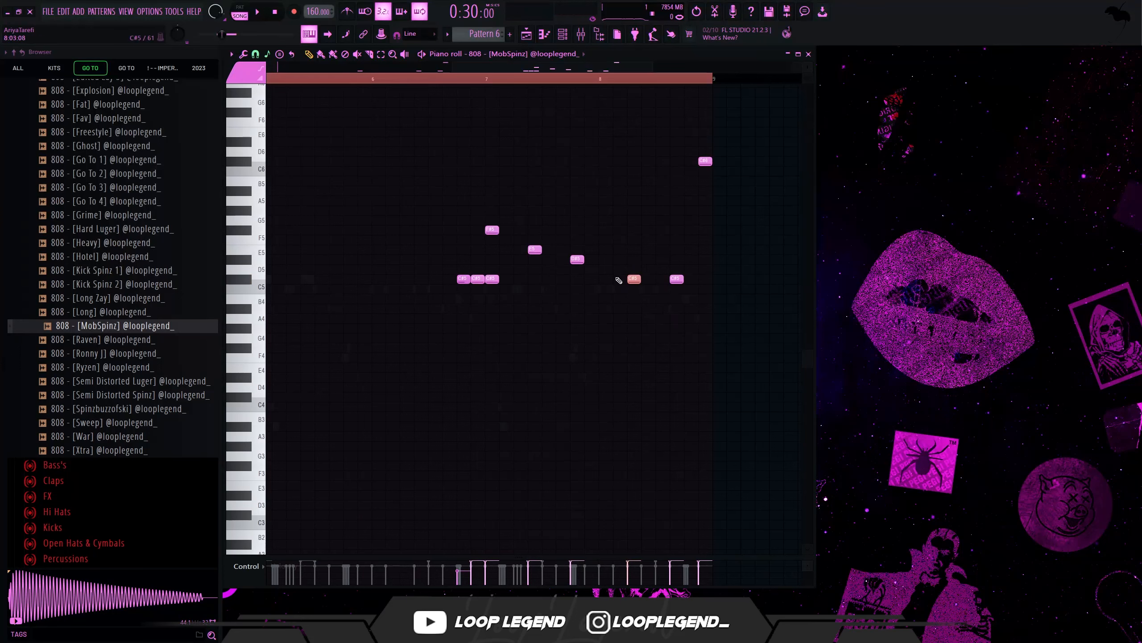
# - Add a second E5 note late in bar 7 and an extra D#5 note early in bar 8 to the MobSpinz line while listening
pyautogui.press('space')
pyautogui.scroll(3, 540, 272)
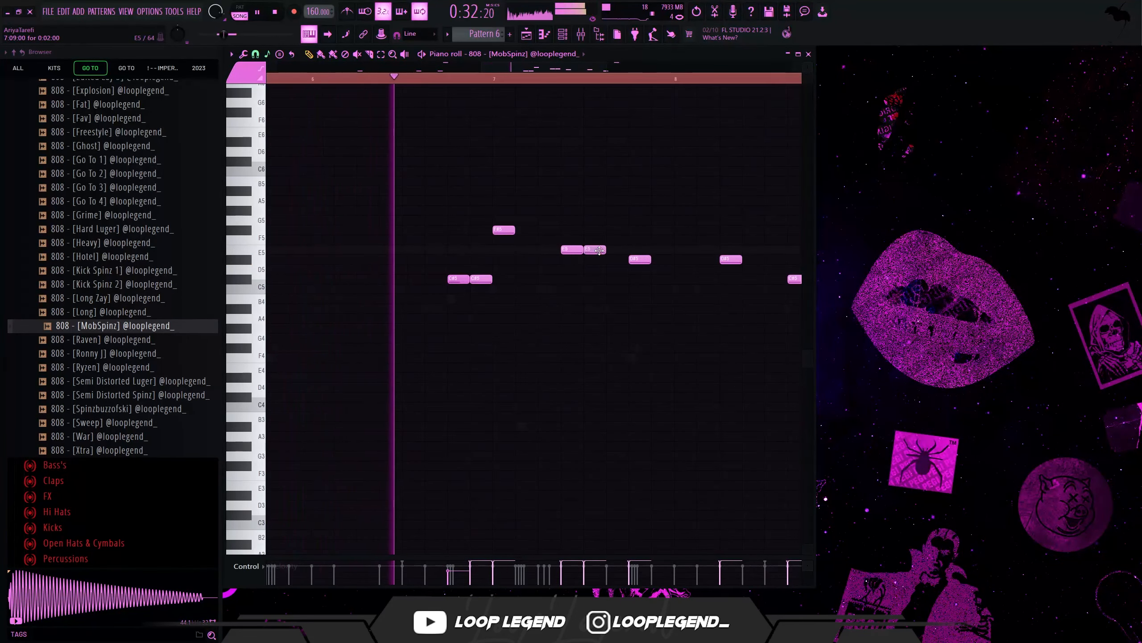
pyautogui.click(608, 249)
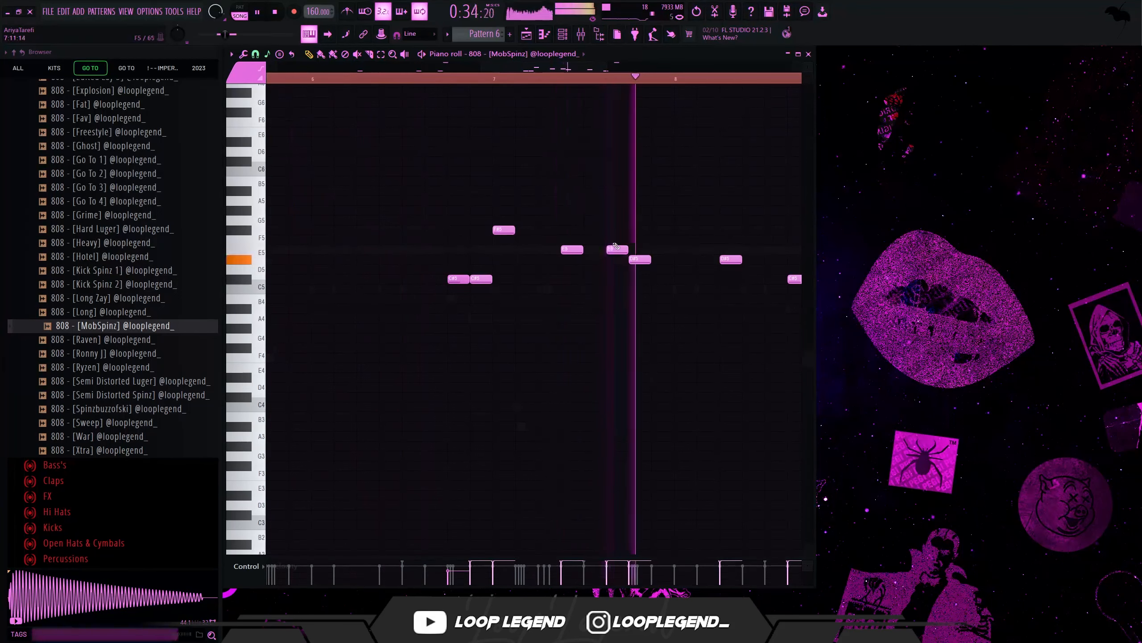
pyautogui.press('space')
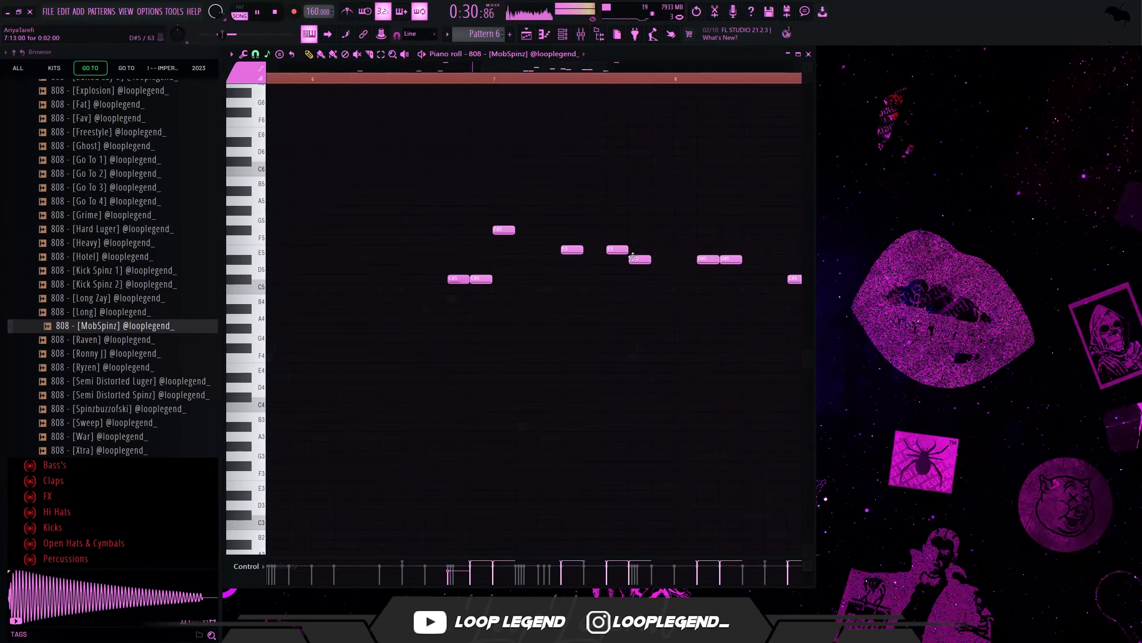
pyautogui.scroll(-2, 633, 256)
pyautogui.moveTo(561, 260); pyautogui.dragTo(546, 260)
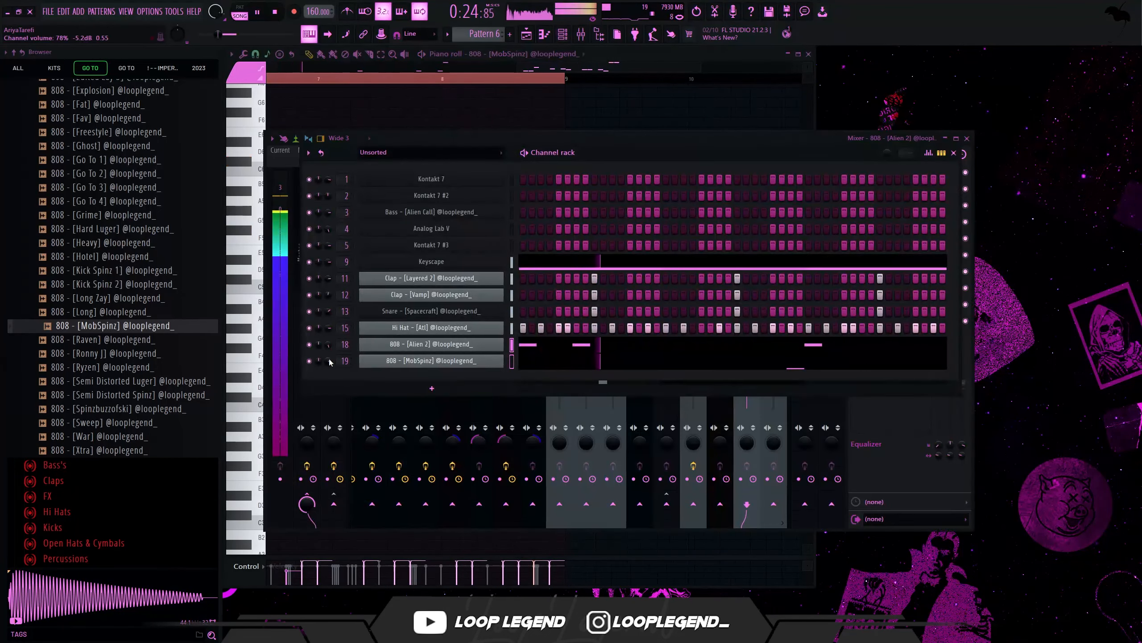
# - Balance the 808 mixer faders, with Alien 2 at -1.2 dB and MobSpinz at about 0.2 dB
pyautogui.press('F6')
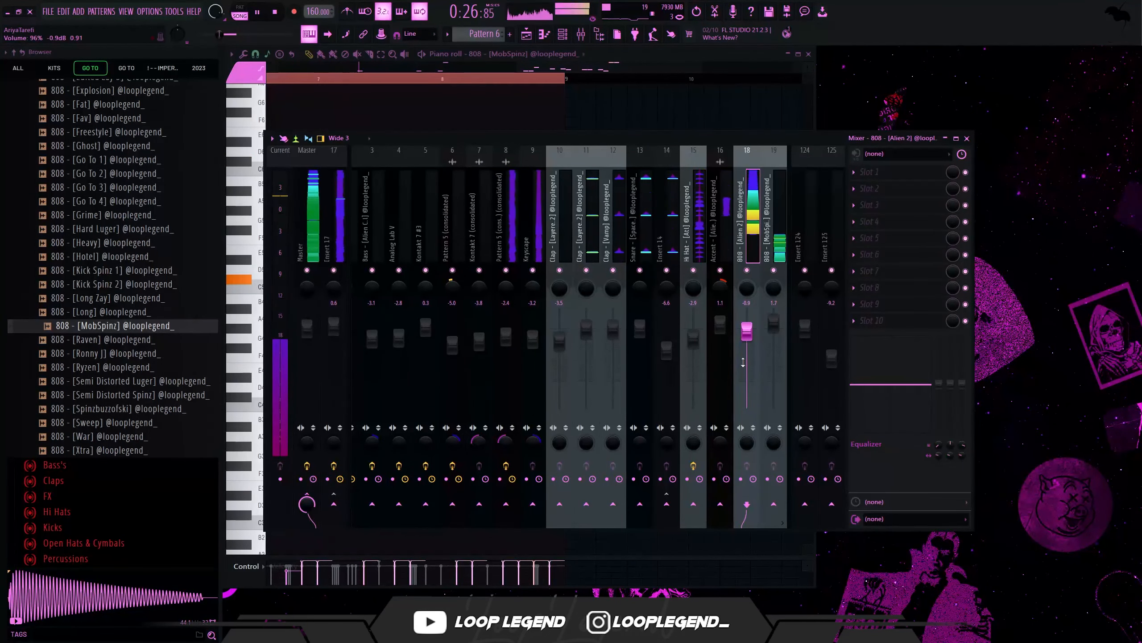
pyautogui.click(770, 245)
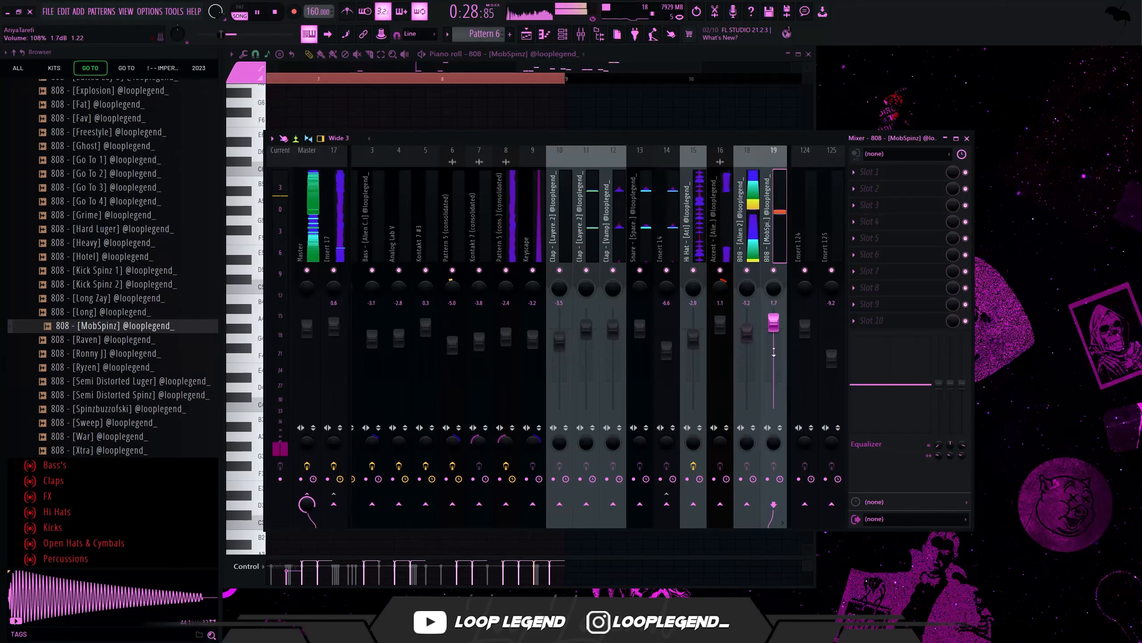
pyautogui.moveTo(784, 337); pyautogui.dragTo(784, 342)
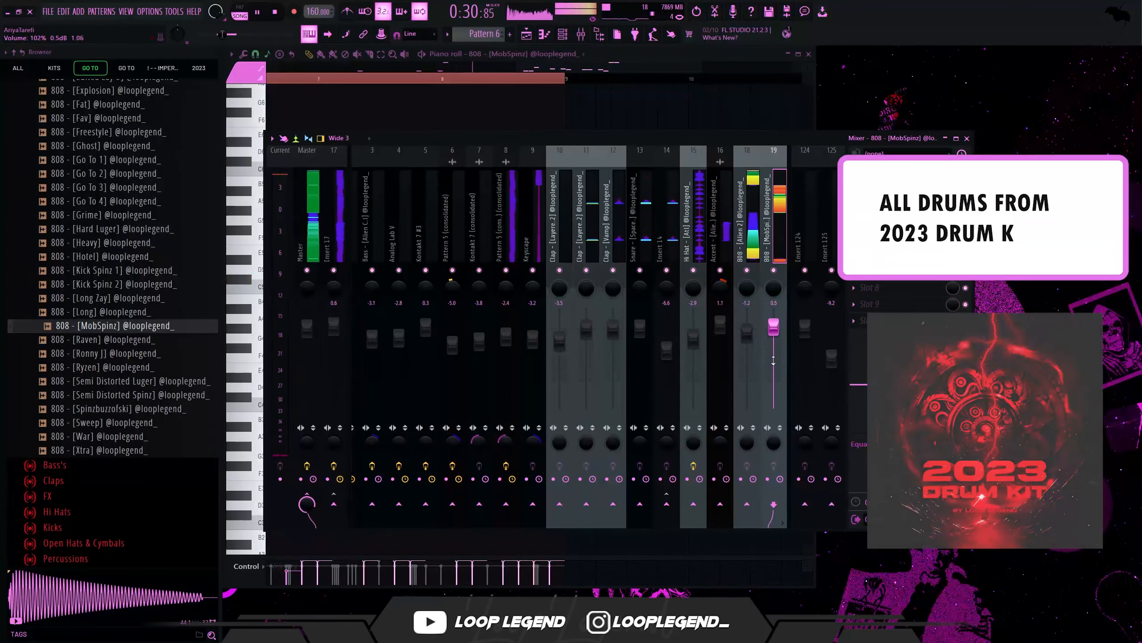
# - Load the Master 2023 (1) preset from the 2023 Drum Kit's Presets folder onto the Master mixer track
pyautogui.scroll(-3, 80, 500)
pyautogui.click(72, 492)
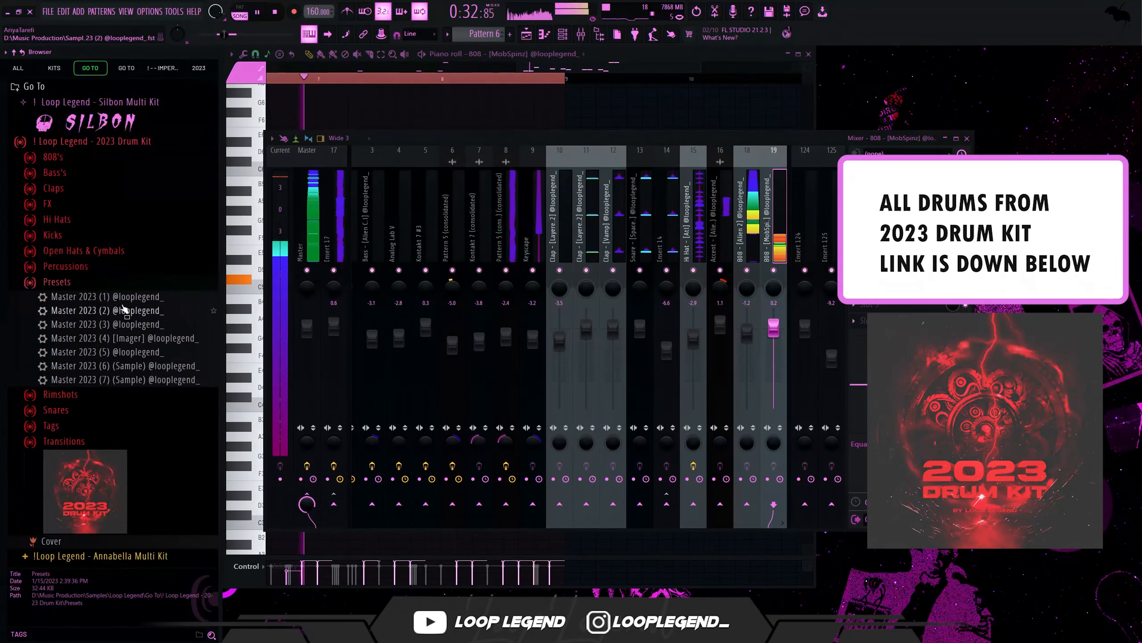
pyautogui.moveTo(112, 297); pyautogui.dragTo(289, 277)
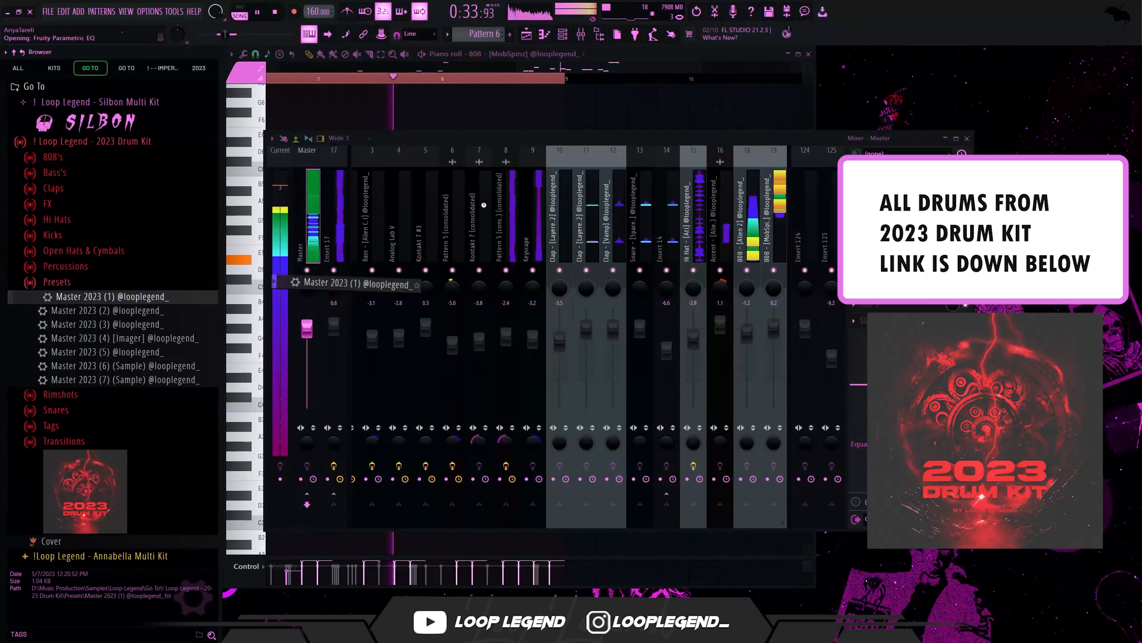
# - Rebalance the mixer by setting Insert 17 to 1.1 dB, Insert 14 to -7.2 dB and the hi-hat insert to -3.8 dB
pyautogui.moveTo(334, 327); pyautogui.dragTo(337, 325)
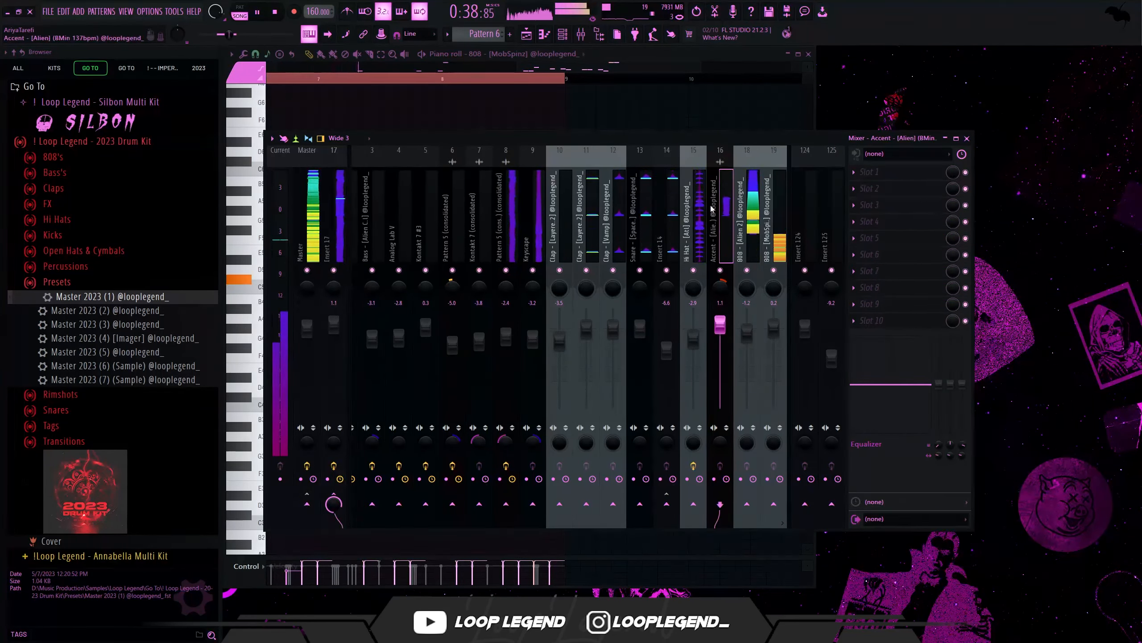
pyautogui.click(698, 231)
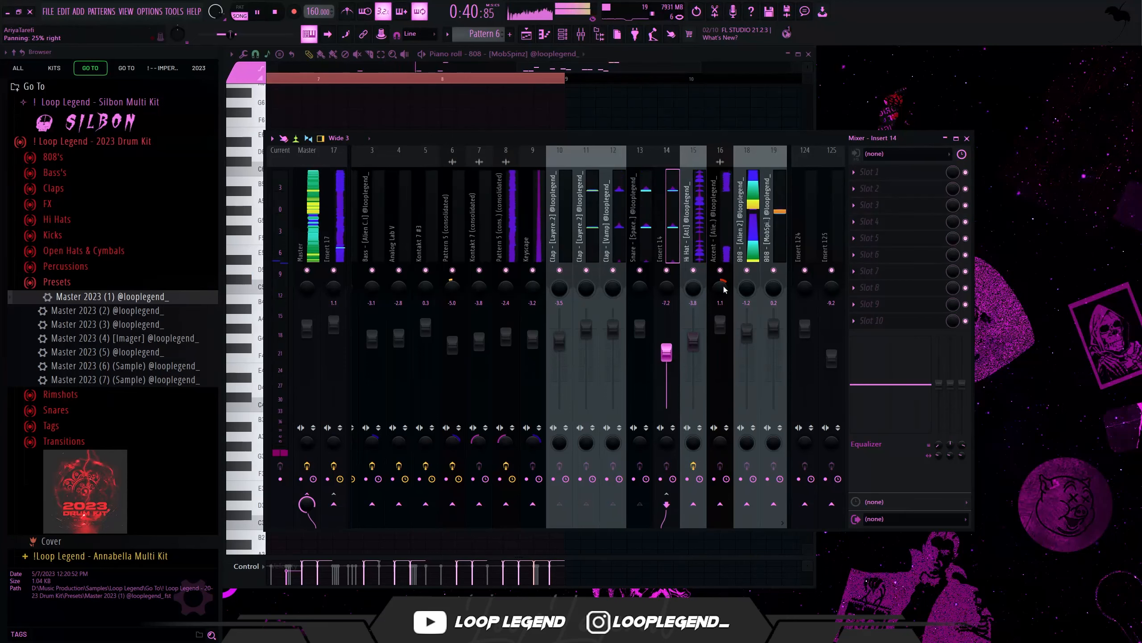
pyautogui.scroll(-4, 724, 289)
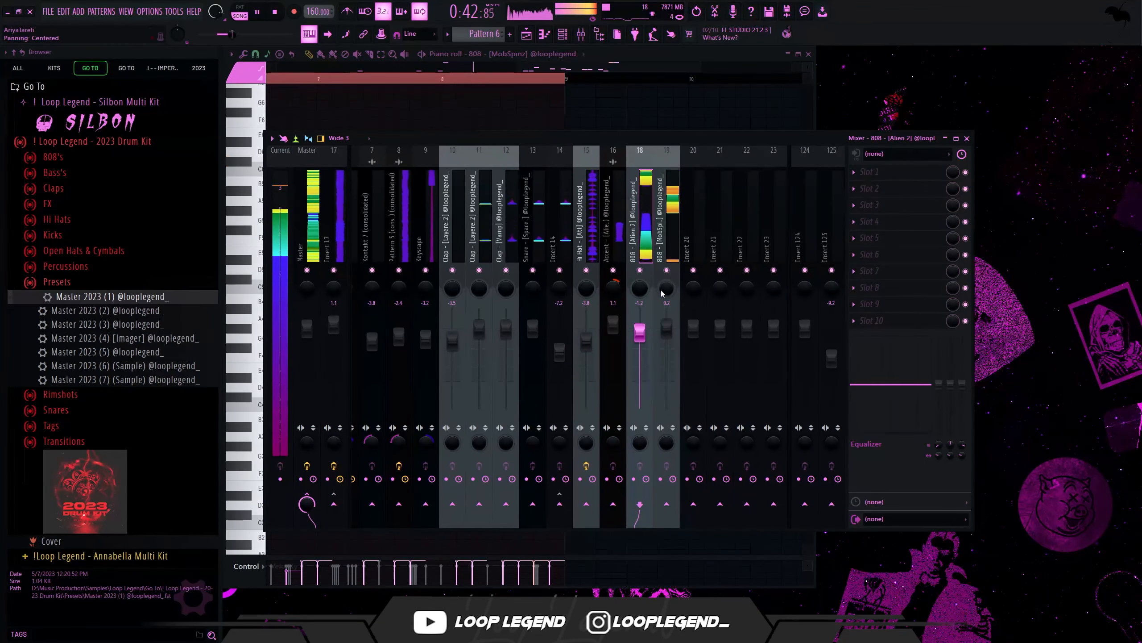
pyautogui.moveTo(668, 329); pyautogui.dragTo(681, 384)
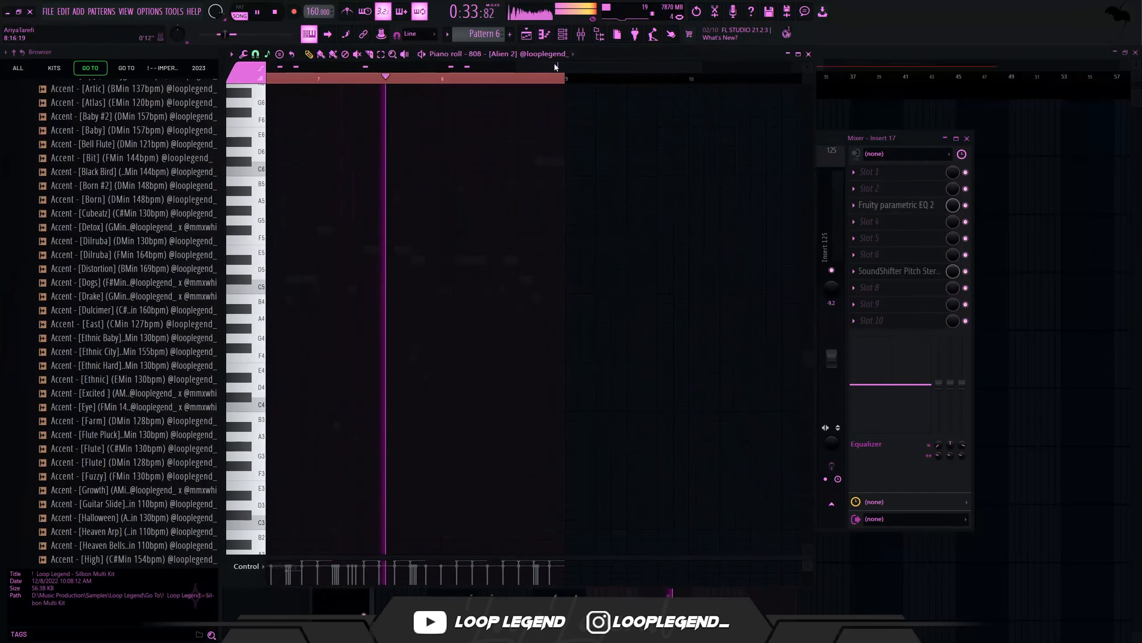
# - Preview FX - [1899] G# to F# 135bpm from the Silbon Multi Kit and place it on playlist track 10 at bar 21
pyautogui.moveTo(582, 128); pyautogui.dragTo(559, 181)
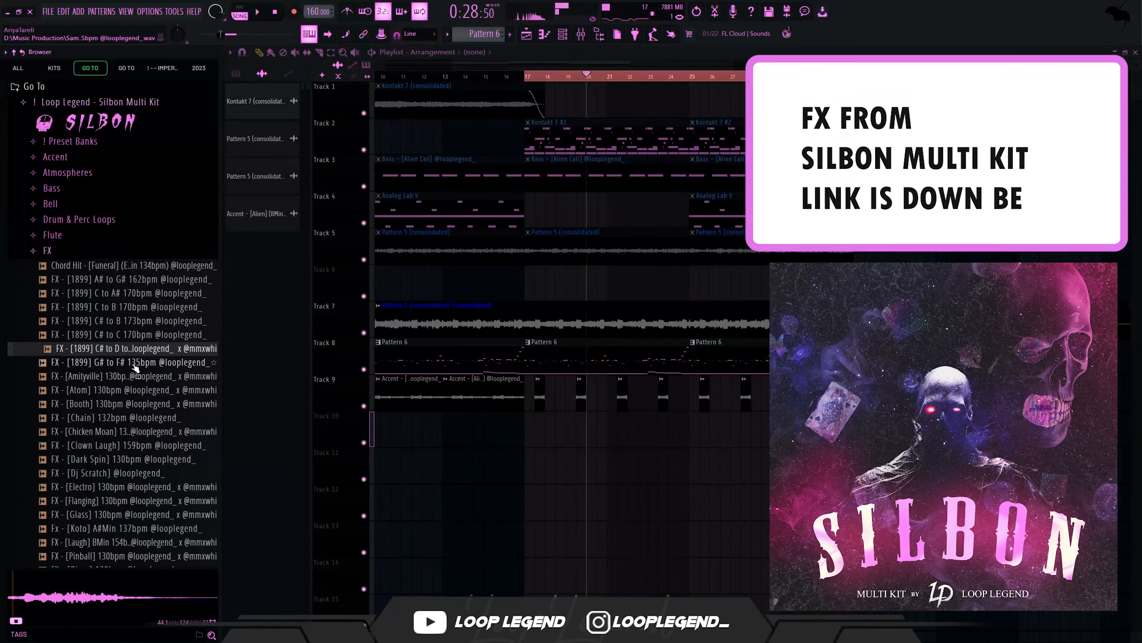
pyautogui.click(135, 367)
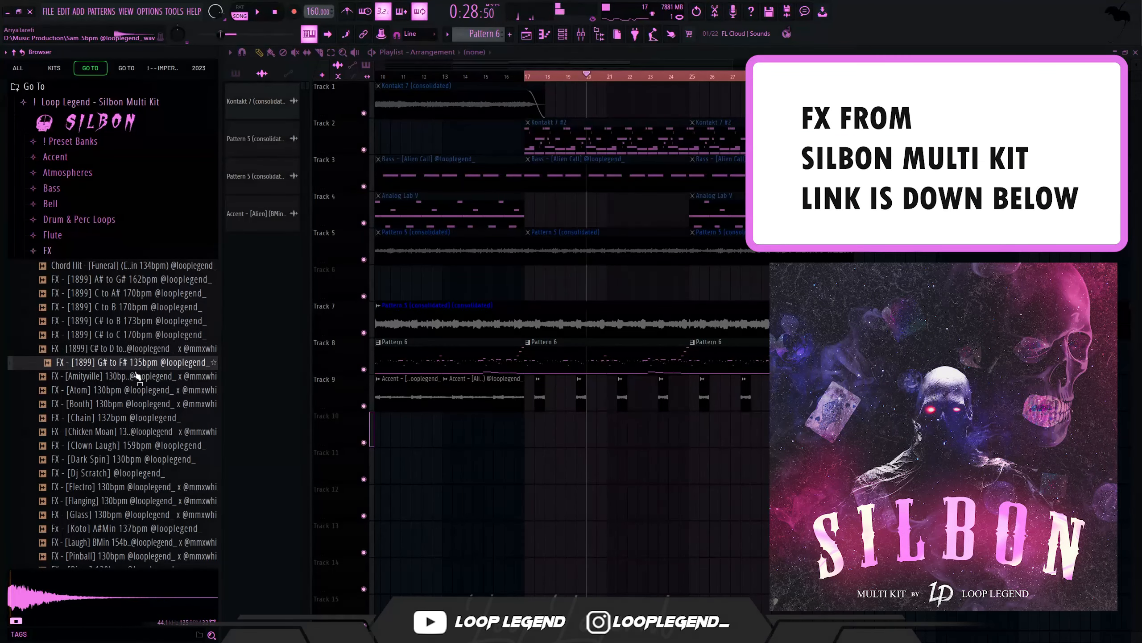
pyautogui.moveTo(151, 370); pyautogui.dragTo(612, 441)
pyautogui.moveTo(611, 441); pyautogui.dragTo(611, 442)
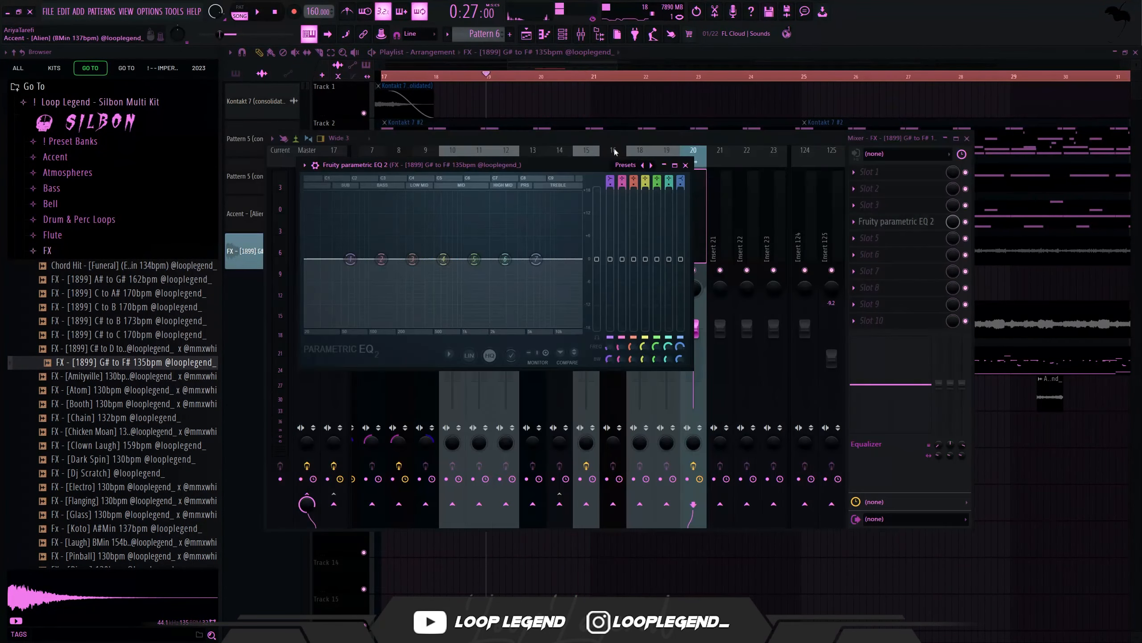
# - Switch Fruity parametric EQ 2 on the G# to F# FX insert to the next preset and raise its first band's frequency
pyautogui.click(652, 165)
pyautogui.press('space')
pyautogui.moveTo(351, 258); pyautogui.dragTo(400, 259)
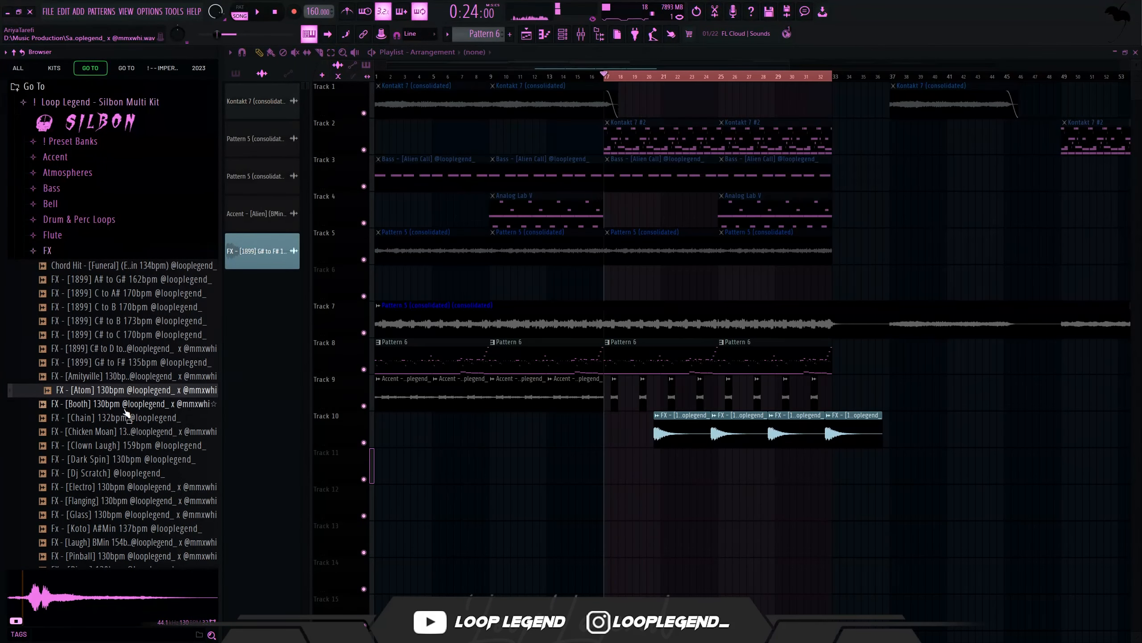
# - Place FX - [1899] C# to C 170bpm on track 10 at bars 9 and 13, pitch it +600 cents and reverse it
pyautogui.click(129, 352)
pyautogui.click(141, 340)
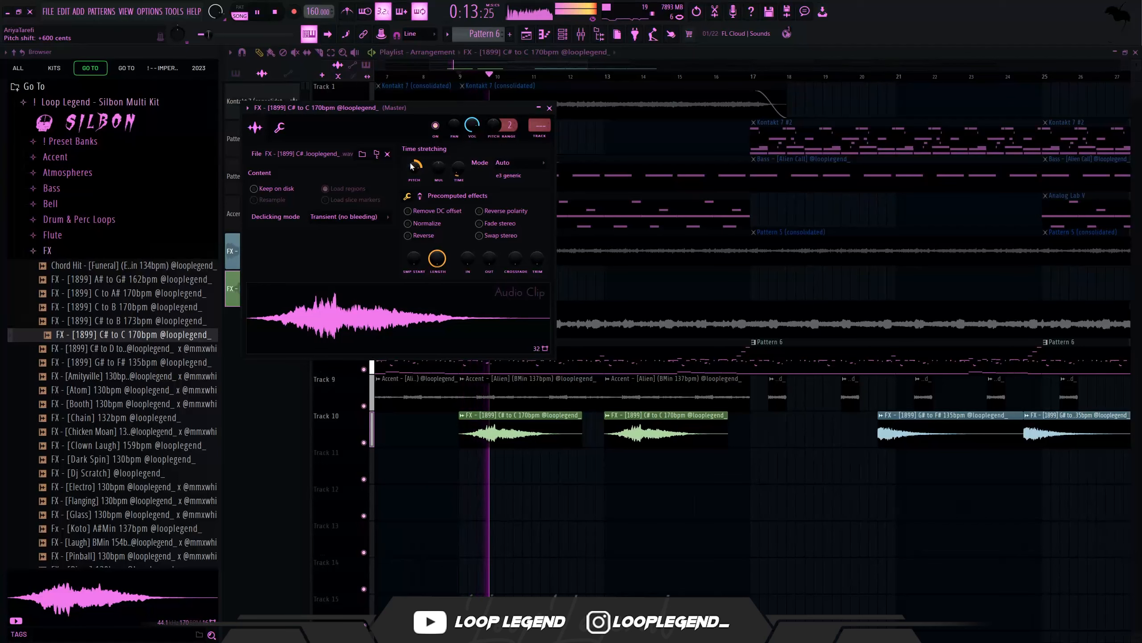
pyautogui.scroll(1, 410, 165)
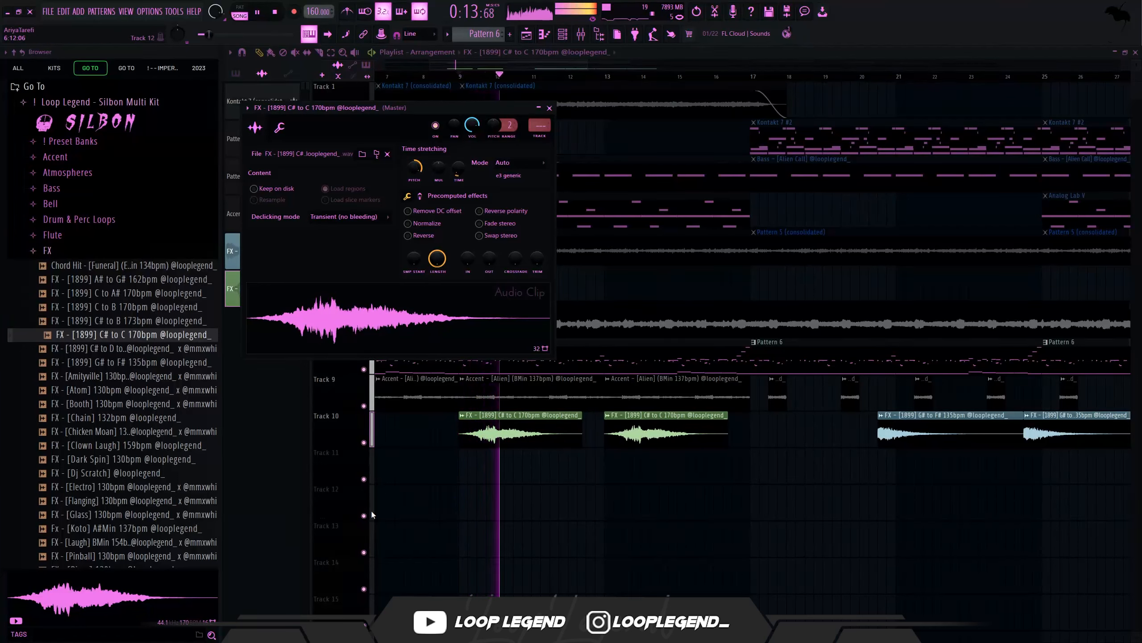
pyautogui.click(408, 236)
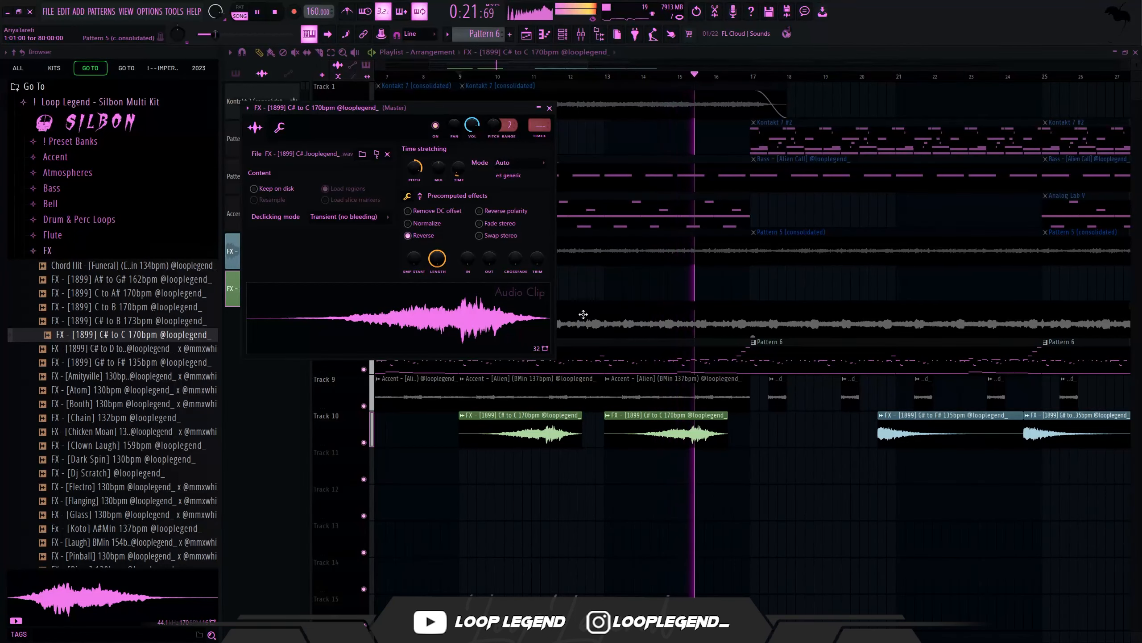
pyautogui.press('Escape')
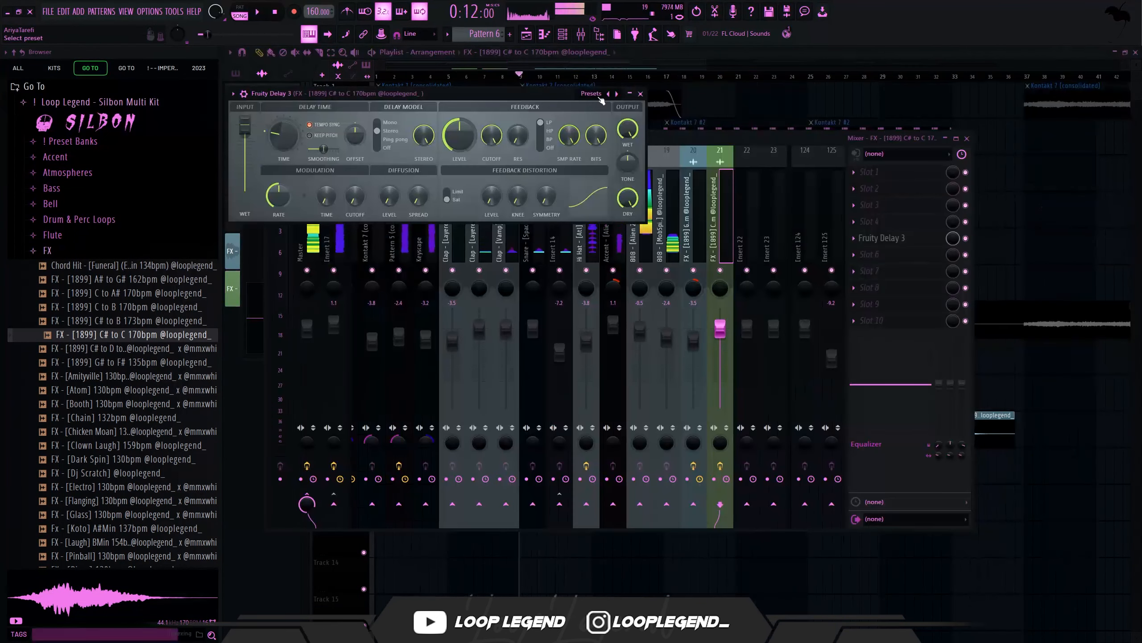
# - Load the Ping pong preset in Fruity Delay 3 on insert 21 and add ValhallaVintageVerb in slot 8 at 26.7% mix
pyautogui.click(591, 94)
pyautogui.click(619, 150)
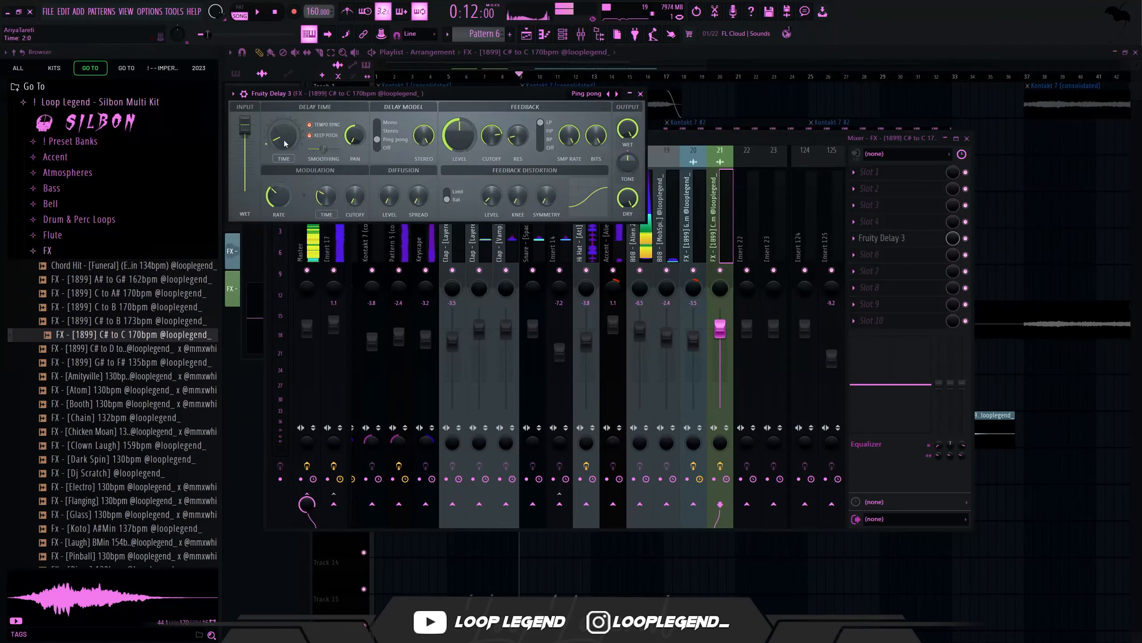
pyautogui.click(892, 289)
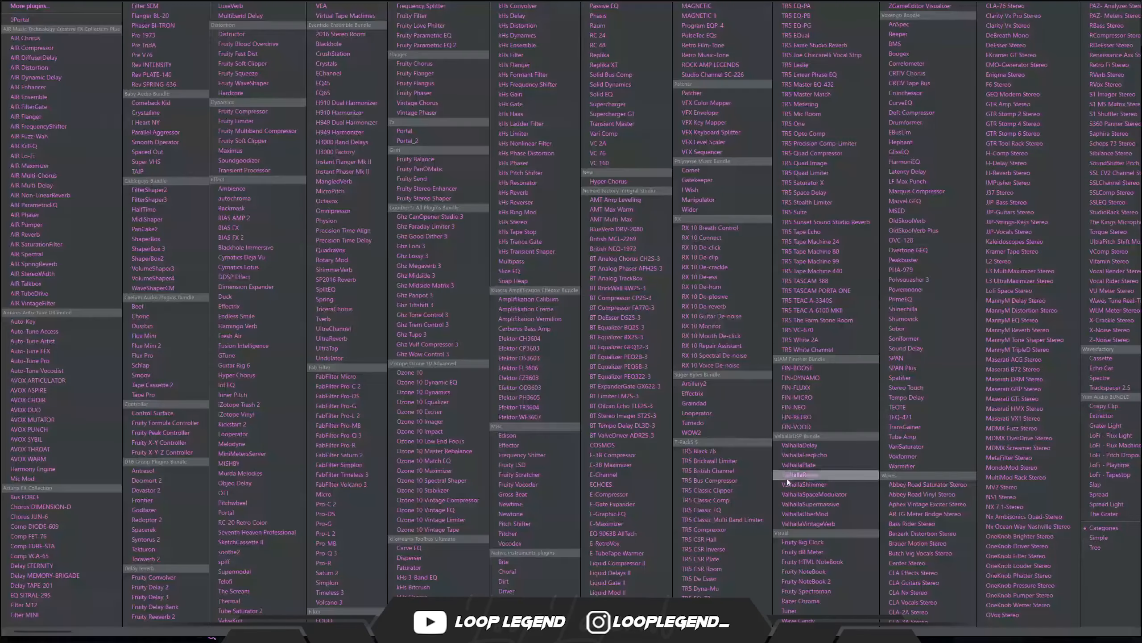
pyautogui.click(802, 522)
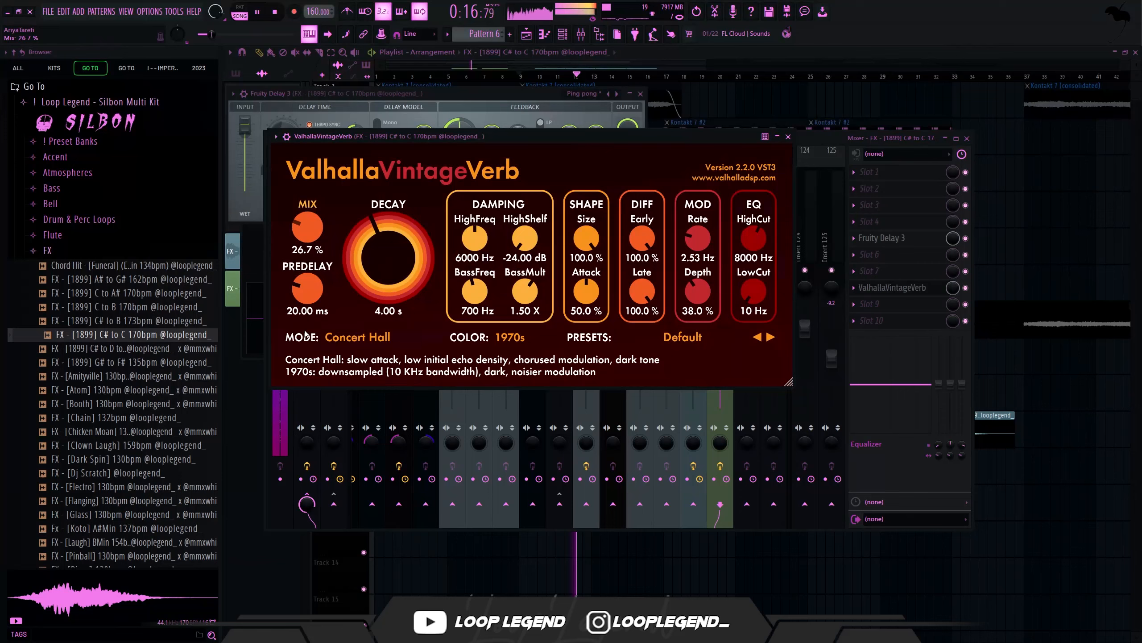
pyautogui.moveTo(315, 289); pyautogui.dragTo(315, 310)
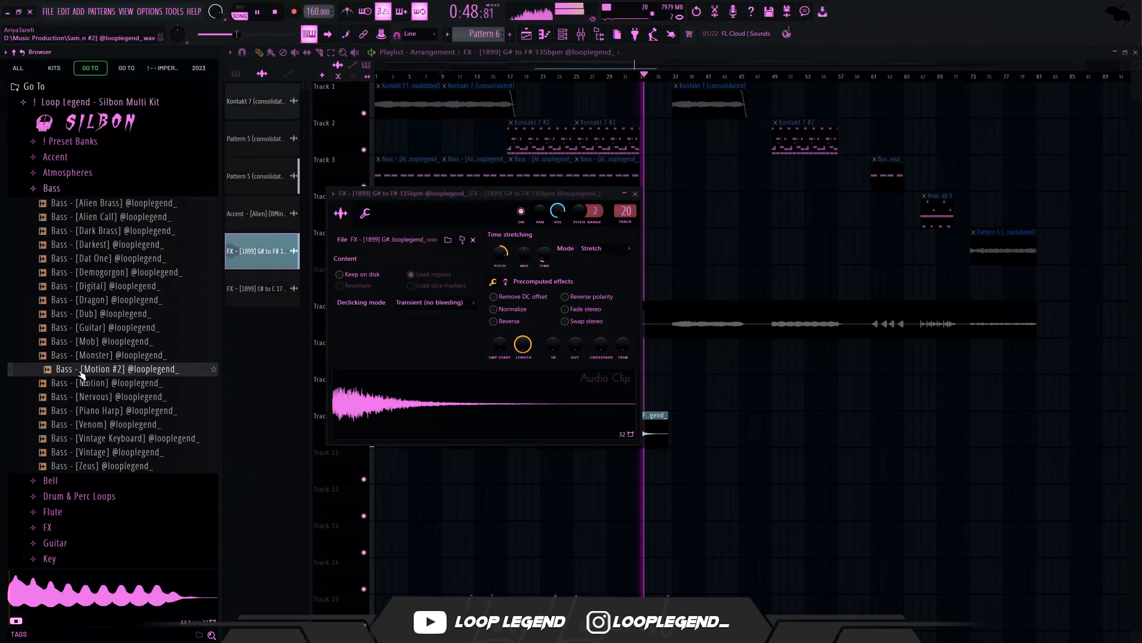
# - Add Bass - [Motion #2] as a new channel with its C#5, F#5, E5 and D#5 melody and route it to mixer track 22
pyautogui.rightClick(119, 377)
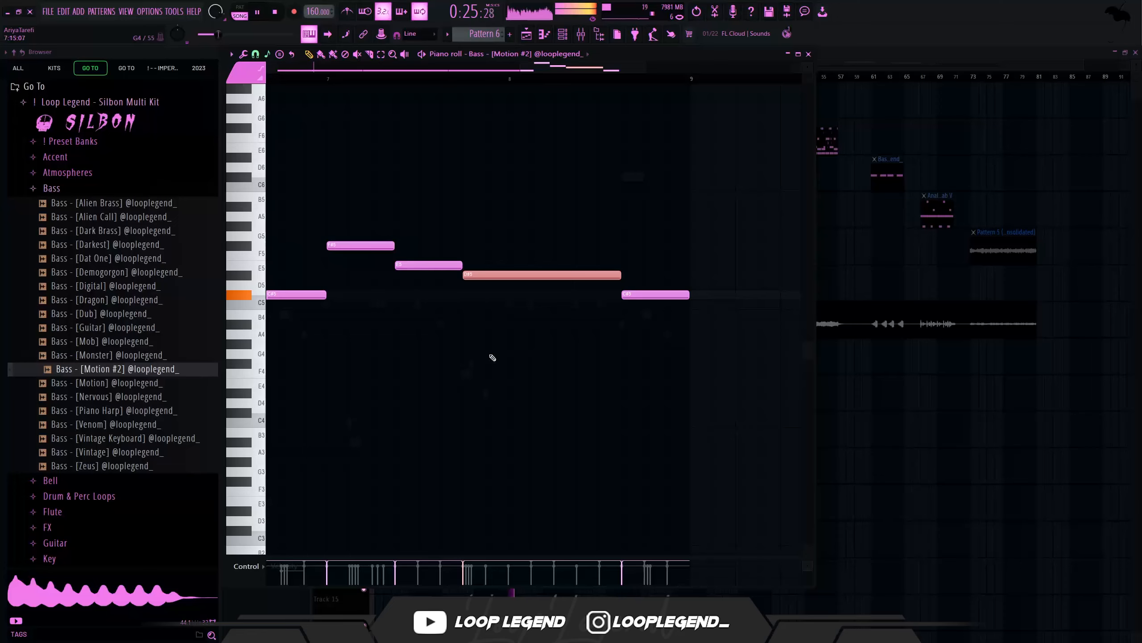
pyautogui.scroll(-5, 494, 387)
pyautogui.keyDown('ctrl'); pyautogui.click(660, 342); pyautogui.keyUp('ctrl')
pyautogui.press('F9')
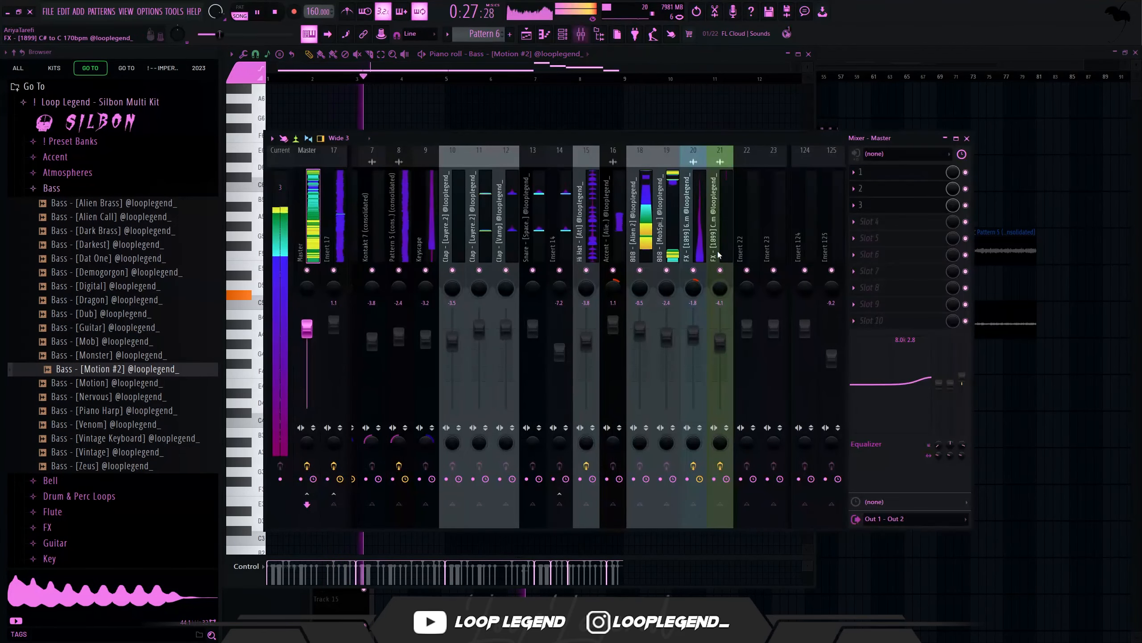
pyautogui.hotkey('ctrl', 'l')
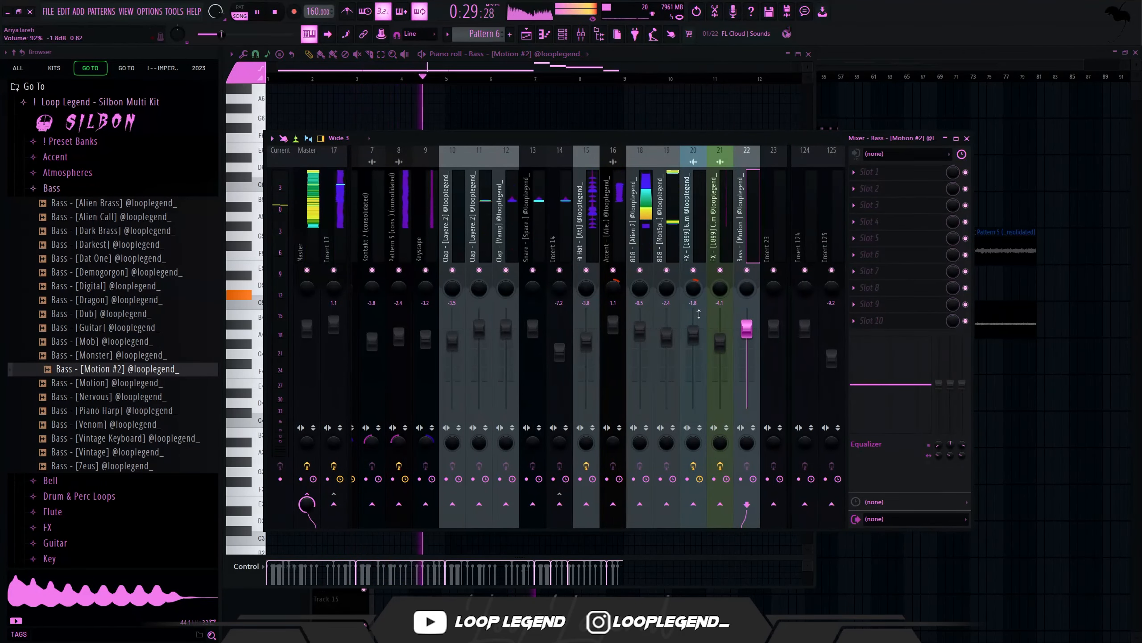
# - Add 808 - [Go To 3] from the 808 samples to the channel rack and open its piano roll
pyautogui.scroll(-3, 747, 328)
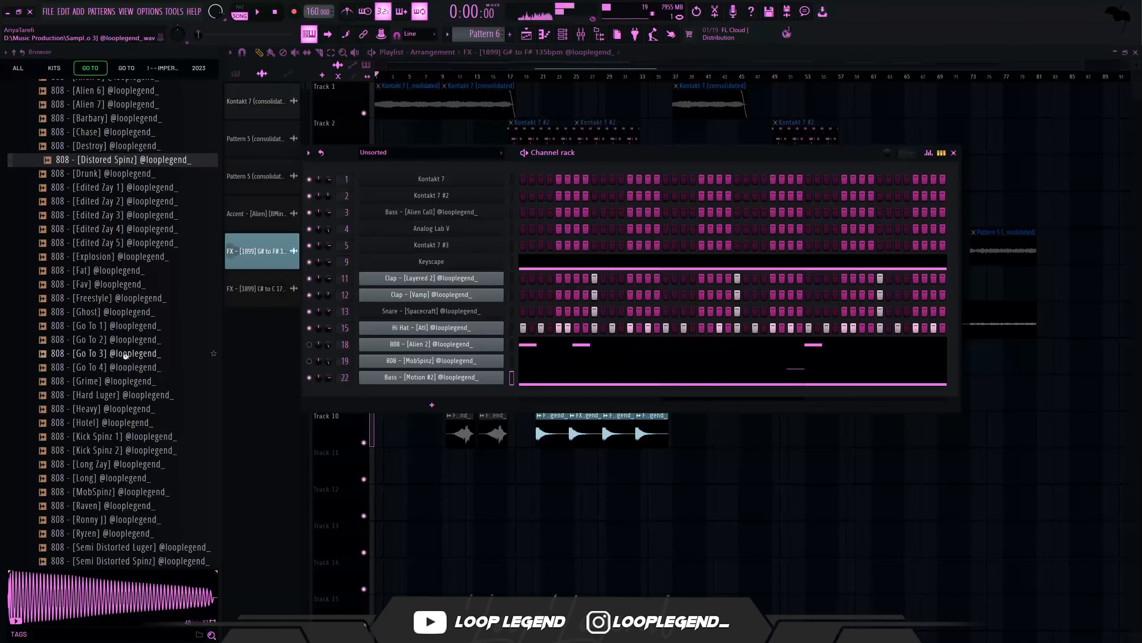
pyautogui.moveTo(125, 356); pyautogui.dragTo(519, 396)
pyautogui.click(521, 395)
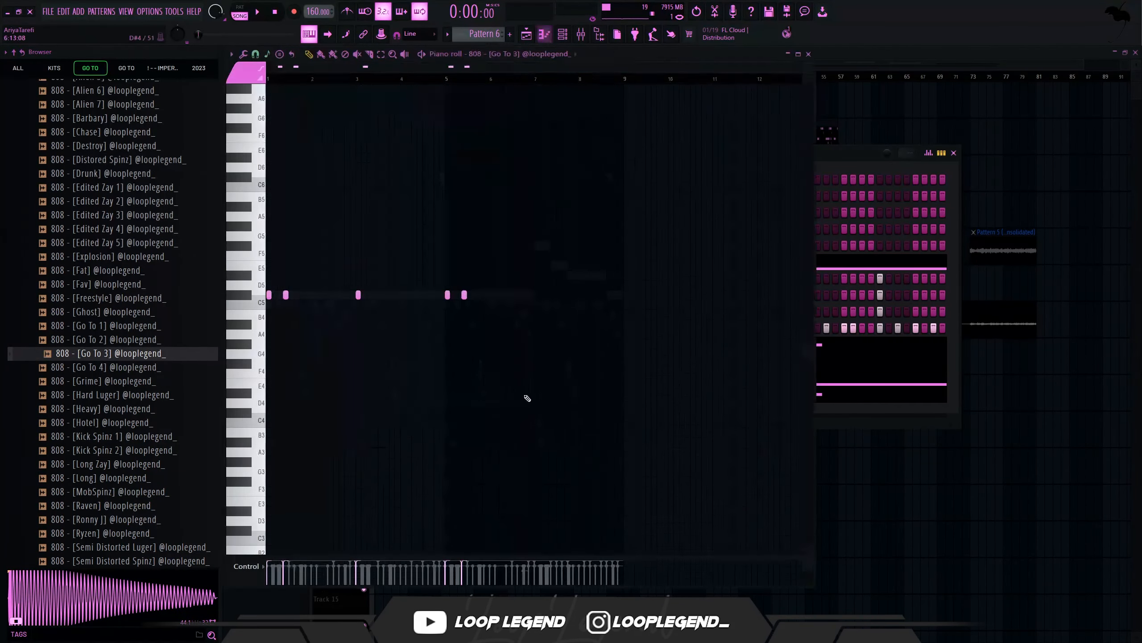
# - Add a C#5 and a C#6 note in bar 2 of the 808 - [Go To 3] part and raise bar 3's first note to C#6
pyautogui.scroll(5, 264, 345)
pyautogui.press('space')
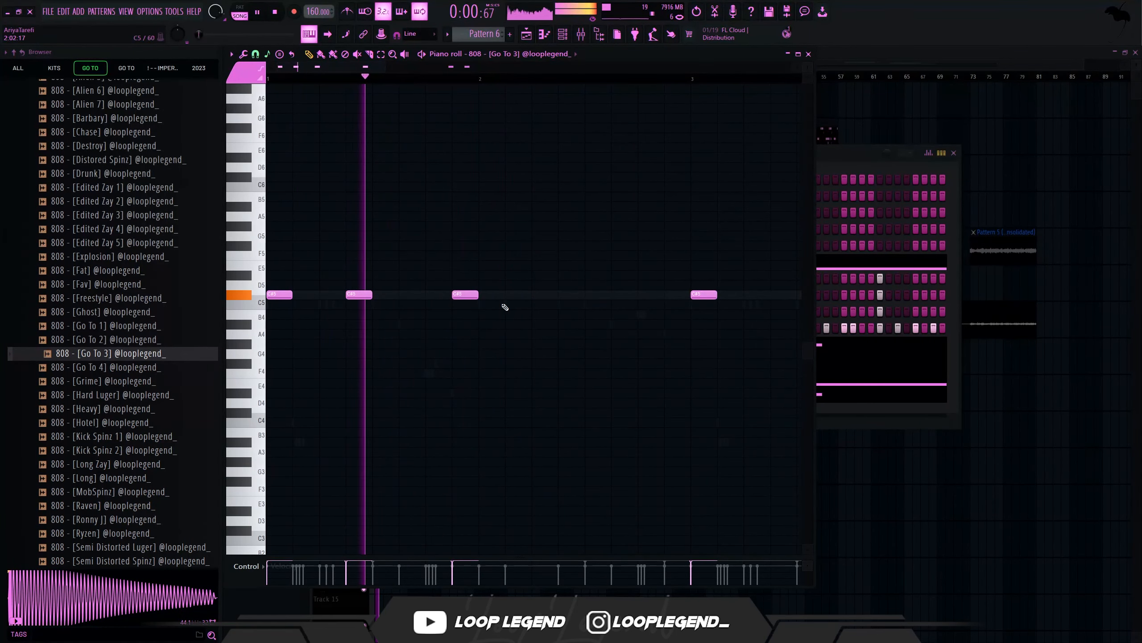
pyautogui.click(538, 295)
pyautogui.click(643, 295)
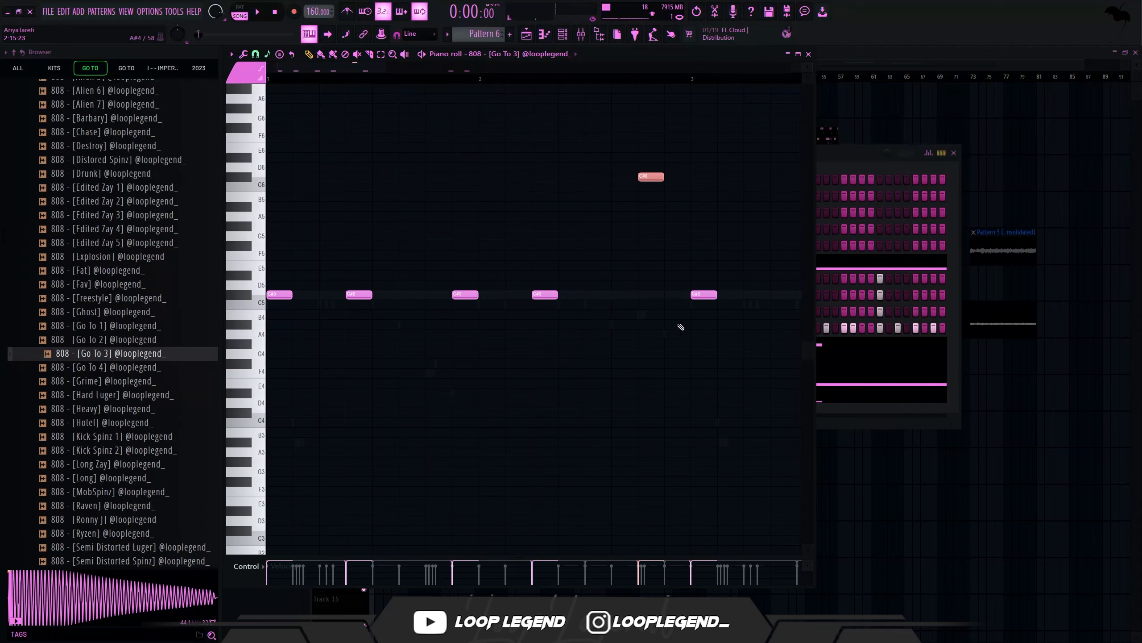
pyautogui.scroll(-3, 681, 327)
pyautogui.click(583, 296)
pyautogui.press('space')
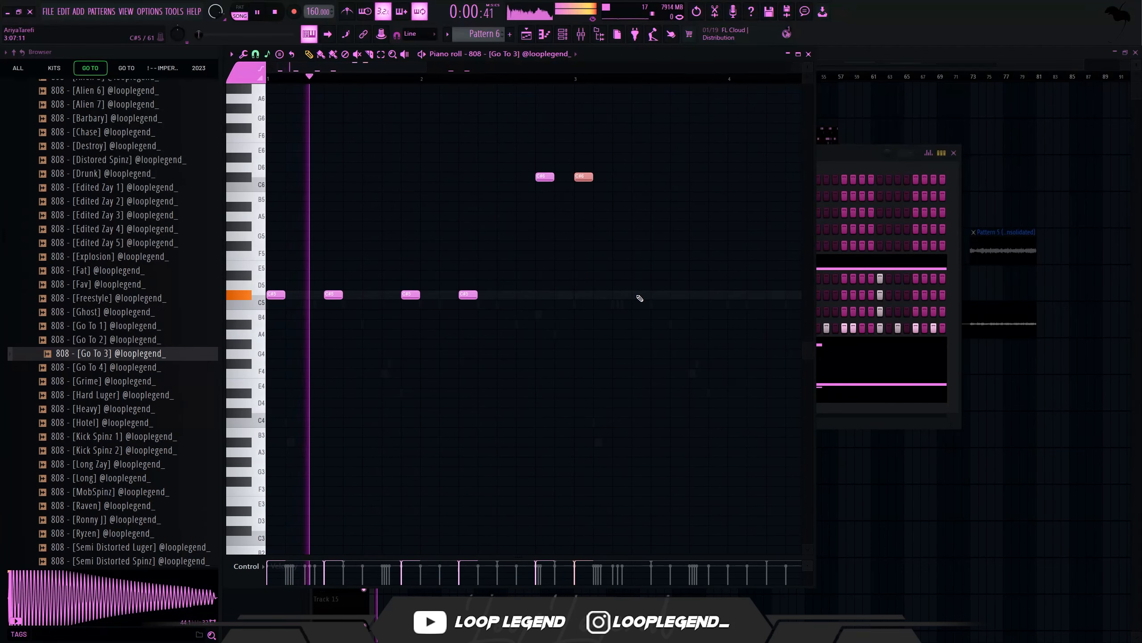
# - Add three C#5 notes across bars 3 and 4 of the 808 part and shift the second one slightly earlier
pyautogui.click(639, 296)
pyautogui.scroll(-3, 548, 350)
pyautogui.scroll(2, 545, 378)
pyautogui.scroll(1, 548, 369)
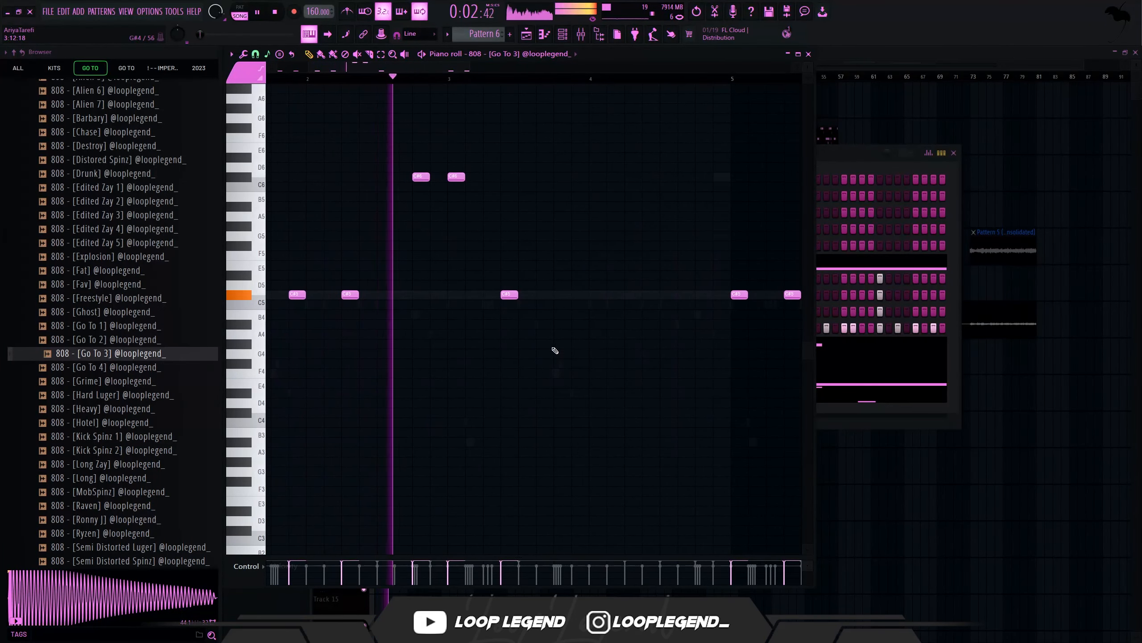
pyautogui.click(574, 296)
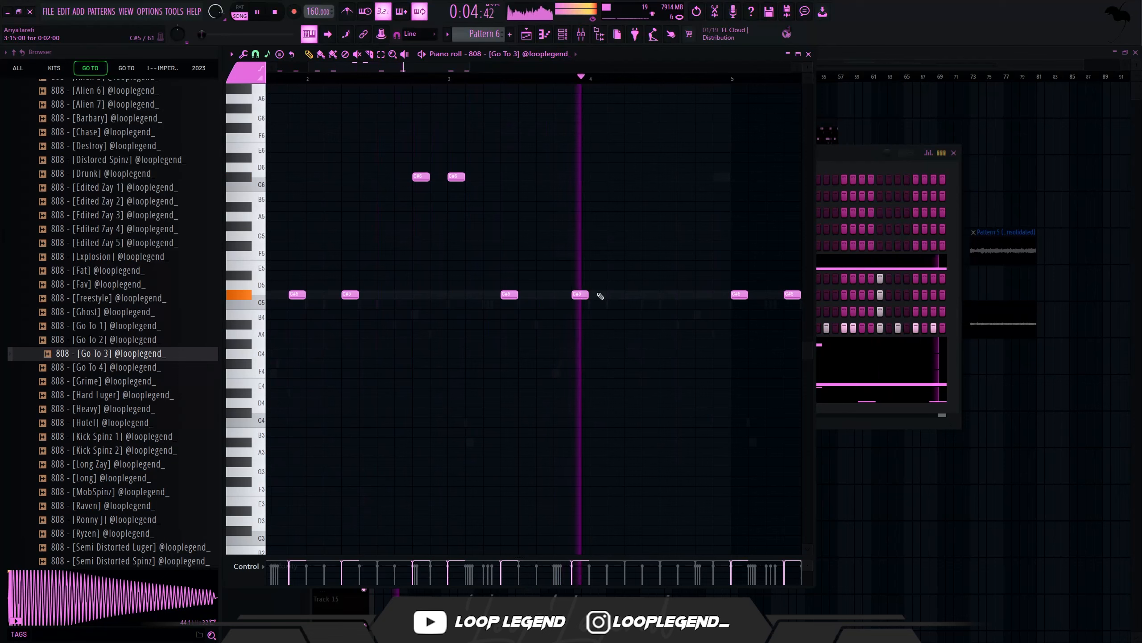
pyautogui.click(629, 296)
pyautogui.press('space')
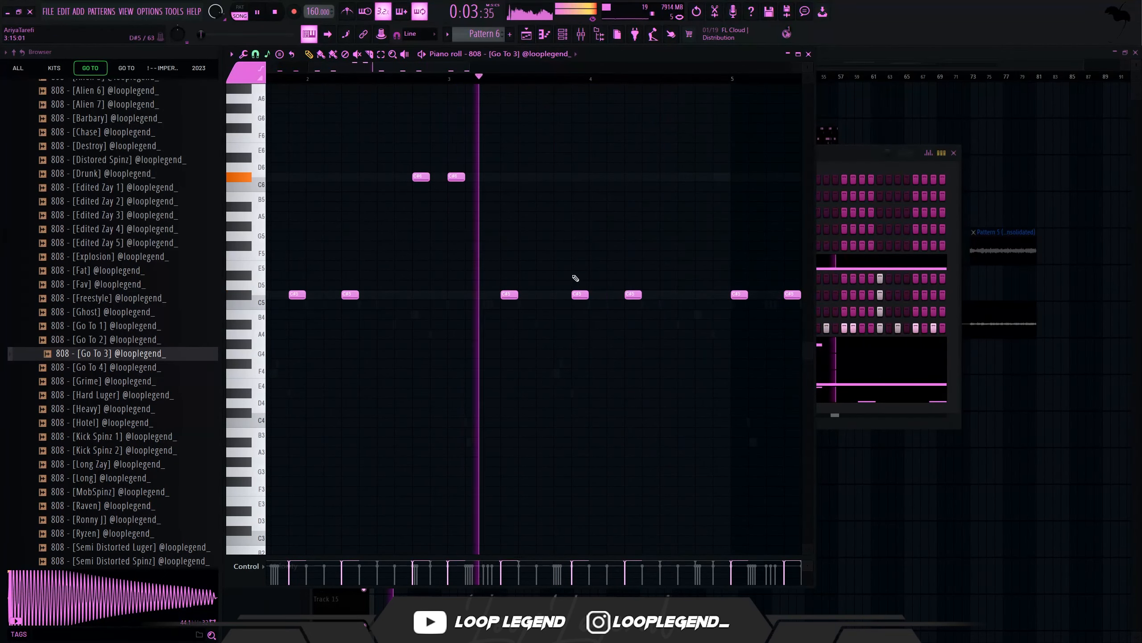
pyautogui.moveTo(579, 295); pyautogui.dragTo(561, 296)
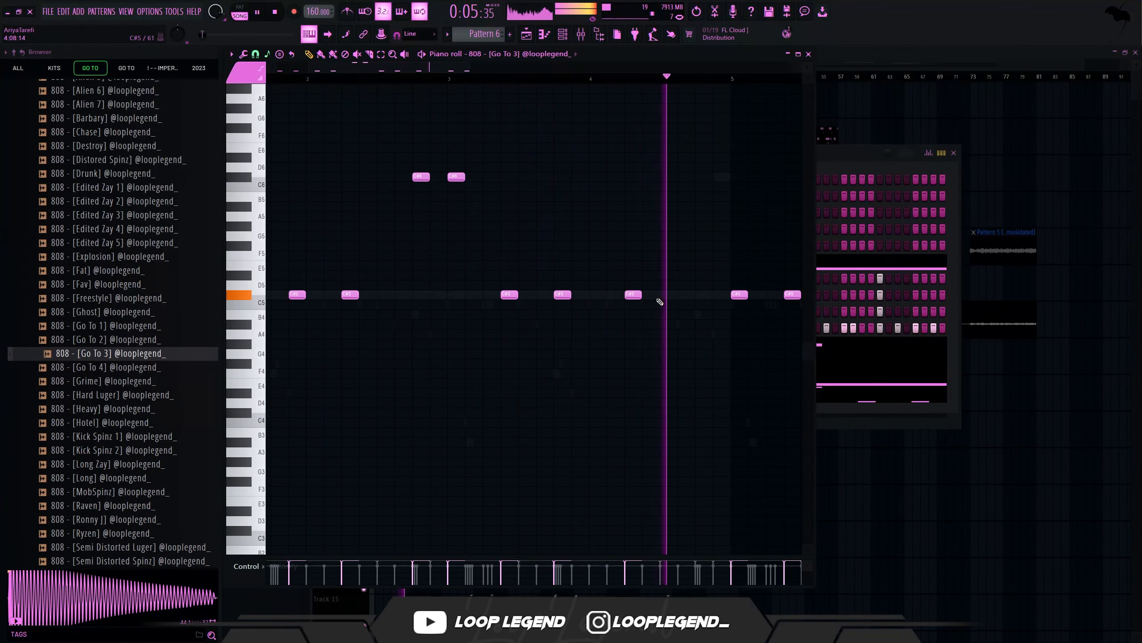
# - Lengthen the C#5 note in bar 4, add a slide note an octave higher at C#6, and adjust both notes' lengths
pyautogui.moveTo(642, 297); pyautogui.dragTo(712, 296)
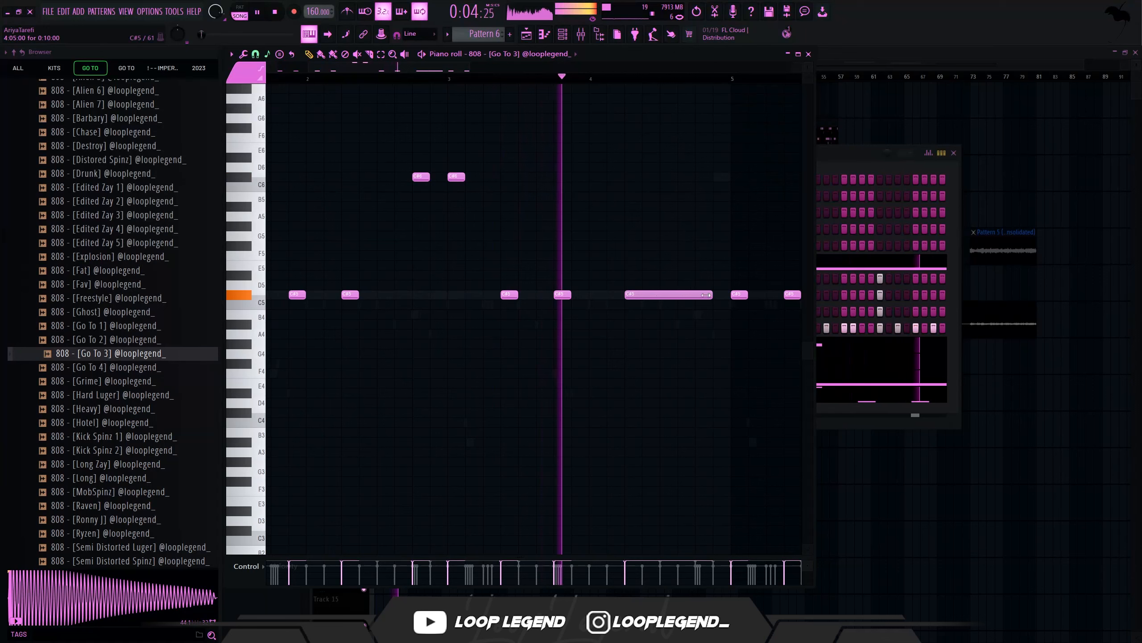
pyautogui.press('space')
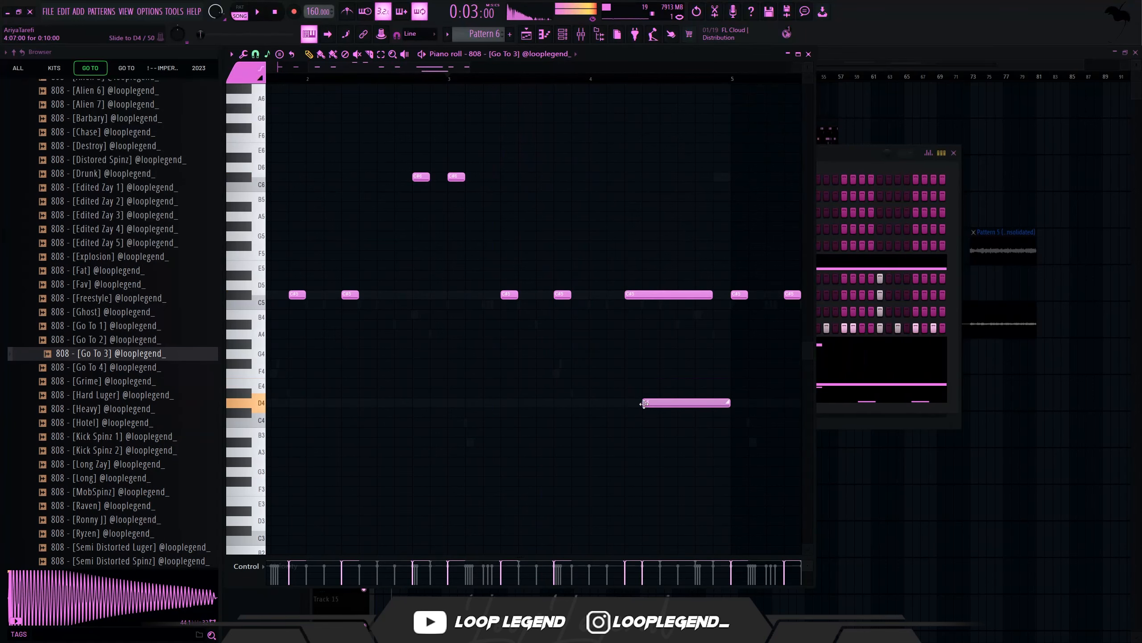
pyautogui.press('space')
pyautogui.moveTo(629, 421); pyautogui.dragTo(686, 397)
pyautogui.hotkey('ctrl', 'Up')
pyautogui.hotkey('ctrl', 'Up')
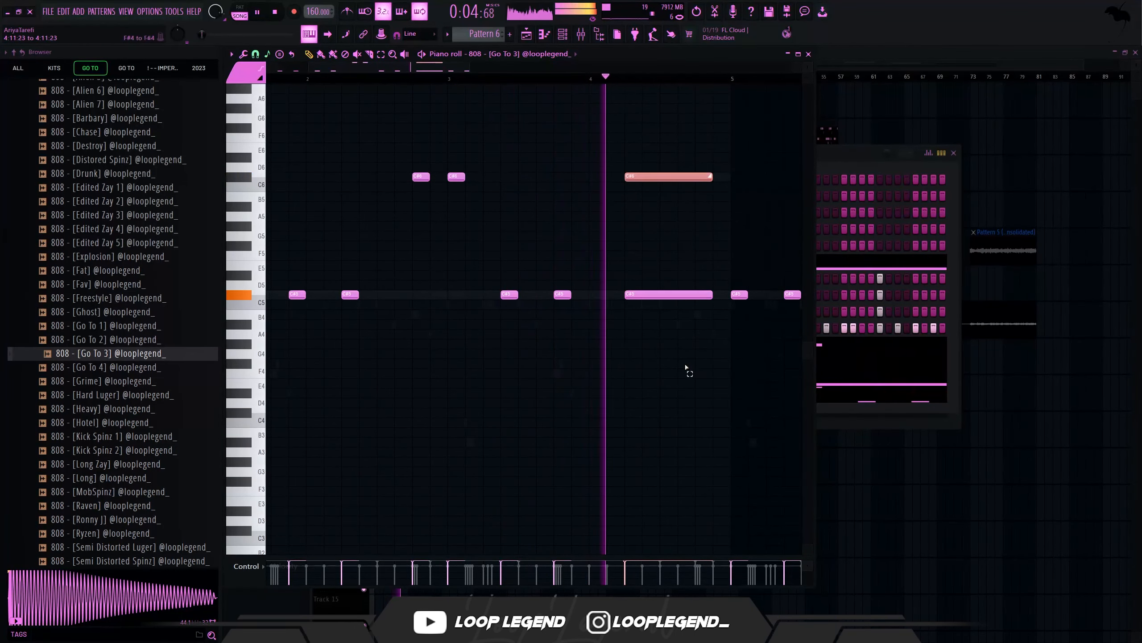
pyautogui.press('space')
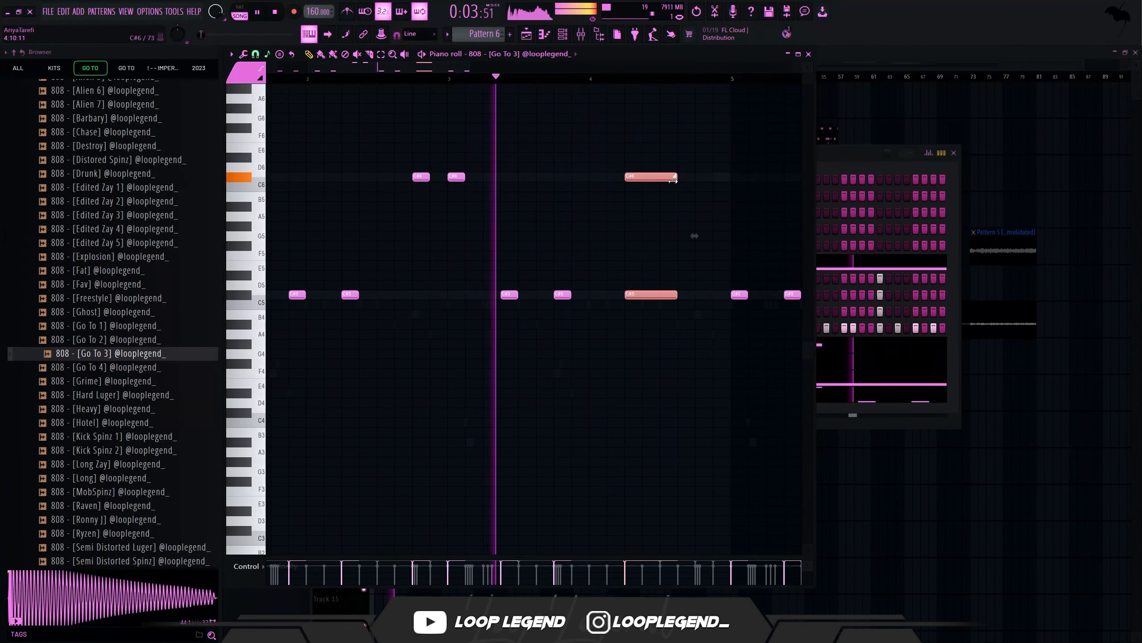
pyautogui.moveTo(676, 179)
pyautogui.mouseDown()
pyautogui.moveTo(659, 178)
pyautogui.moveTo(695, 177)
pyautogui.mouseUp()
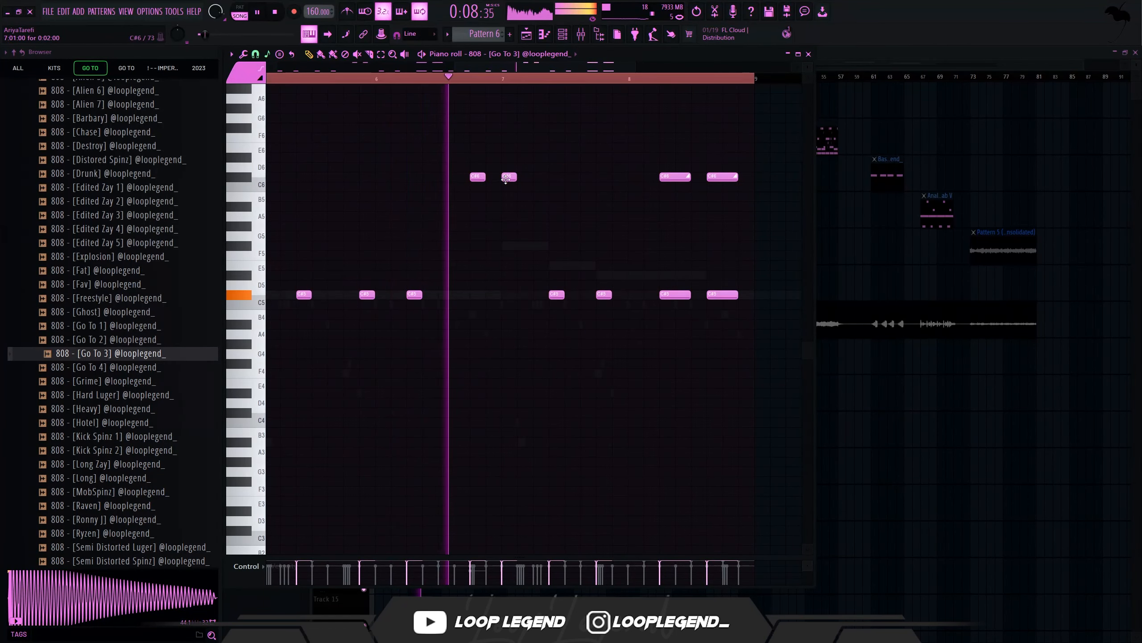
# - Transpose the 808 notes in bars 7 and 8 to follow the bass melody, raising the closing notes to D#5
pyautogui.scroll(2, 508, 248)
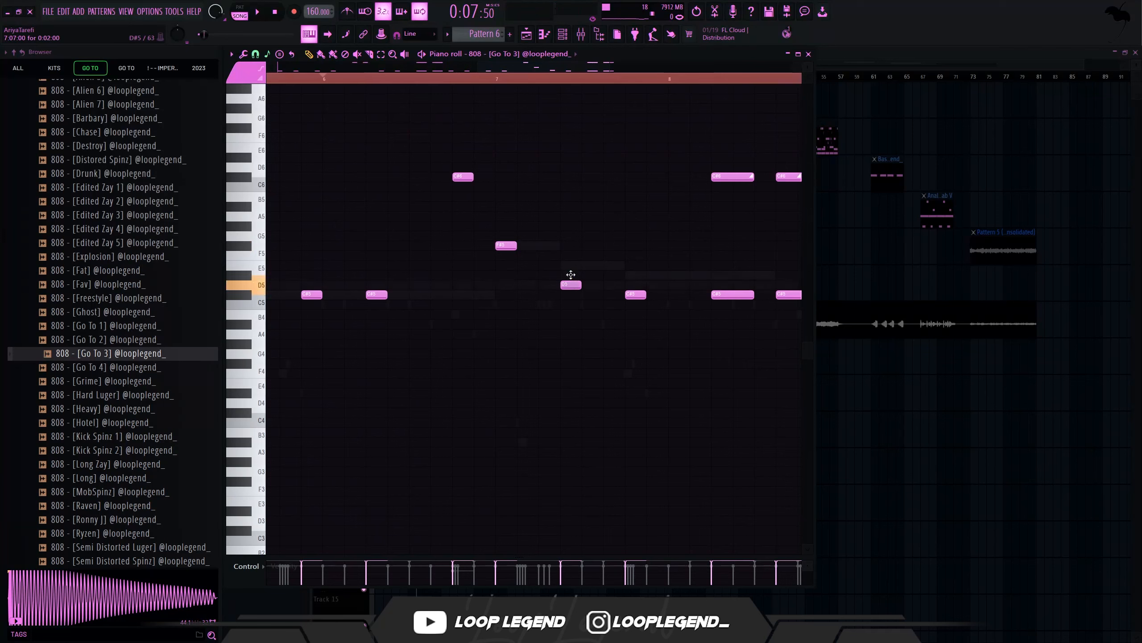
pyautogui.press('space')
pyautogui.moveTo(634, 295); pyautogui.dragTo(634, 273)
pyautogui.moveTo(617, 312); pyautogui.dragTo(501, 338)
pyautogui.moveTo(573, 354); pyautogui.dragTo(742, 180)
pyautogui.hotkey('shift', 'Up')
pyautogui.hotkey('shift', 'Up')
# - Delete the two slide notes in bar 8 and turn the last 808 note into two short C#5 notes
pyautogui.moveTo(747, 237); pyautogui.dragTo(570, 130)
pyautogui.press('Delete')
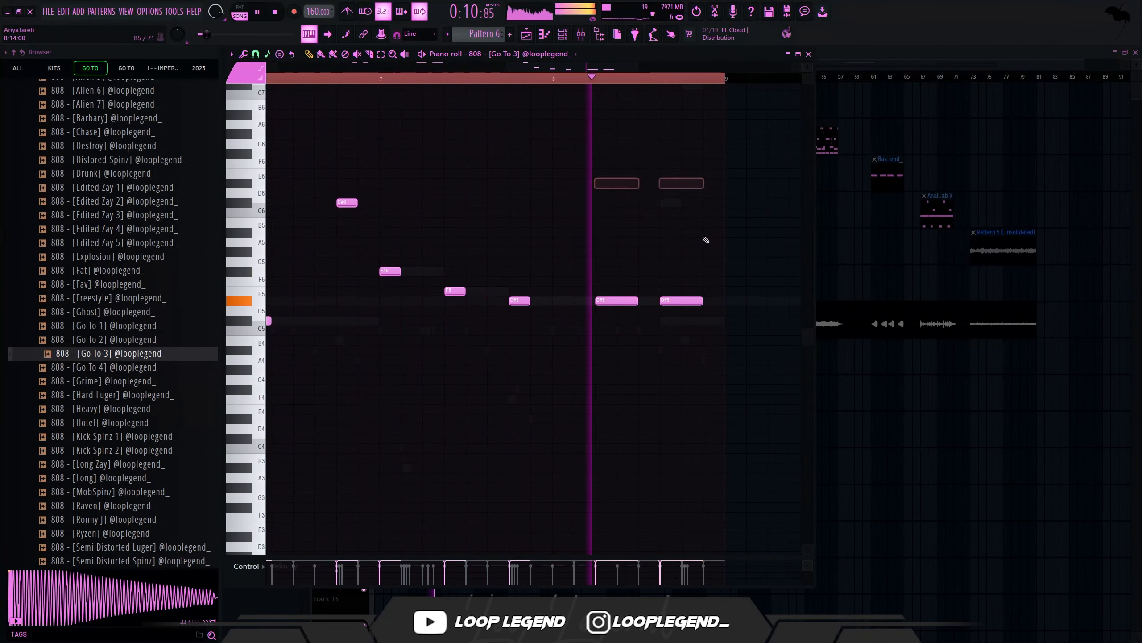
pyautogui.moveTo(675, 316); pyautogui.dragTo(683, 330)
pyautogui.moveTo(671, 323); pyautogui.dragTo(692, 323)
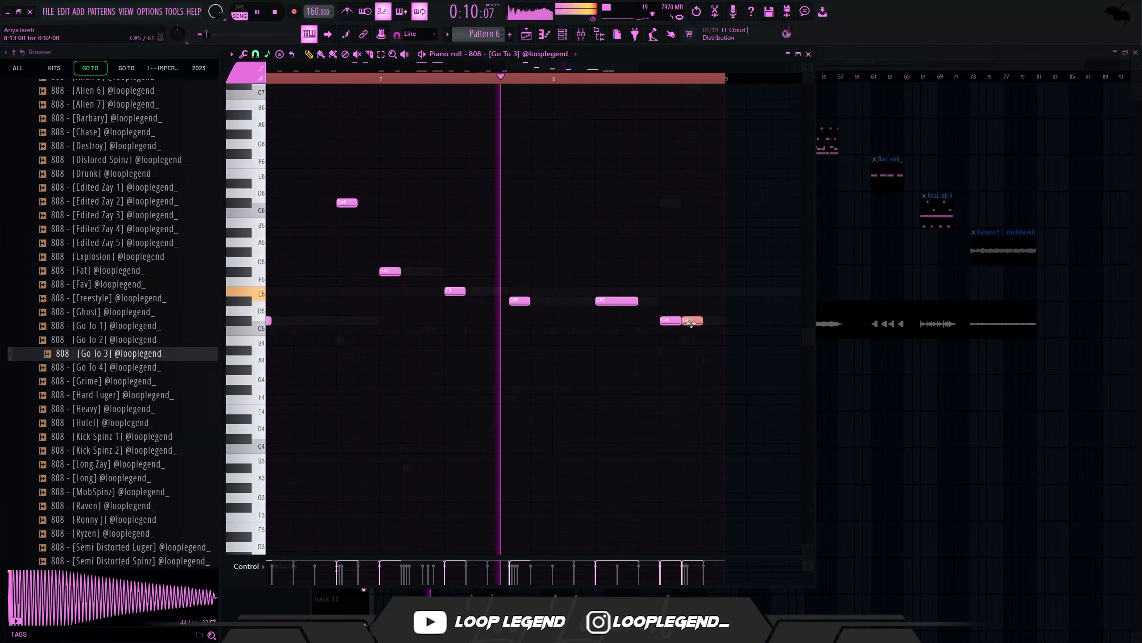
pyautogui.keyDown('ctrl'); pyautogui.click(721, 337); pyautogui.keyUp('ctrl')
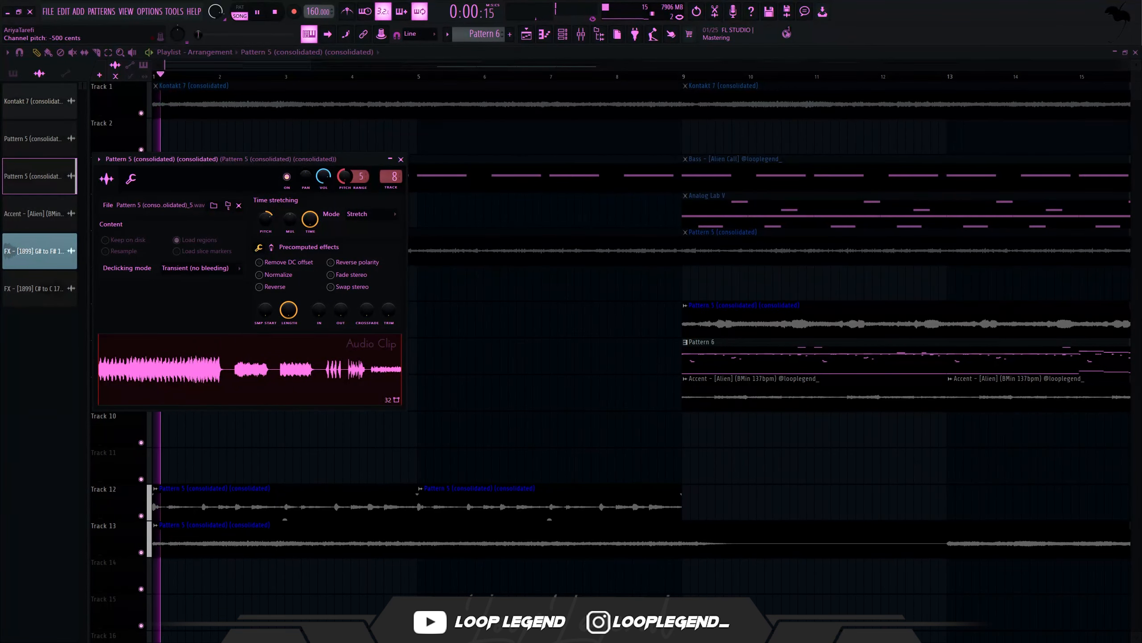
# - Create a channel pitch automation clip for Pattern 5 (consolidated) (consolidated) that starts at its minimum and rises around bar 6
pyautogui.rightClick(347, 177)
pyautogui.click(360, 212)
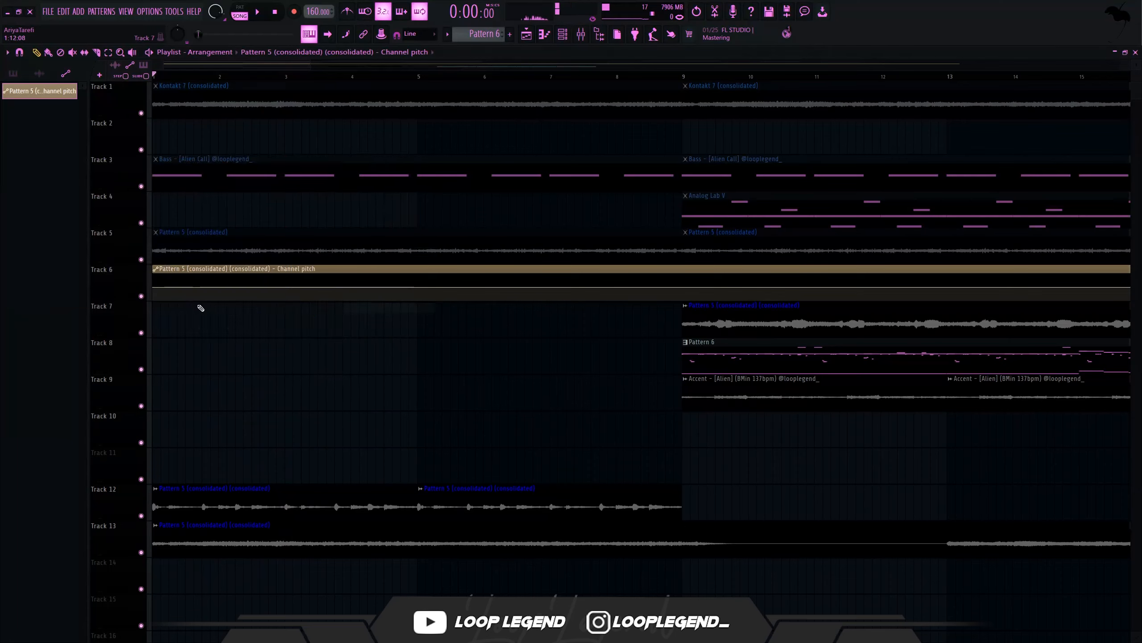
pyautogui.moveTo(155, 286); pyautogui.dragTo(120, 418)
pyautogui.scroll(6, 456, 311)
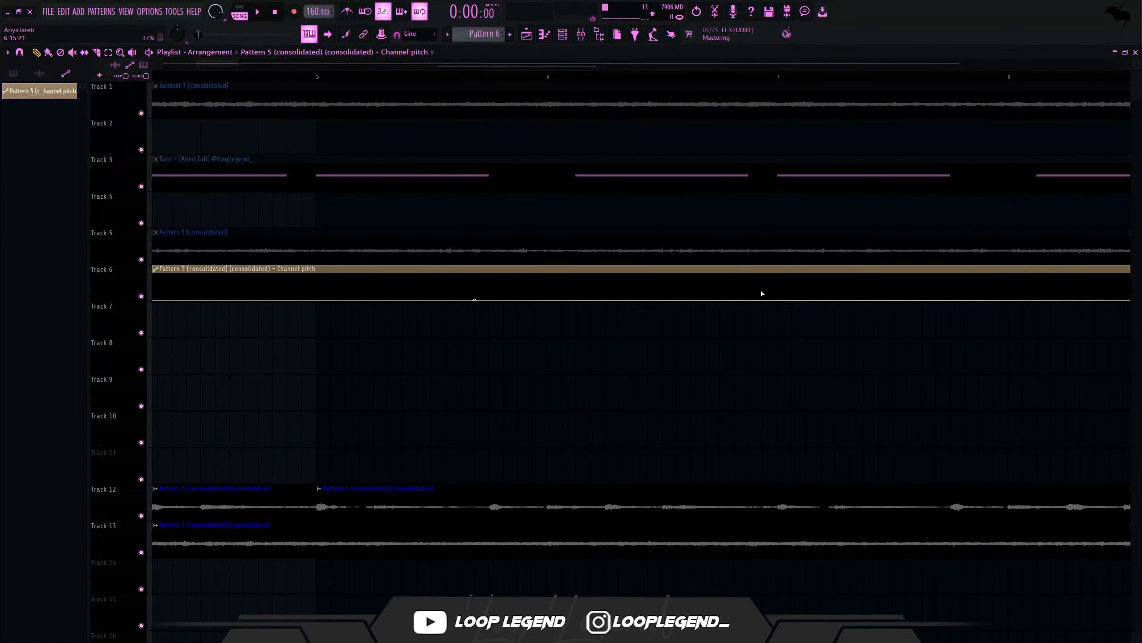
pyautogui.moveTo(762, 293); pyautogui.dragTo(765, 286)
pyautogui.scroll(-5, 661, 335)
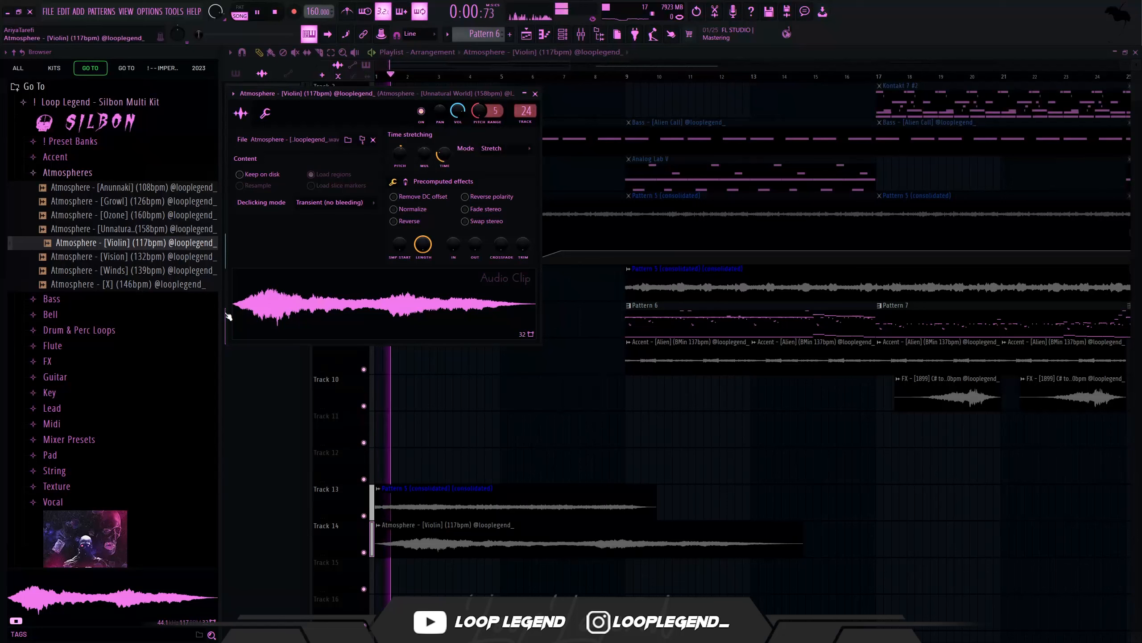
# - Swap the track 14 atmosphere sample for Atmosphere - [Vision] (132bpm) and move its clip to bar 5
pyautogui.click(149, 257)
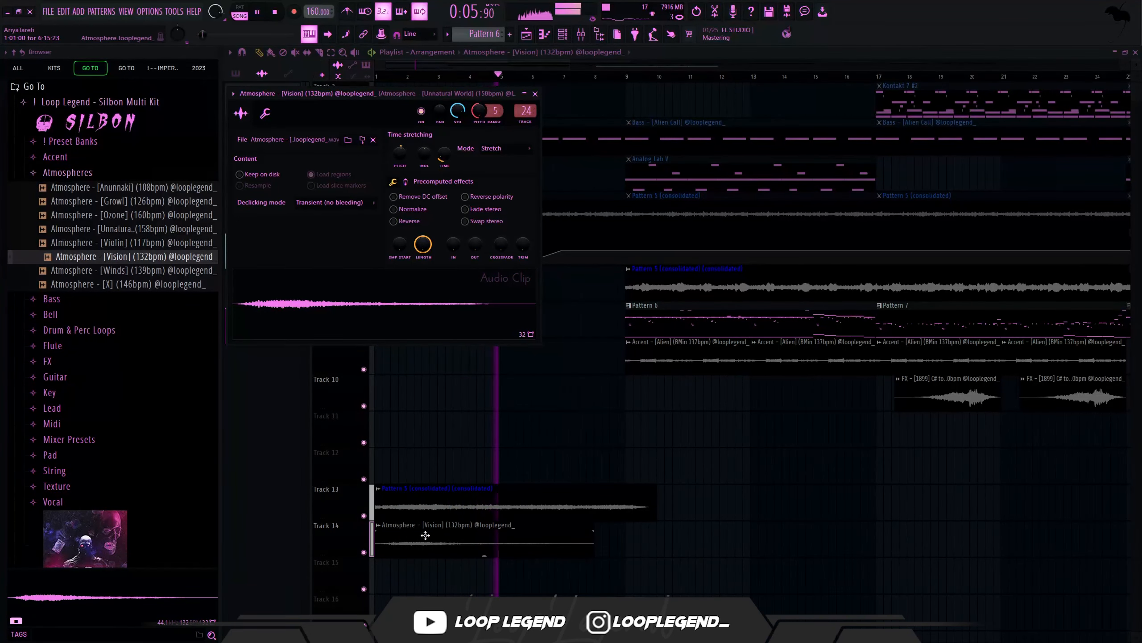
pyautogui.moveTo(425, 535); pyautogui.dragTo(548, 589)
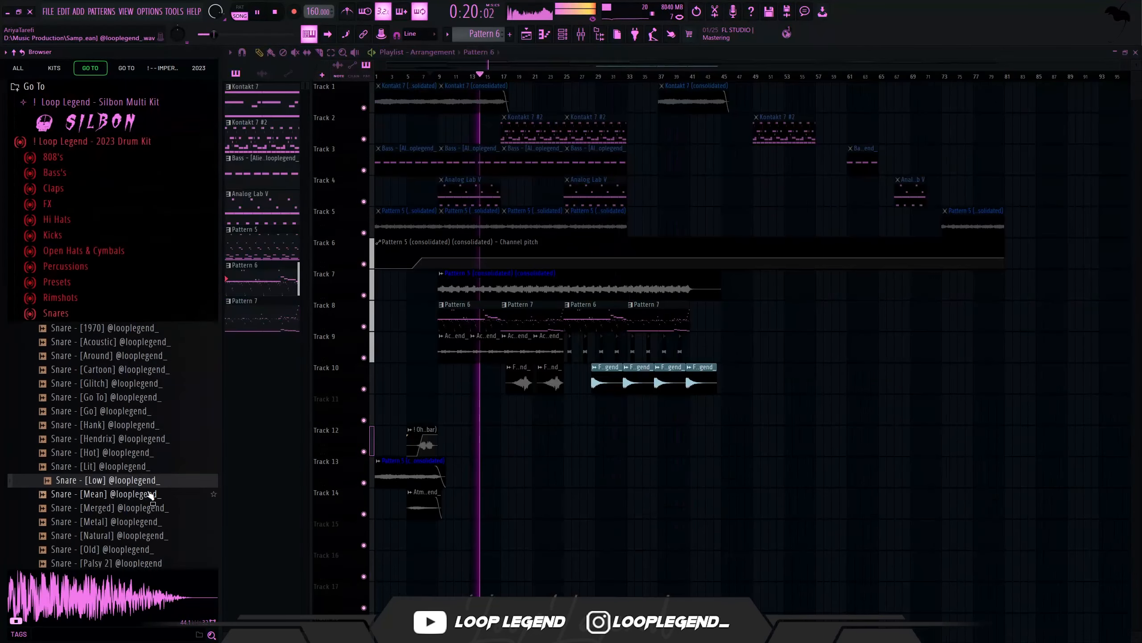
# - Audition the Snare - [Low] sample from the drum kit and add it as a new channel
pyautogui.scroll(-7, 112, 290)
pyautogui.click(136, 148)
pyautogui.click(136, 160)
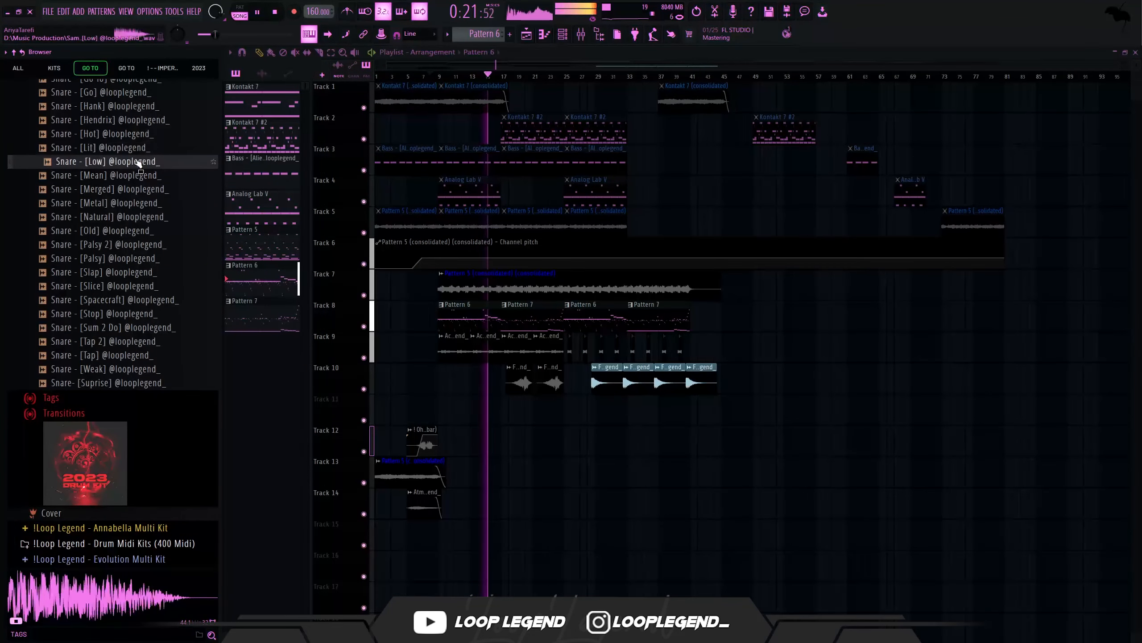
pyautogui.rightClick(134, 158)
pyautogui.click(155, 174)
# - Load the Snare 158bpm #2 MIDI into the Snare - [Low] channel of Pattern 7 and raise its C5 notes four semitones to E5
pyautogui.click(119, 541)
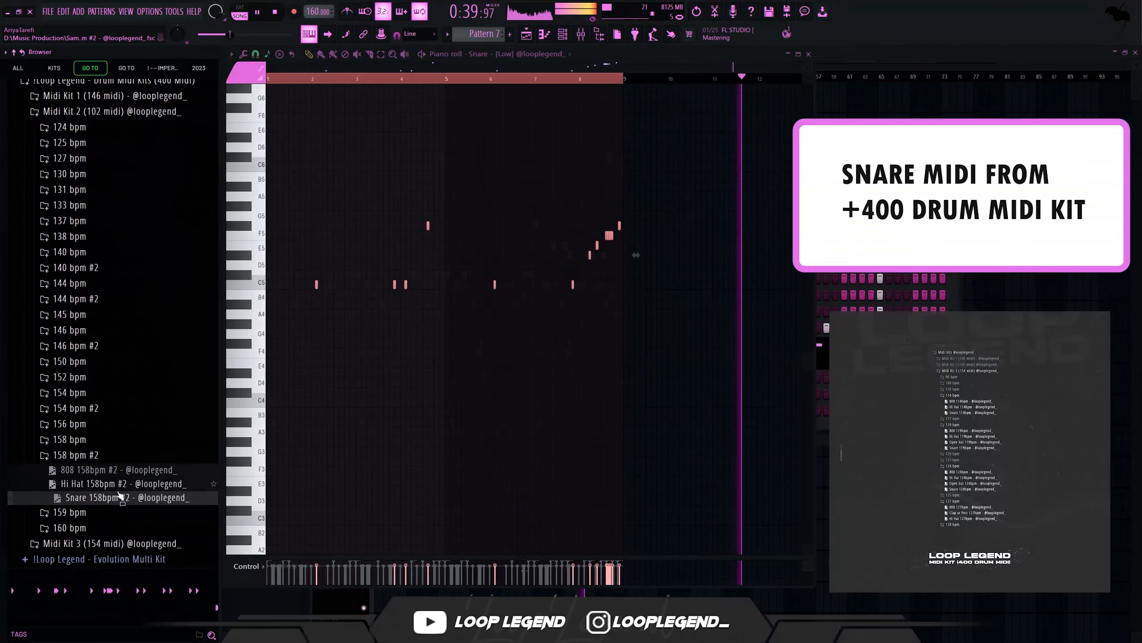
pyautogui.moveTo(122, 498); pyautogui.dragTo(340, 318)
pyautogui.moveTo(134, 497); pyautogui.dragTo(507, 394)
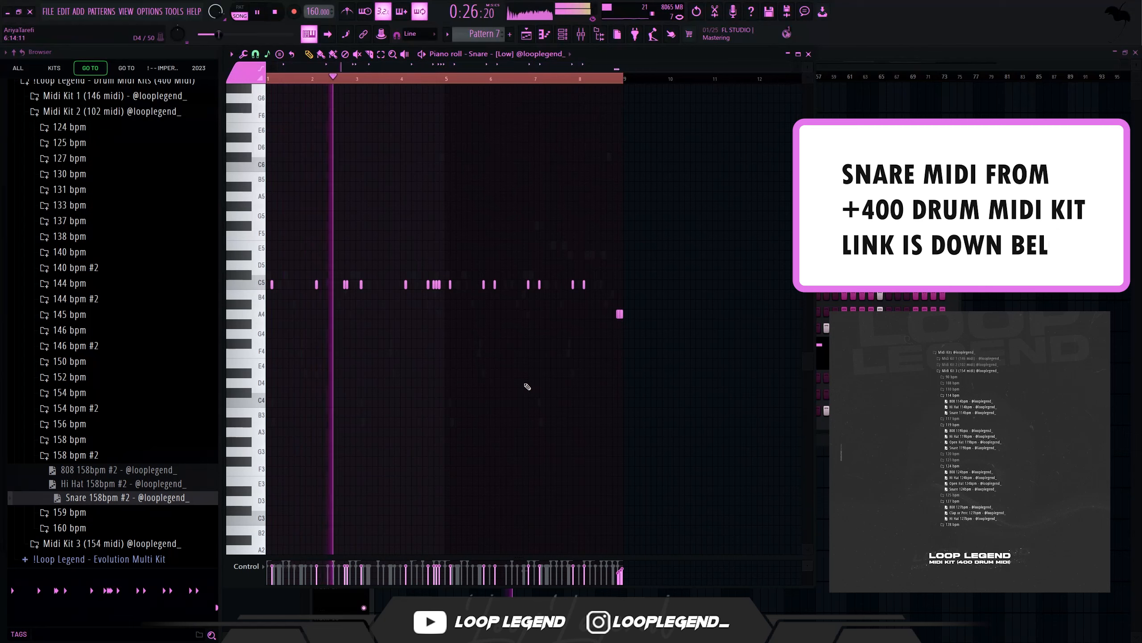
pyautogui.hotkey('shift', 'Up')
pyautogui.hotkey('shift', 'Up')
pyautogui.hotkey('shift', 'Up')
pyautogui.hotkey('shift', 'Up')
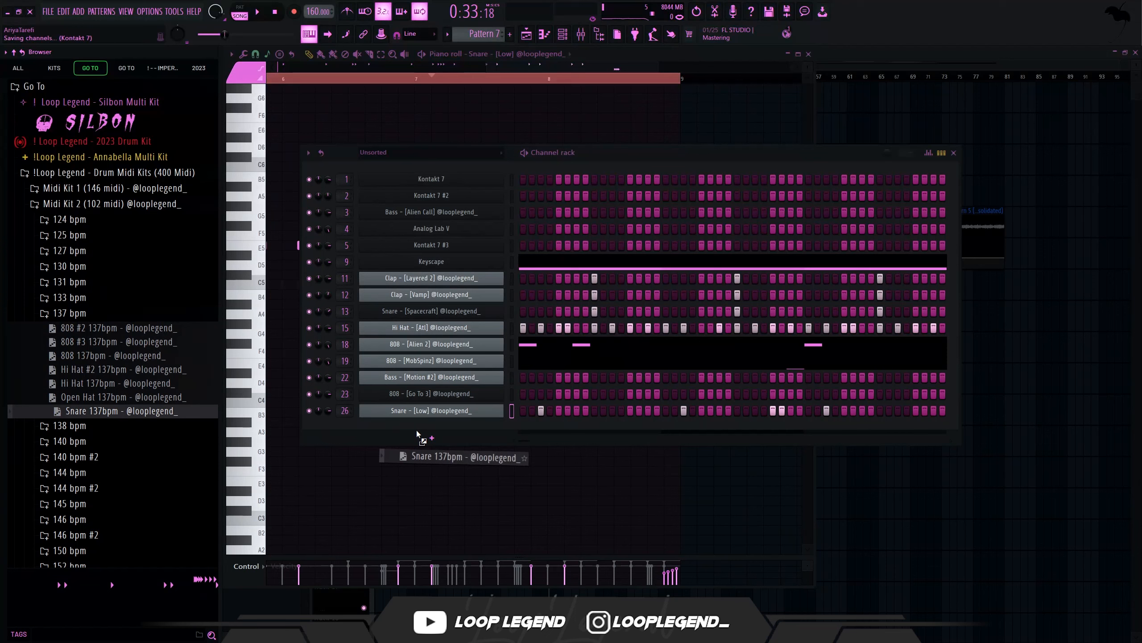
# - Try the Snare 137bpm MIDI as a G5 roll in bar 8, removing the C#5 notes and the E5 note beneath it
pyautogui.moveTo(417, 432); pyautogui.dragTo(416, 420)
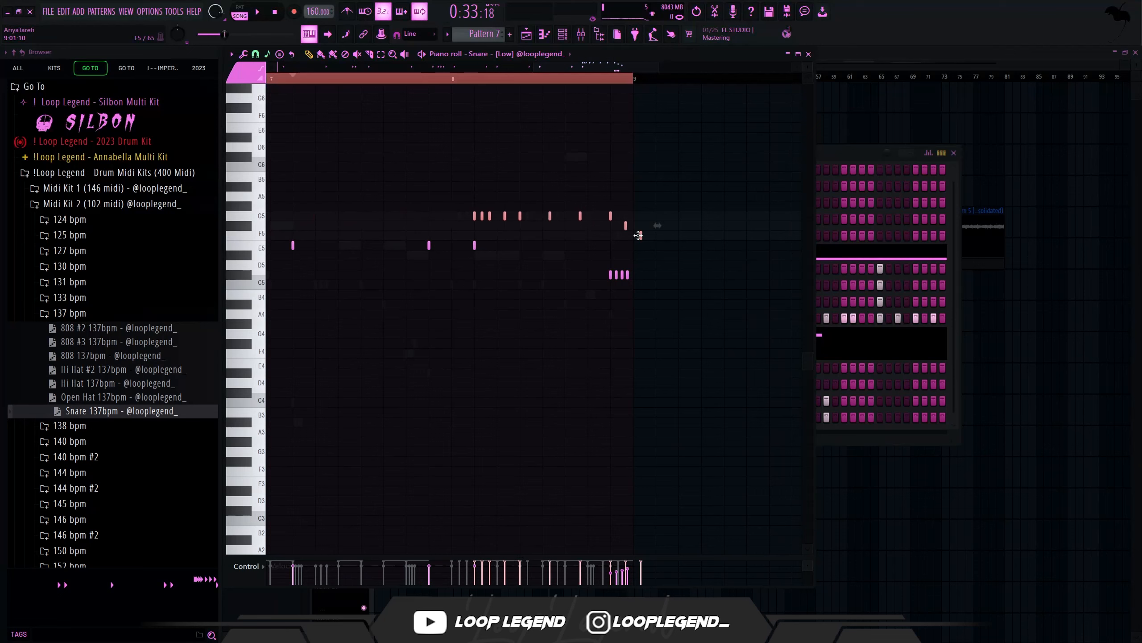
pyautogui.moveTo(602, 294); pyautogui.dragTo(600, 295)
pyautogui.press('Delete')
pyautogui.scroll(-2, 535, 283)
pyautogui.moveTo(535, 281); pyautogui.dragTo(467, 243)
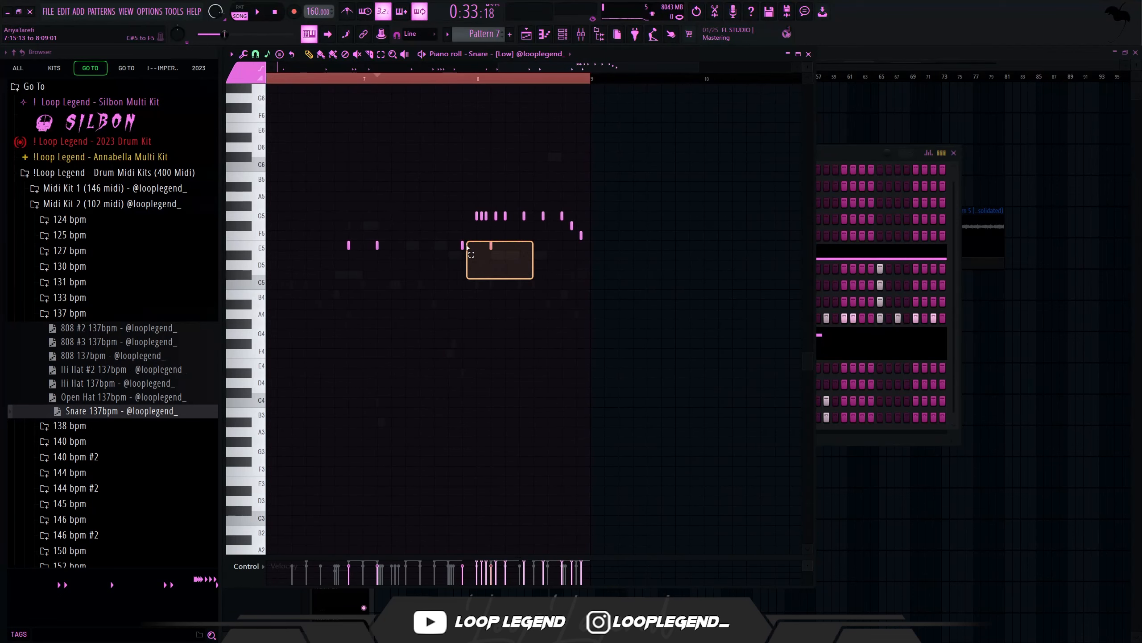
pyautogui.press('Delete')
pyautogui.scroll(-3, 490, 194)
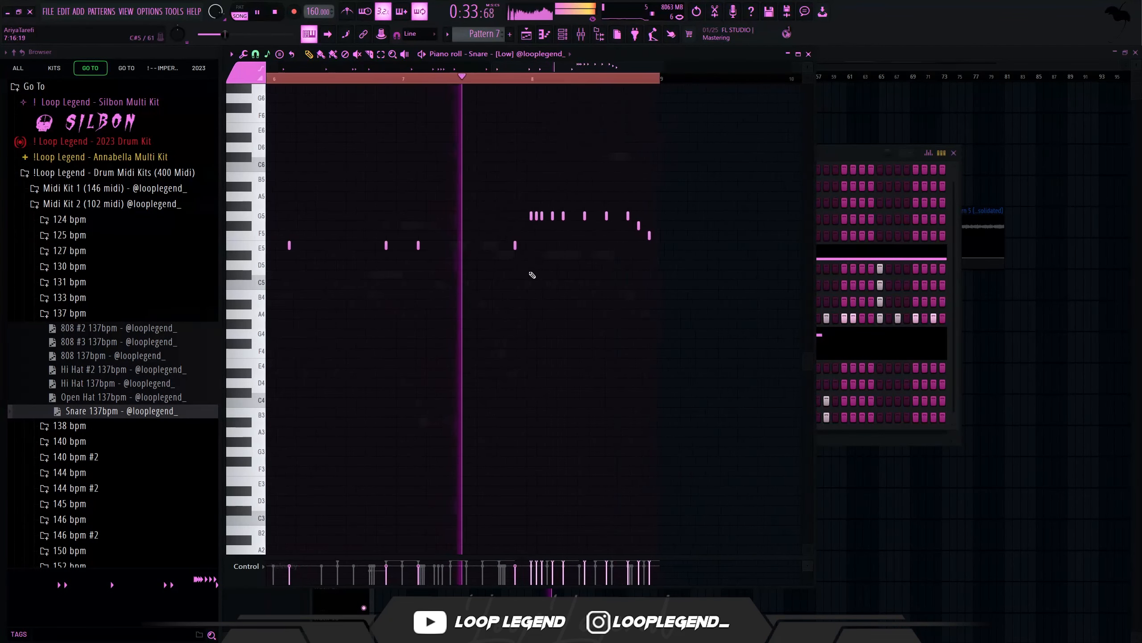
pyautogui.scroll(3, 544, 270)
pyautogui.moveTo(709, 278); pyautogui.dragTo(528, 183)
# - Load the Snare (add delay) 131bpm MIDI into a Sampler channel and copy its closing B5 and A5 notes into Snare - [Low]
pyautogui.moveTo(135, 352); pyautogui.dragTo(406, 432)
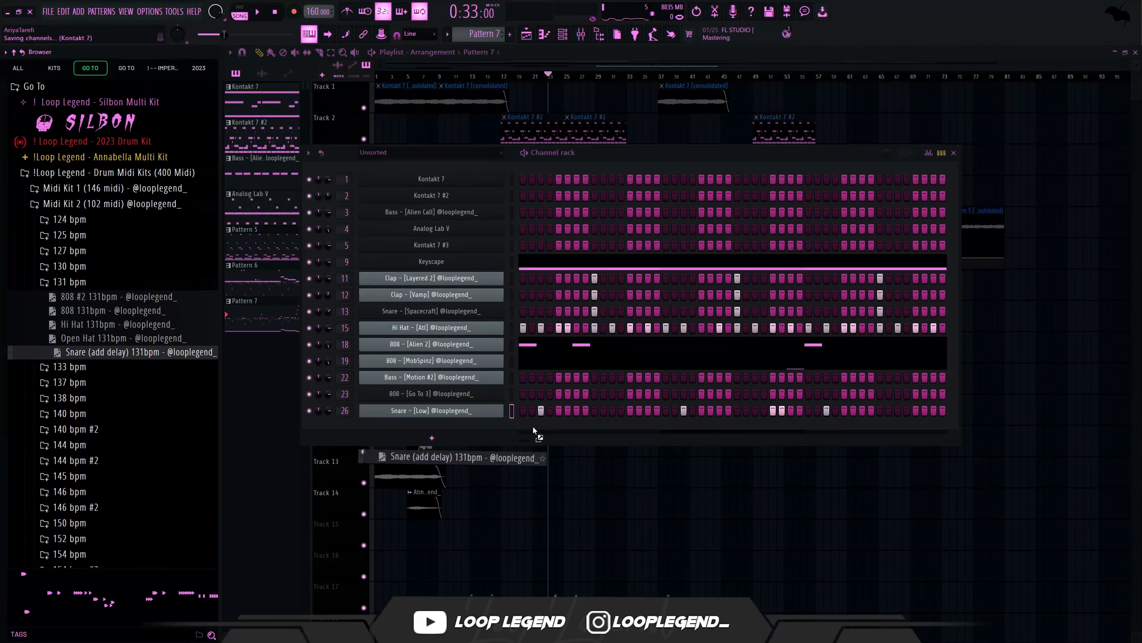
pyautogui.moveTo(533, 427); pyautogui.dragTo(534, 427)
pyautogui.scroll(5, 532, 421)
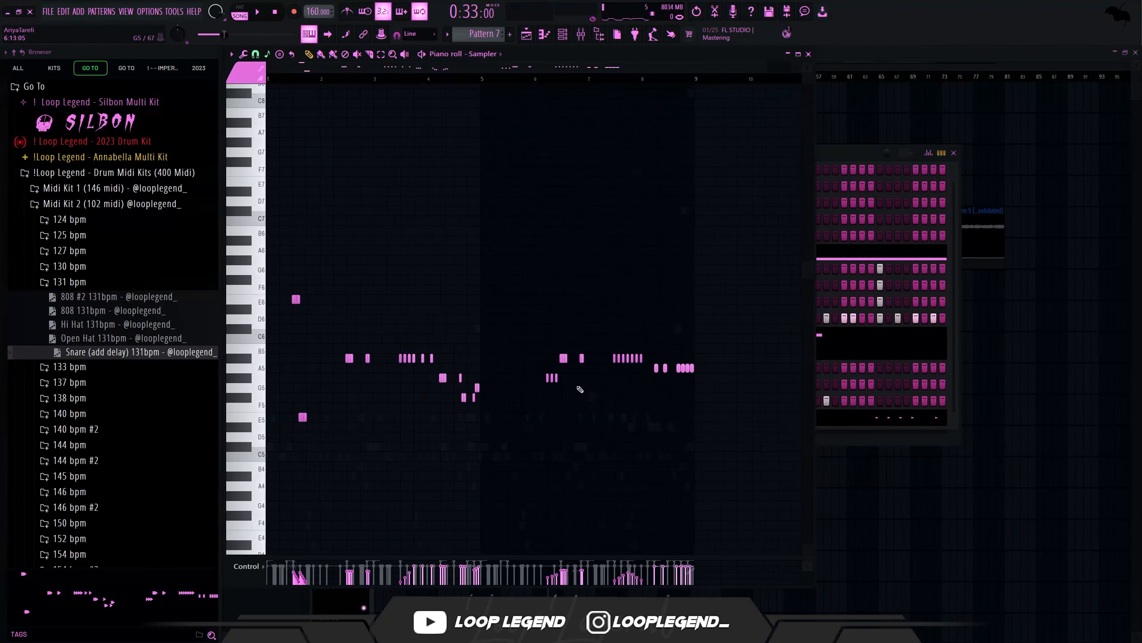
pyautogui.moveTo(660, 410); pyautogui.dragTo(347, 271)
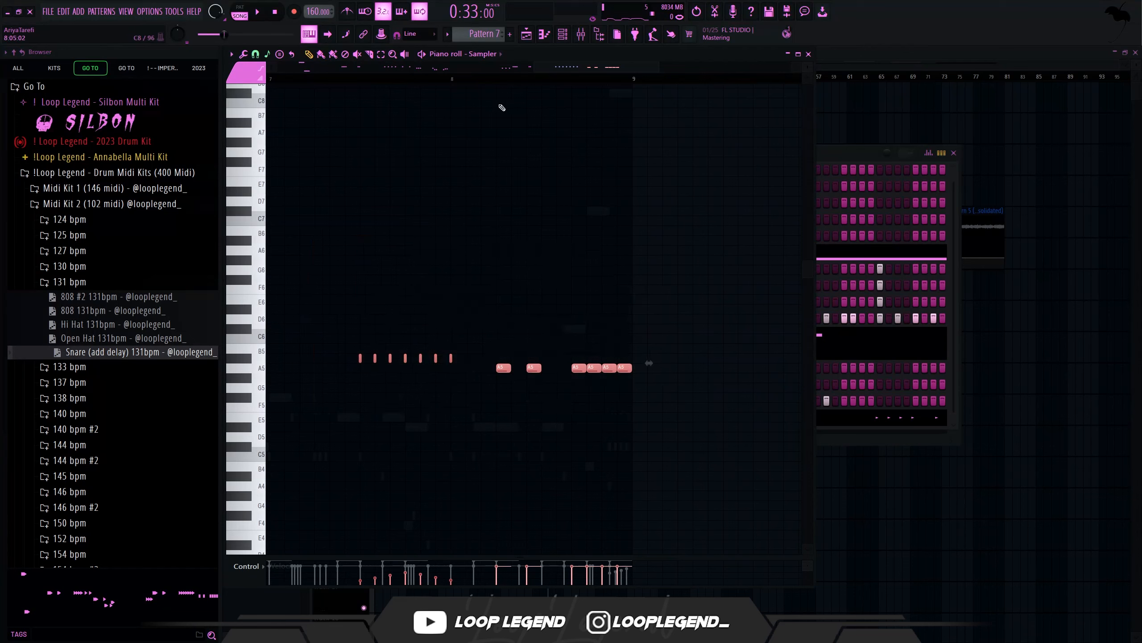
pyautogui.hotkey('ctrl', 'v')
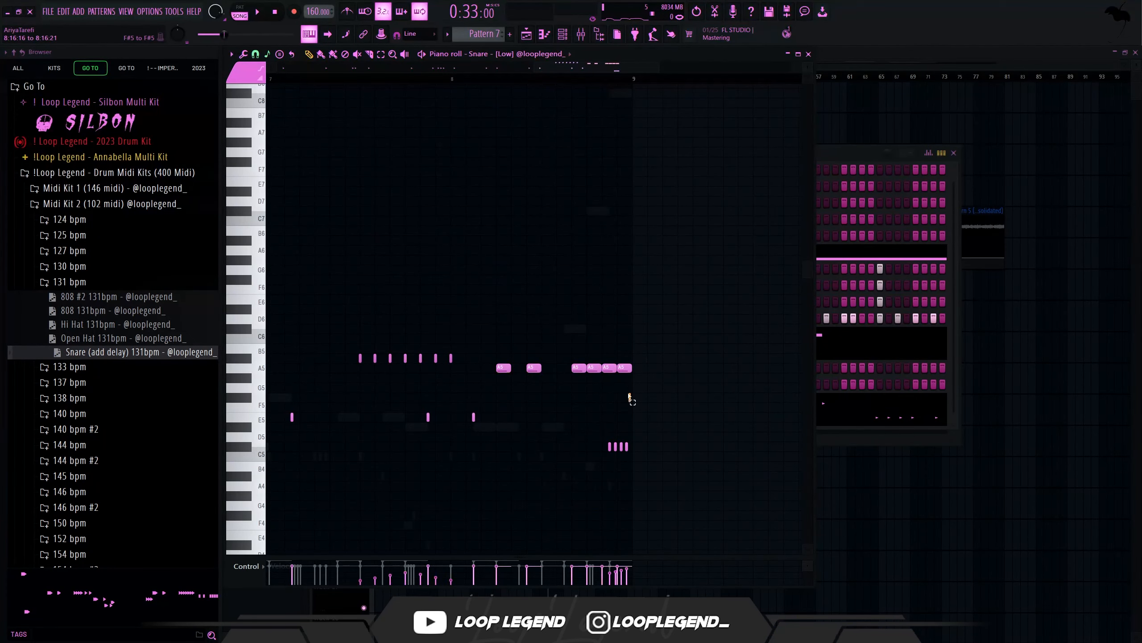
# - Delete the older E5 and C#5 snare notes beneath the pasted roll in bars 7 and 8
pyautogui.moveTo(630, 394); pyautogui.dragTo(398, 477)
pyautogui.scroll(-5, 396, 351)
pyautogui.press('Delete')
# - Paste the six closing A5 notes of the 131bpm snare MIDI into bar 8 of the 808 - [MobSpinz] channel
pyautogui.click(492, 79)
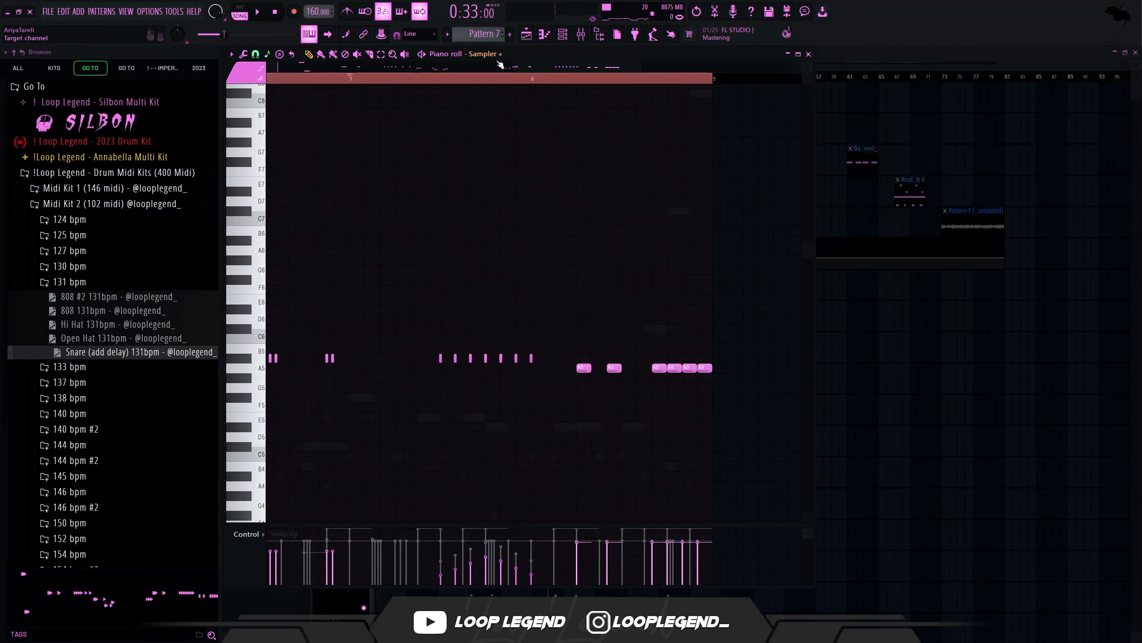
pyautogui.scroll(-7, 498, 60)
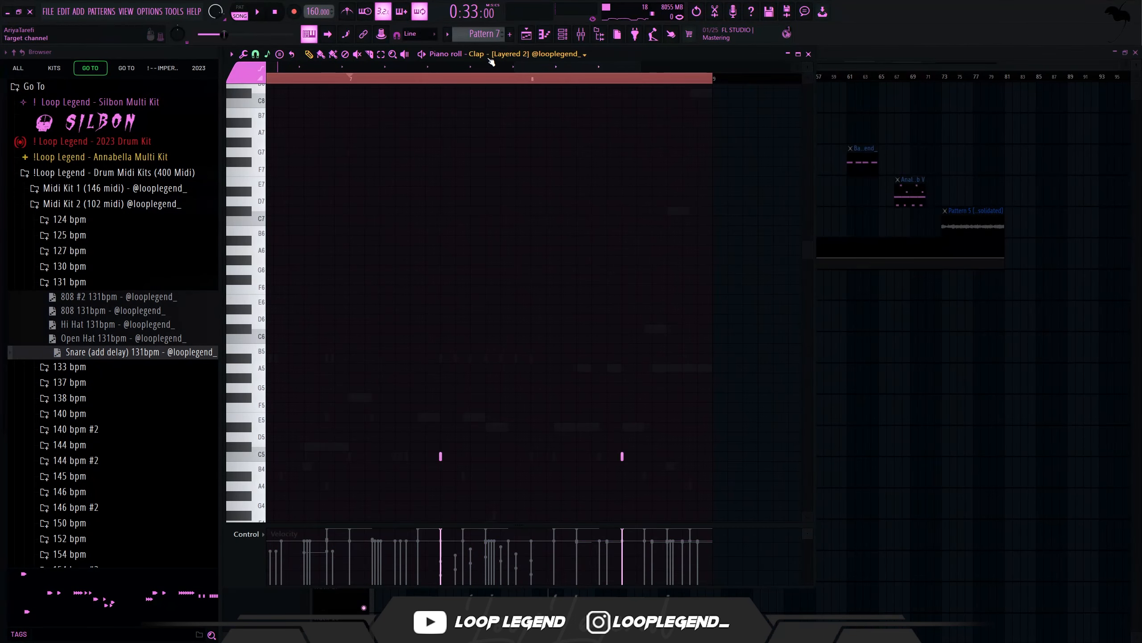
pyautogui.scroll(2, 688, 390)
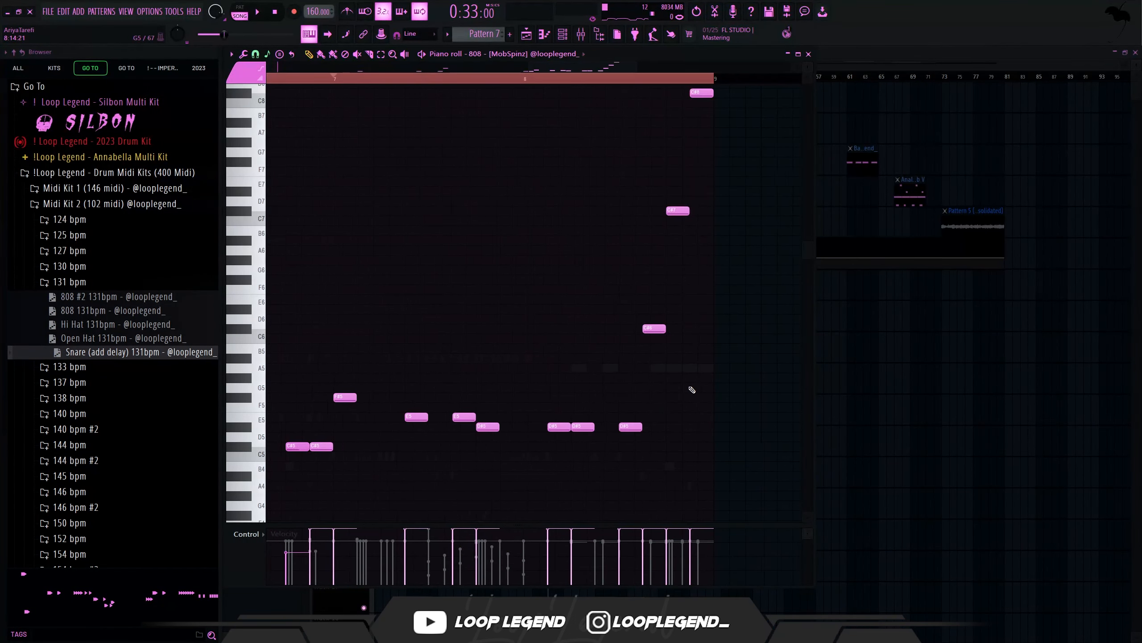
pyautogui.hotkey('ctrl', 'v')
pyautogui.moveTo(440, 372); pyautogui.dragTo(707, 385)
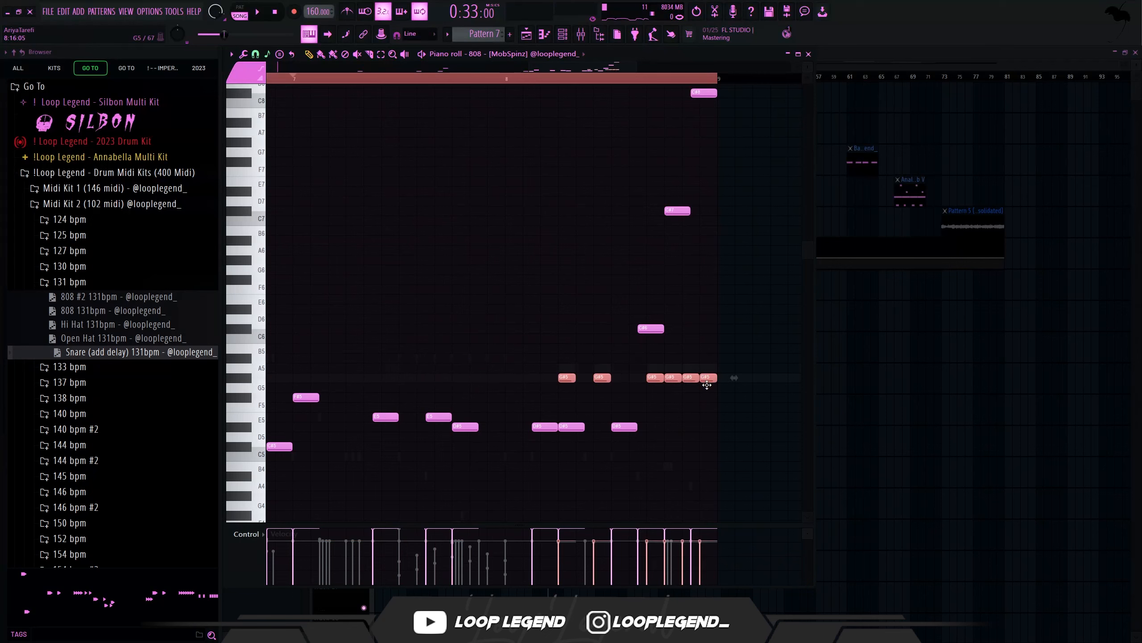
# - Delete the C#6, C#7, C#8 and two overlapping D#5 notes from the 808's bar 8 and raise the pasted notes to C6
pyautogui.moveTo(728, 343); pyautogui.dragTo(619, 75)
pyautogui.press('Delete')
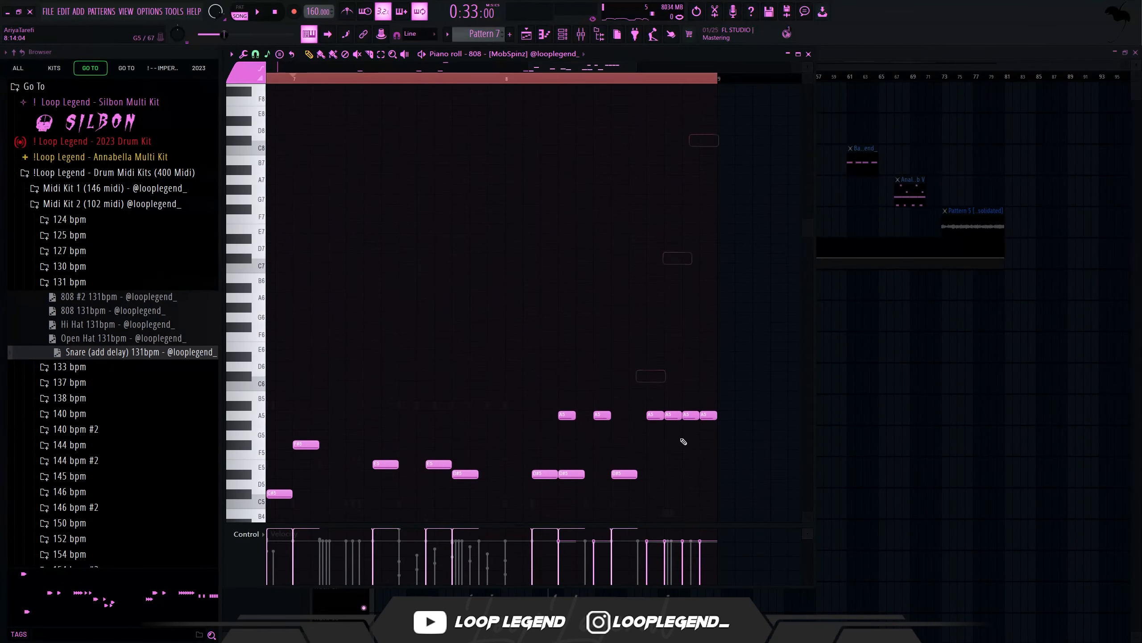
pyautogui.scroll(-2, 681, 437)
pyautogui.moveTo(686, 411); pyautogui.dragTo(560, 456)
pyautogui.press('Delete')
pyautogui.moveTo(725, 429); pyautogui.dragTo(576, 367)
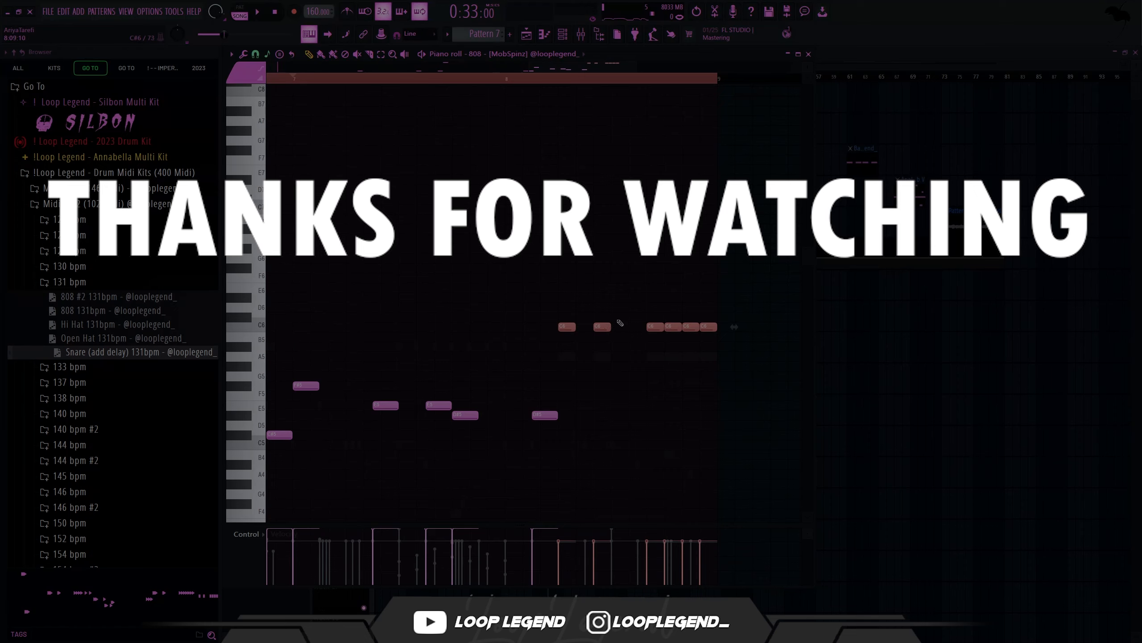